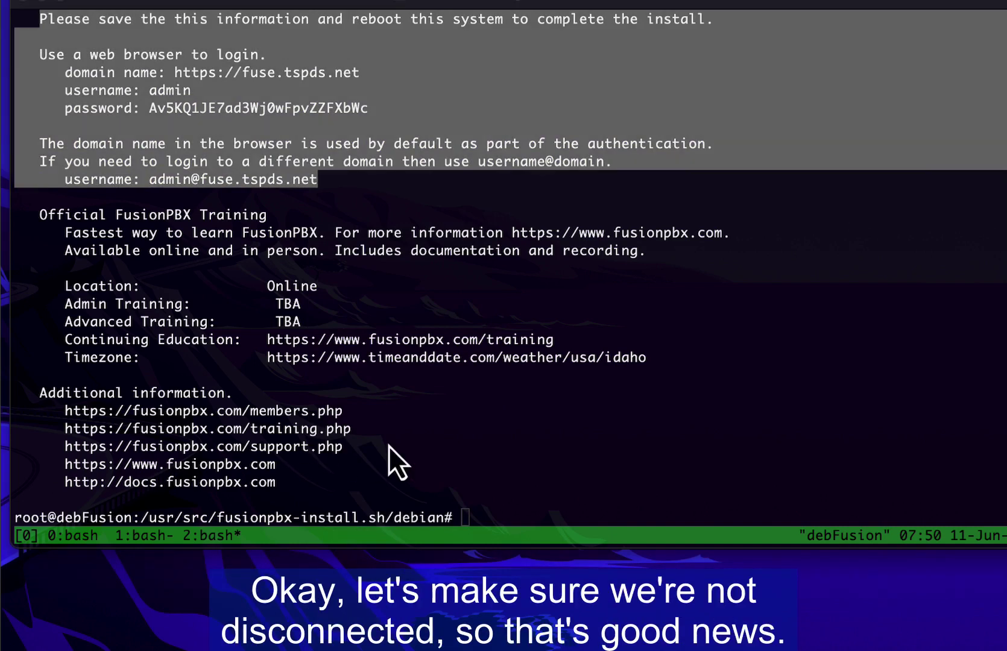
Step: Paste the letsencrypt.sh certificate command at a fresh prompt in the server Terminal
{"action": "key", "text": "Return"}
{"action": "key", "text": "Return"}
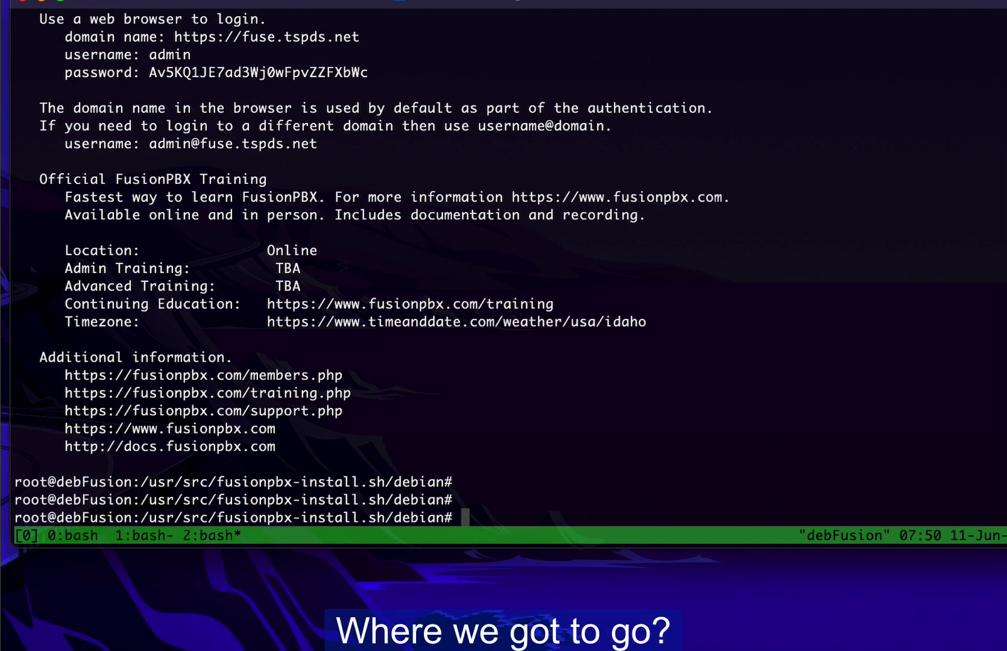
{"action": "key", "text": "super+Tab"}
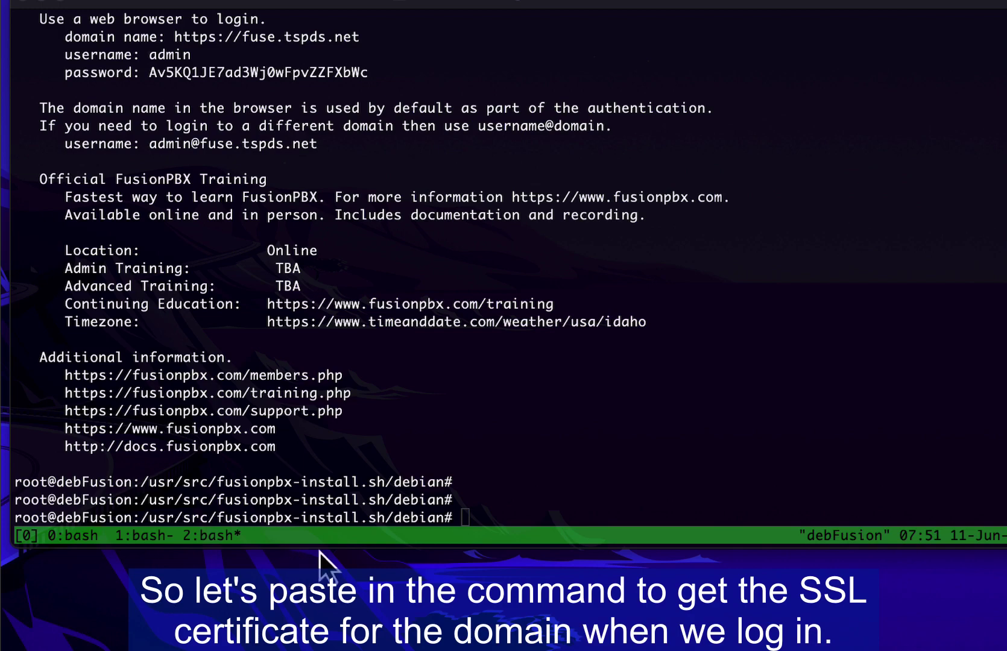
{"action": "left_click", "coordinate": [489, 513]}
{"action": "type", "text": "cd /usr/src/fusionpbx-install.sh/debian/resources && ./letsencrypt.sh"}
Step: Run the Let's Encrypt script and enter fuse.tspds.net as the certificate domain
{"action": "key", "text": "Return"}
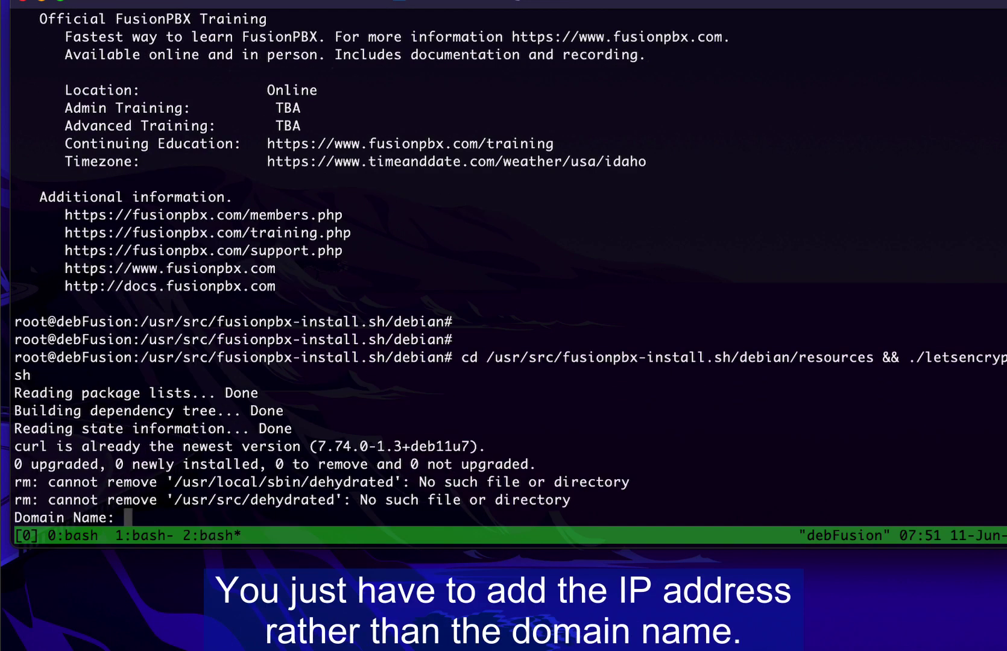
{"action": "type", "text": "fuse."}
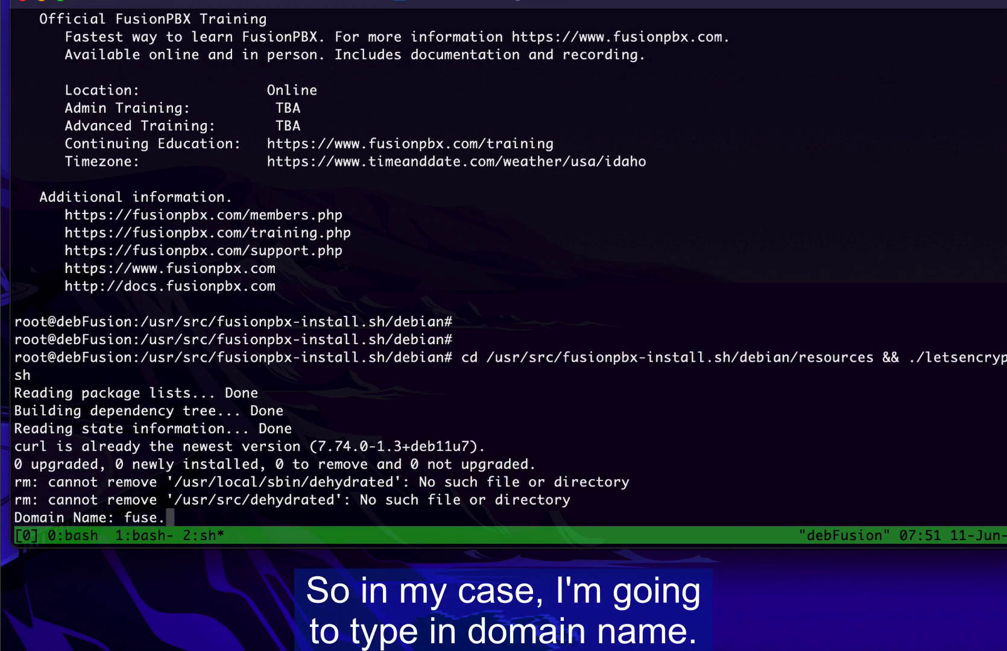
{"action": "type", "text": "tp"}
{"action": "key", "text": "BackSpace"}
{"action": "type", "text": "spds.net"}
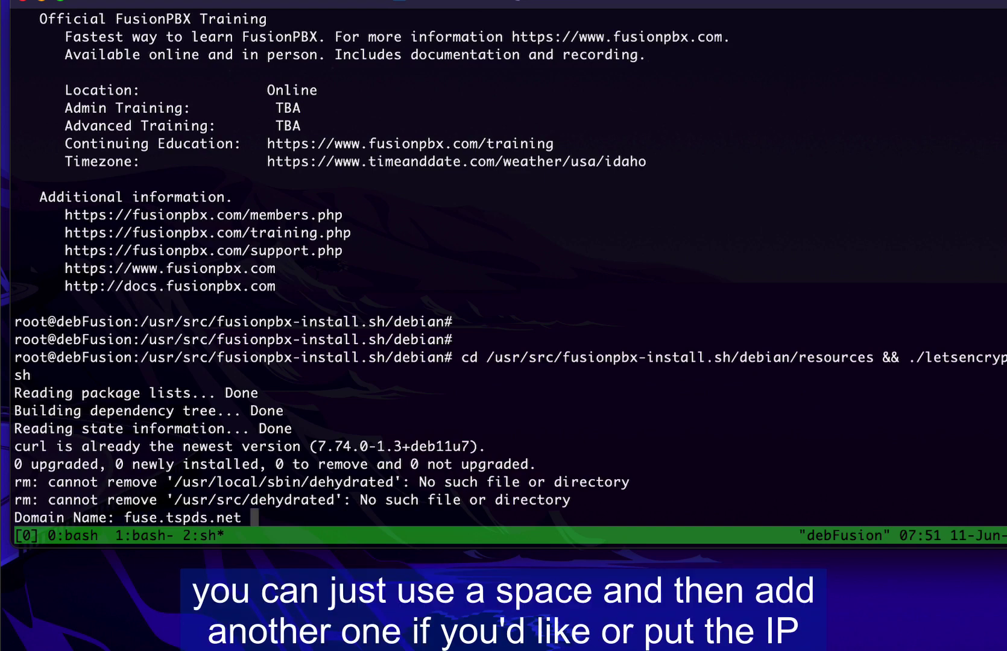
{"action": "key", "text": "BackSpace"}
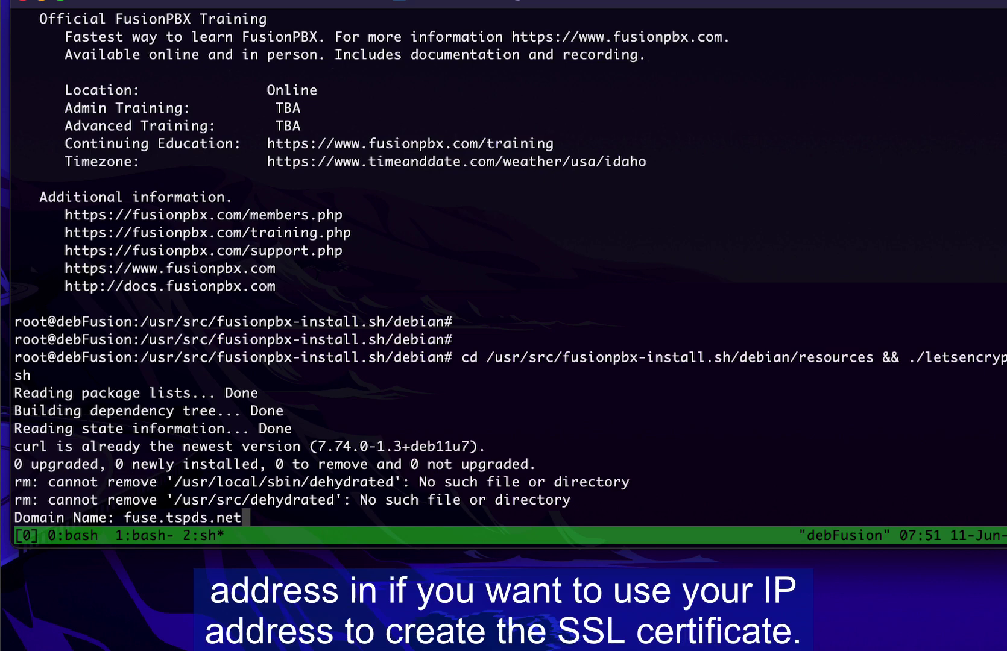
{"action": "key", "text": "Return"}
Step: Enter the administrator e-mail address to generate the certificate, then start the reboot command
{"action": "type", "text": "wadmin"}
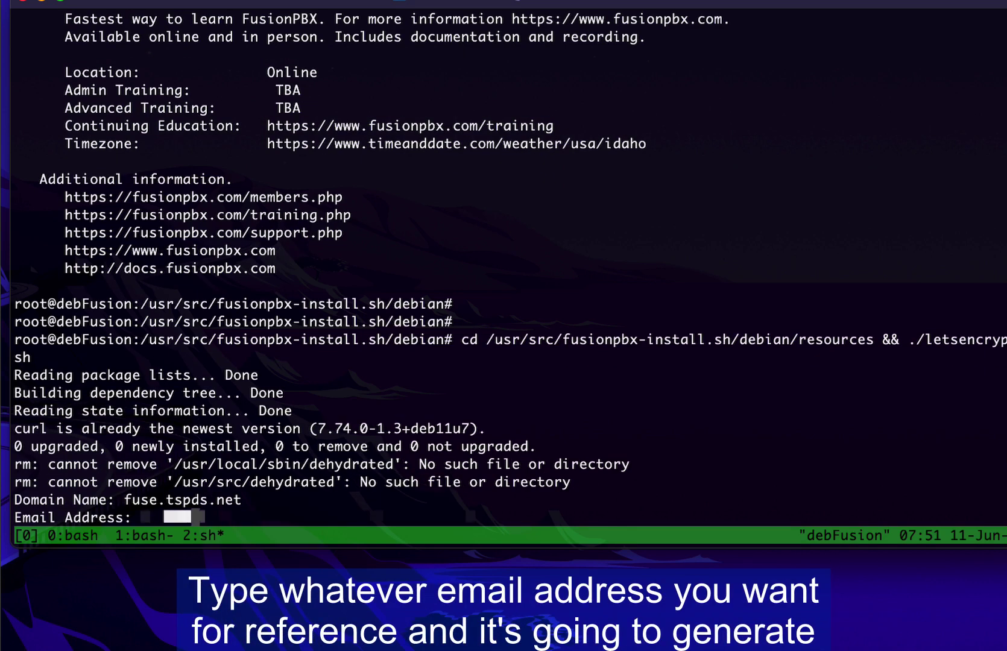
{"action": "key", "text": "Return"}
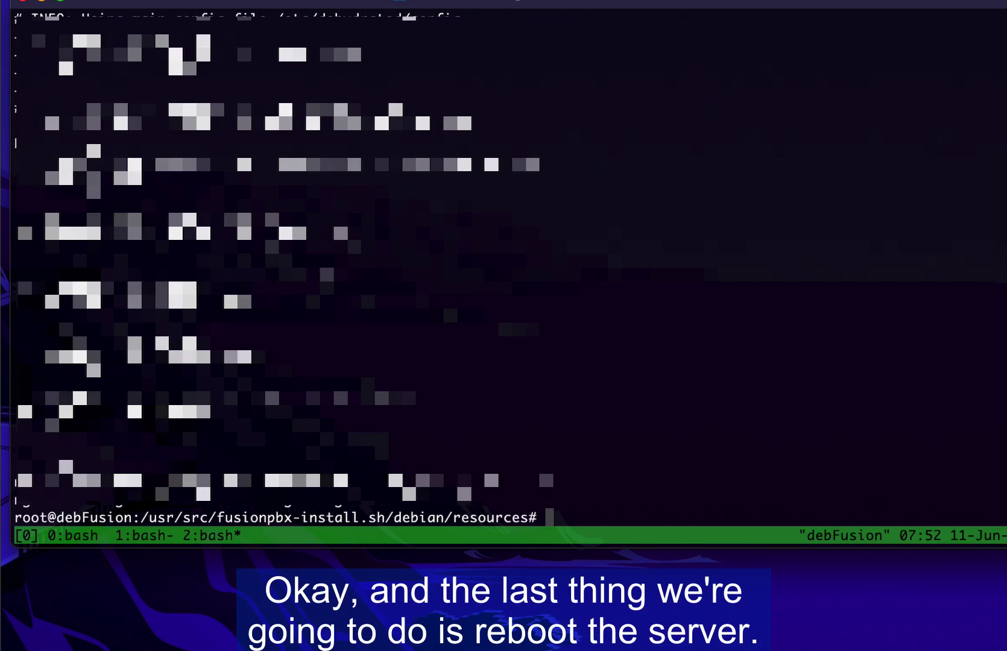
{"action": "type", "text": "re"}
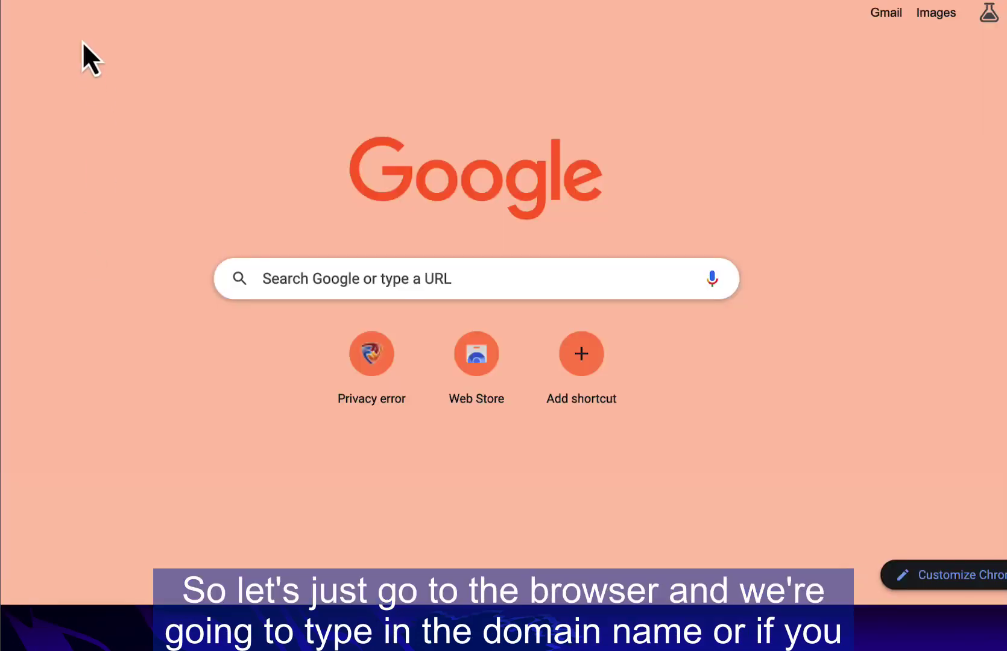
Step: Open fuse.tspds.net in Chrome and confirm the connection is secure
{"action": "left_click", "coordinate": [206, 51]}
{"action": "type", "text": "fus"}
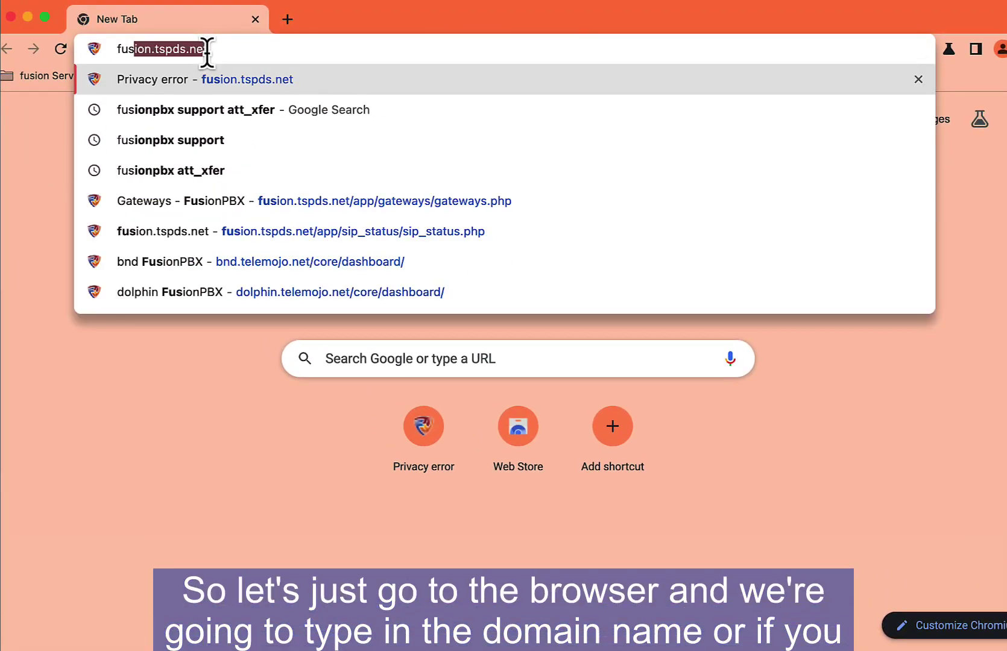
{"action": "type", "text": "e.tspds.net/core/dashboard/"}
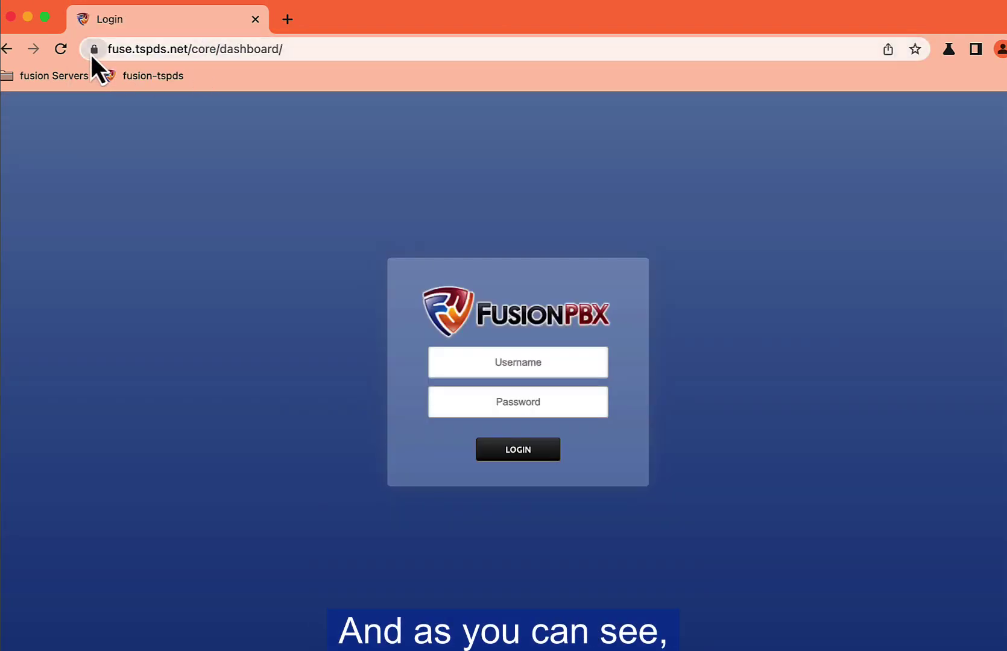
{"action": "left_click", "coordinate": [91, 52]}
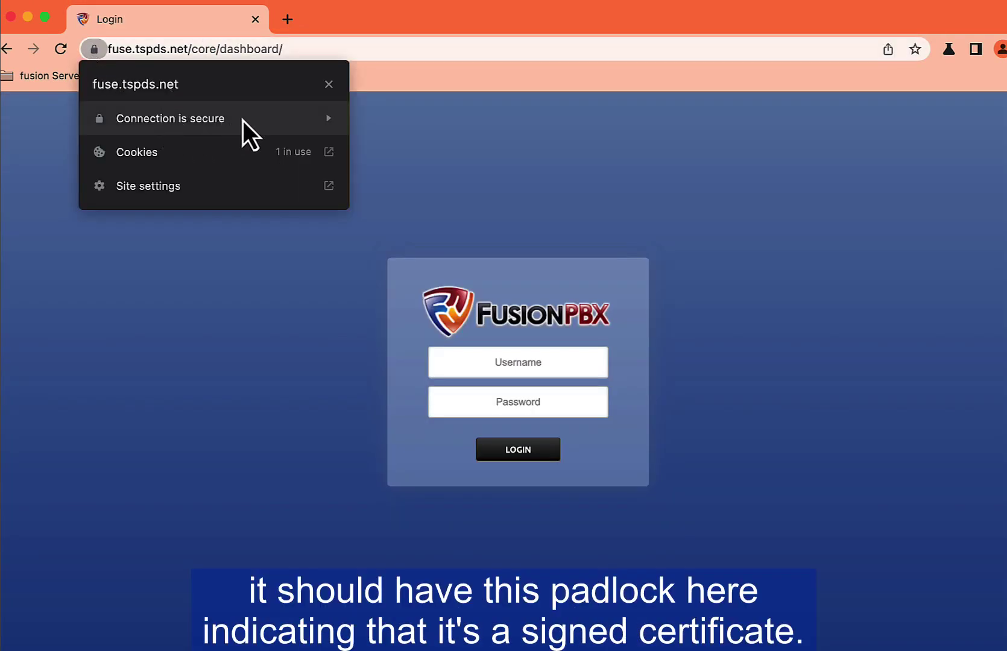
Step: Log in as admin, pasting the generated administrator password
{"action": "left_click", "coordinate": [492, 362]}
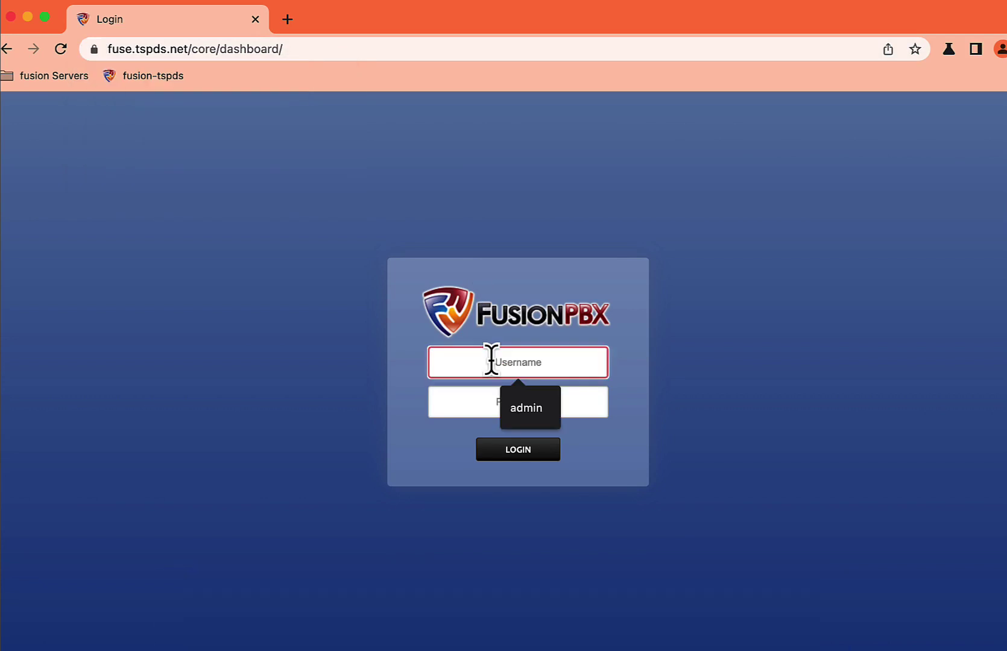
{"action": "left_click", "coordinate": [514, 398]}
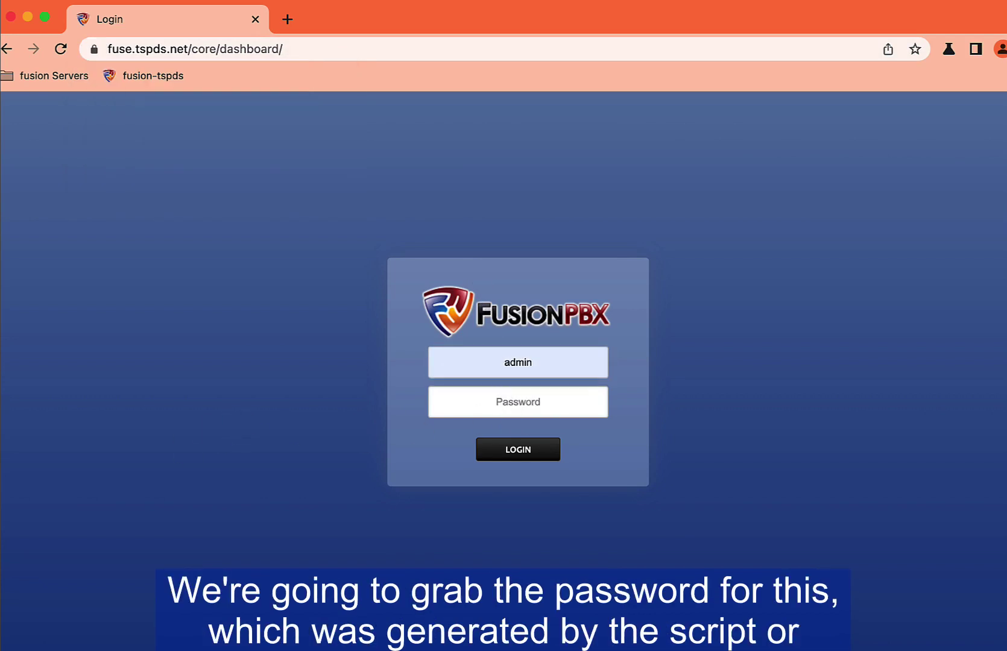
{"action": "key", "text": "super+Tab"}
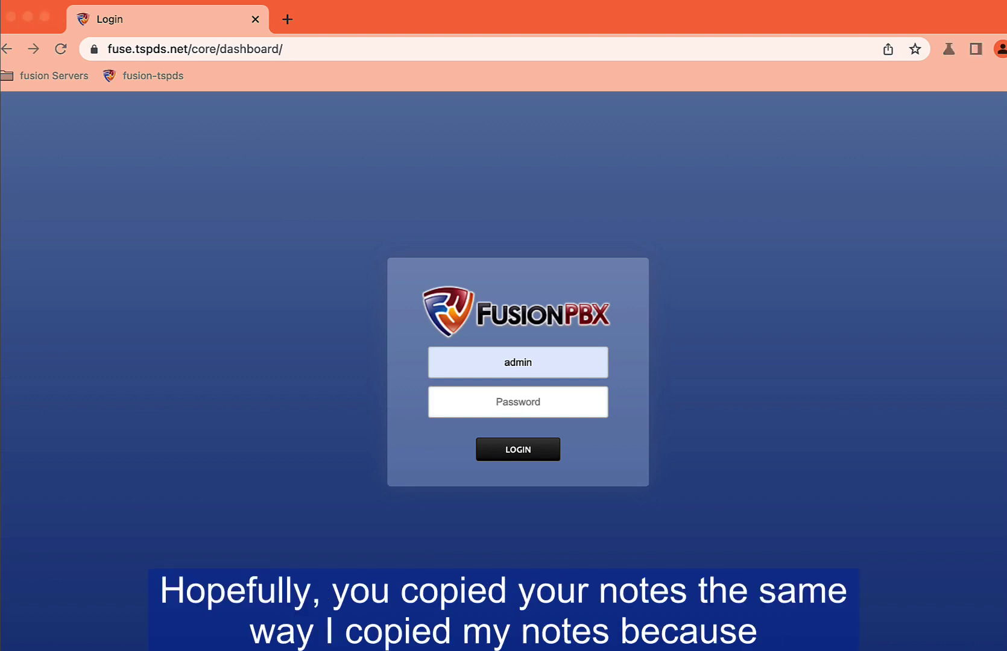
{"action": "left_click", "coordinate": [492, 401]}
{"action": "right_click", "coordinate": [497, 404]}
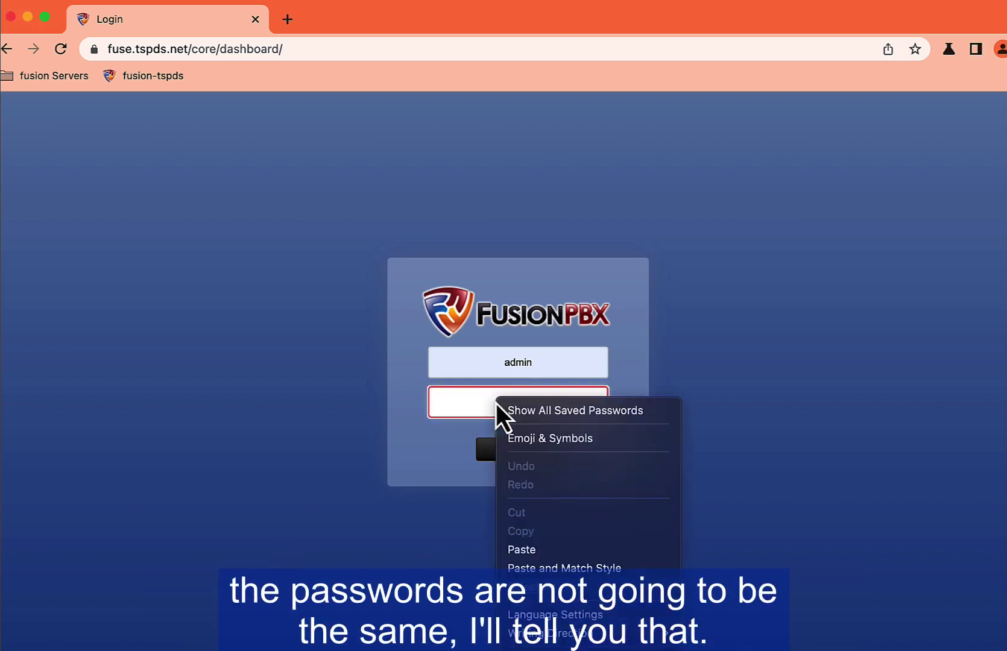
{"action": "left_click", "coordinate": [531, 550]}
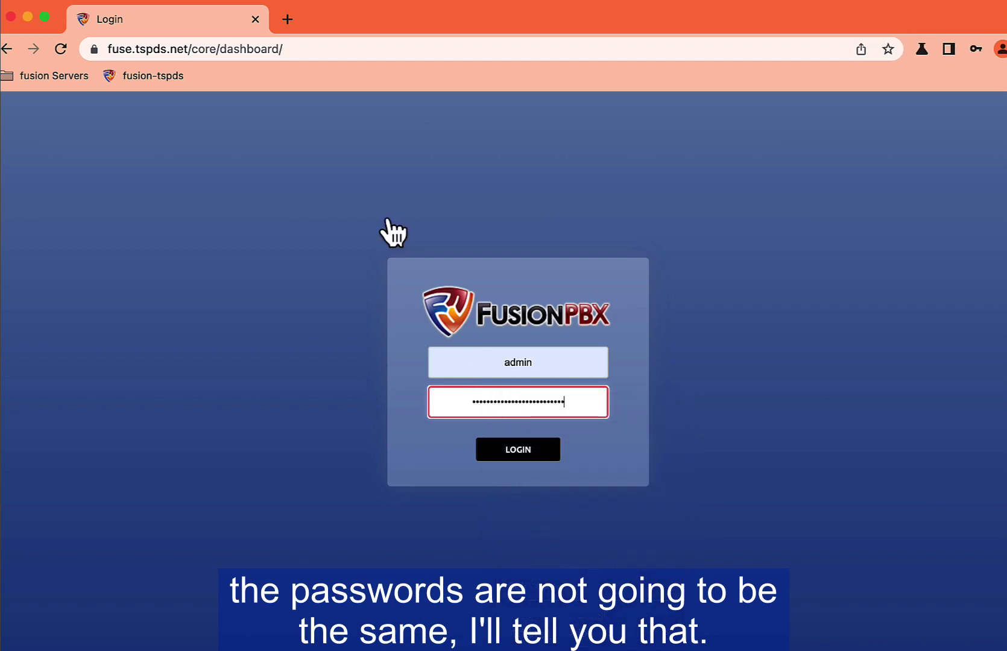
{"action": "key", "text": "Return"}
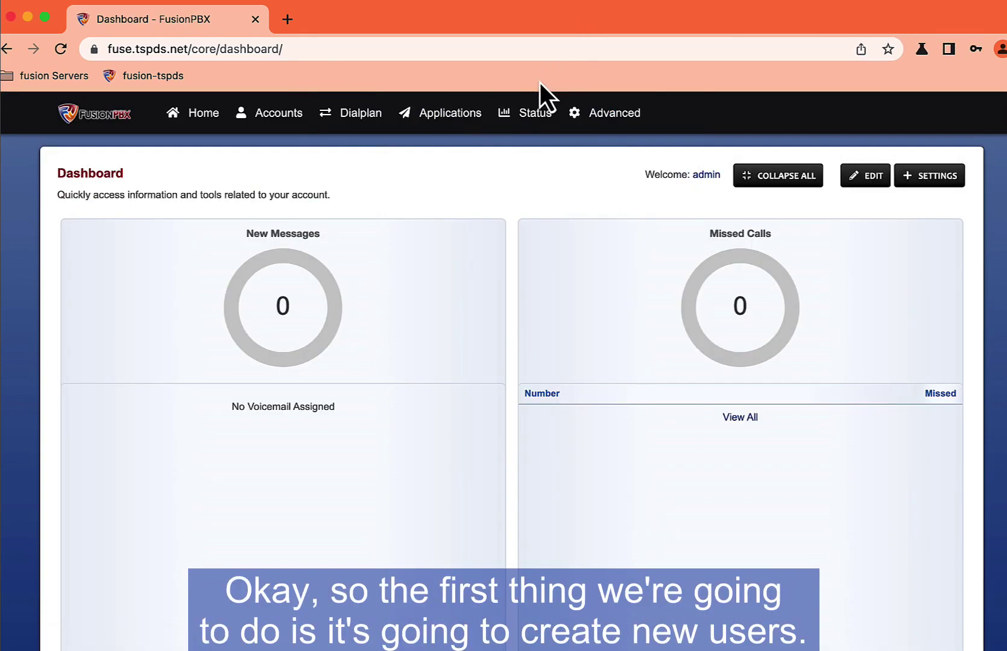
Step: Open Accounts > Users and start adding a new user
{"action": "mouse_move", "coordinate": [212, 110]}
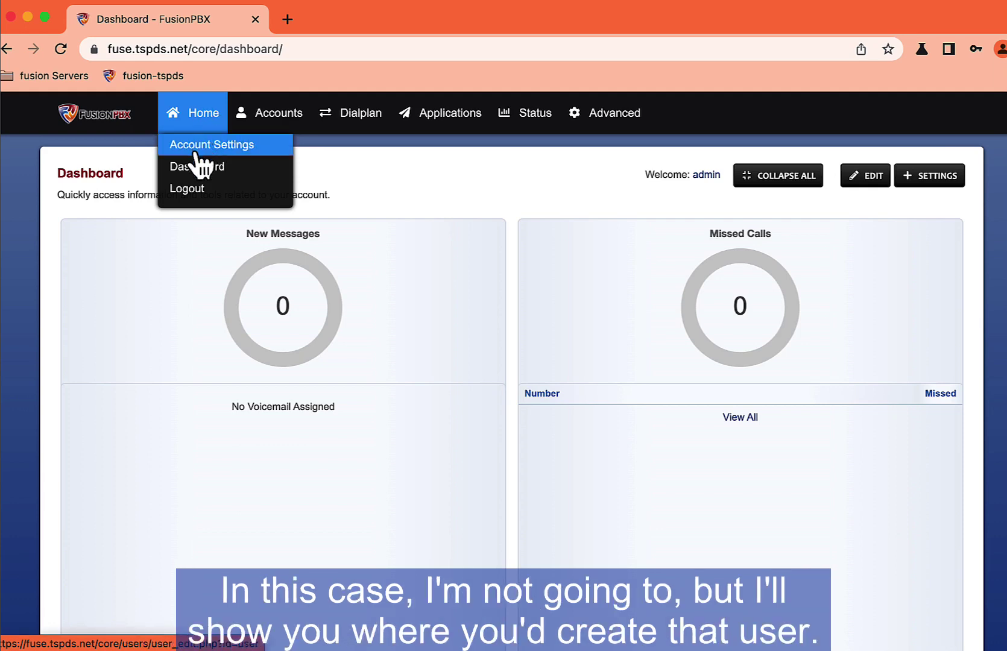
{"action": "mouse_move", "coordinate": [247, 120]}
{"action": "left_click", "coordinate": [257, 211]}
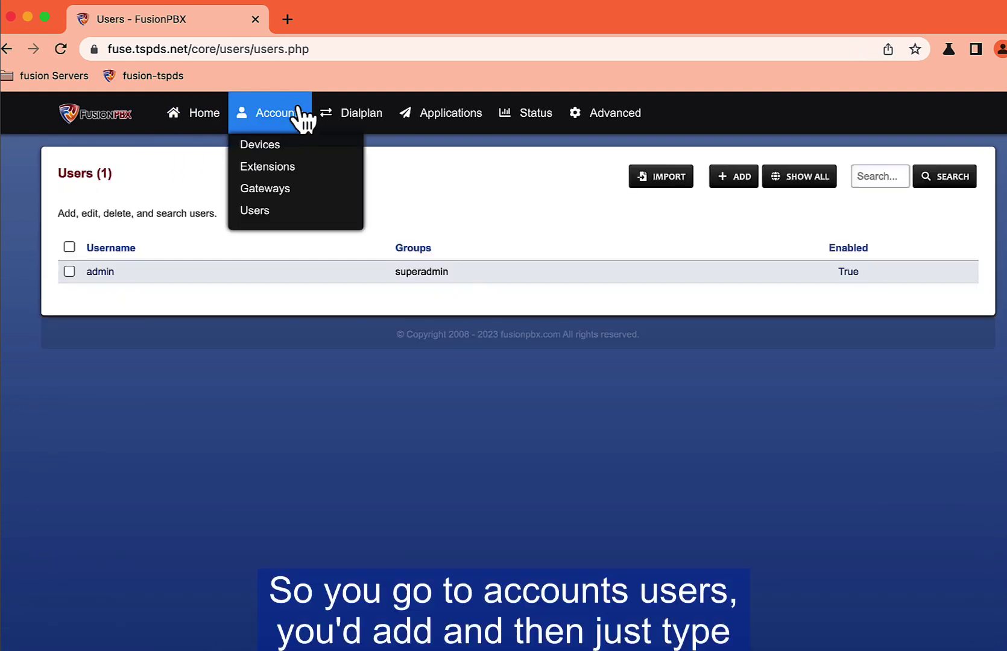
{"action": "left_click", "coordinate": [723, 180]}
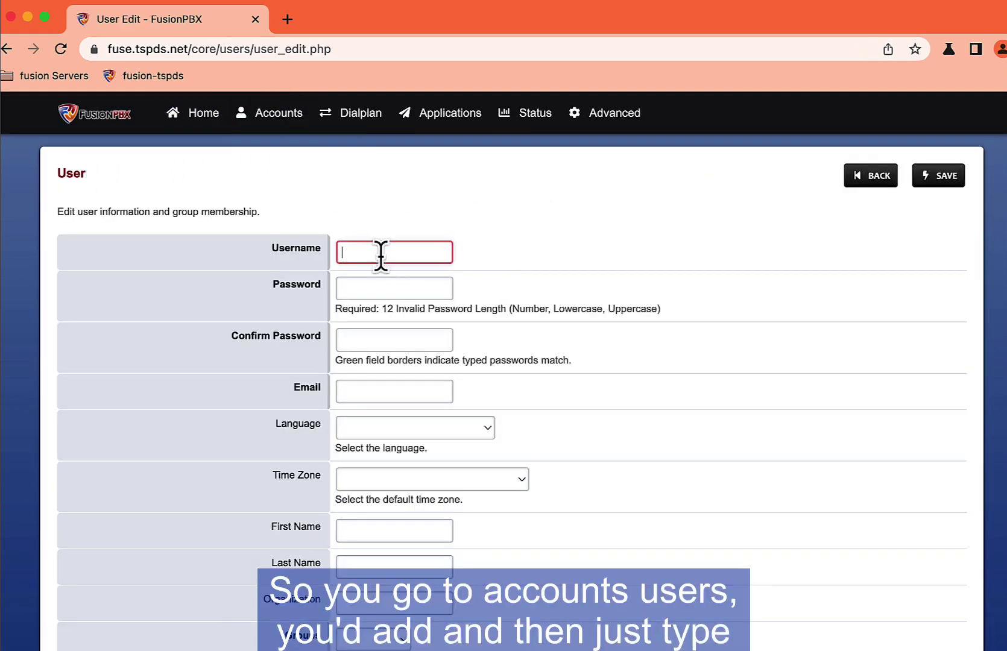
Step: Step through the new user's fields, choose the superadmin group, then go back without saving
{"action": "left_click", "coordinate": [348, 287]}
{"action": "left_click", "coordinate": [362, 344]}
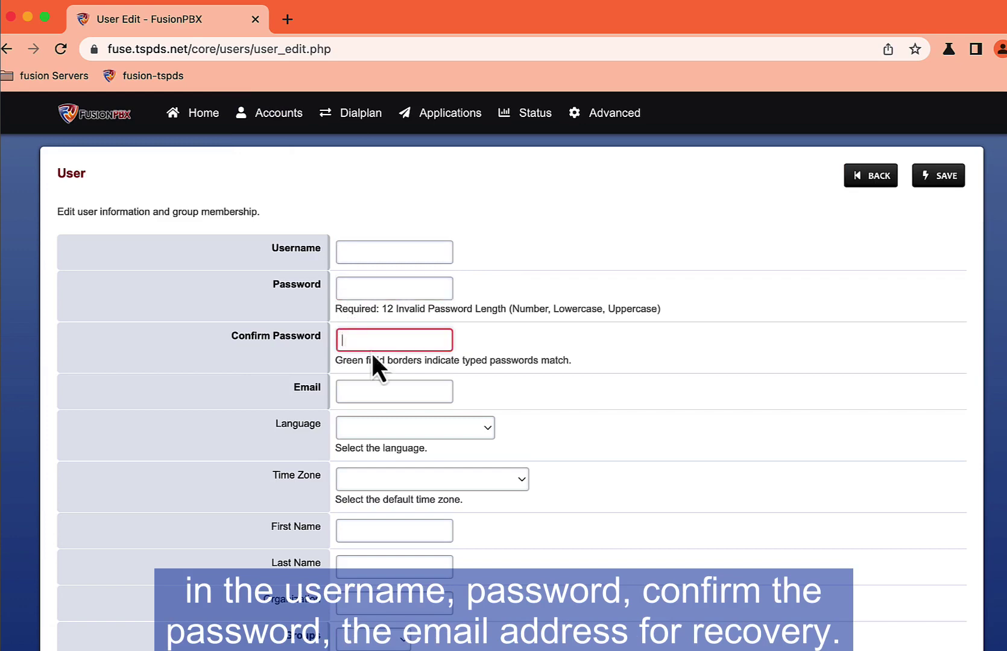
{"action": "scroll", "coordinate": [476, 362], "scroll_direction": "down", "scroll_amount": 3}
{"action": "left_click", "coordinate": [383, 316]}
{"action": "scroll", "coordinate": [550, 365], "scroll_direction": "down", "scroll_amount": 3}
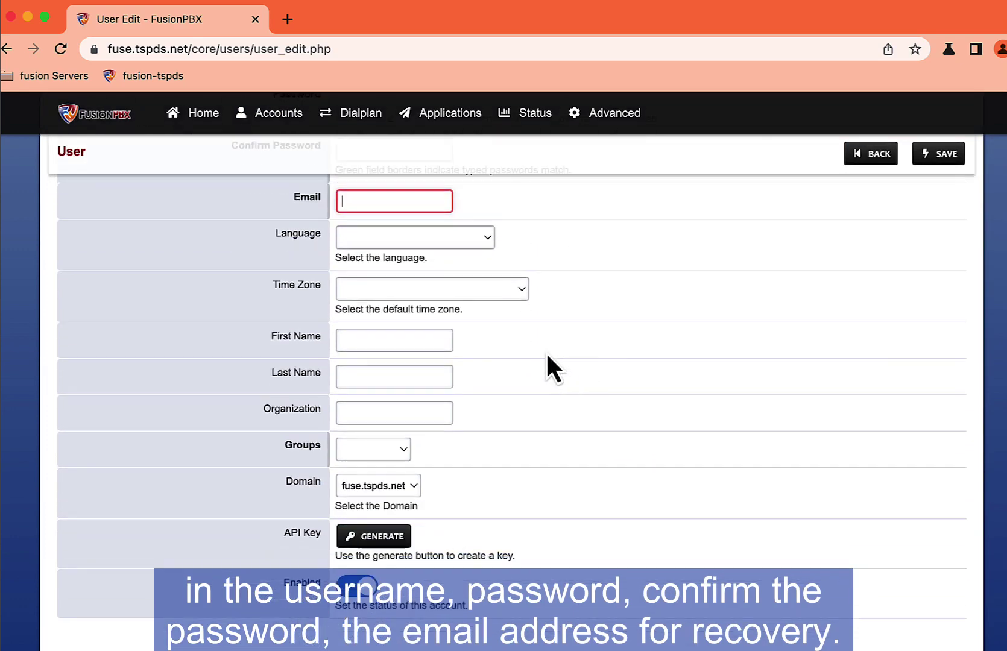
{"action": "left_click", "coordinate": [434, 238]}
{"action": "left_click", "coordinate": [574, 263]}
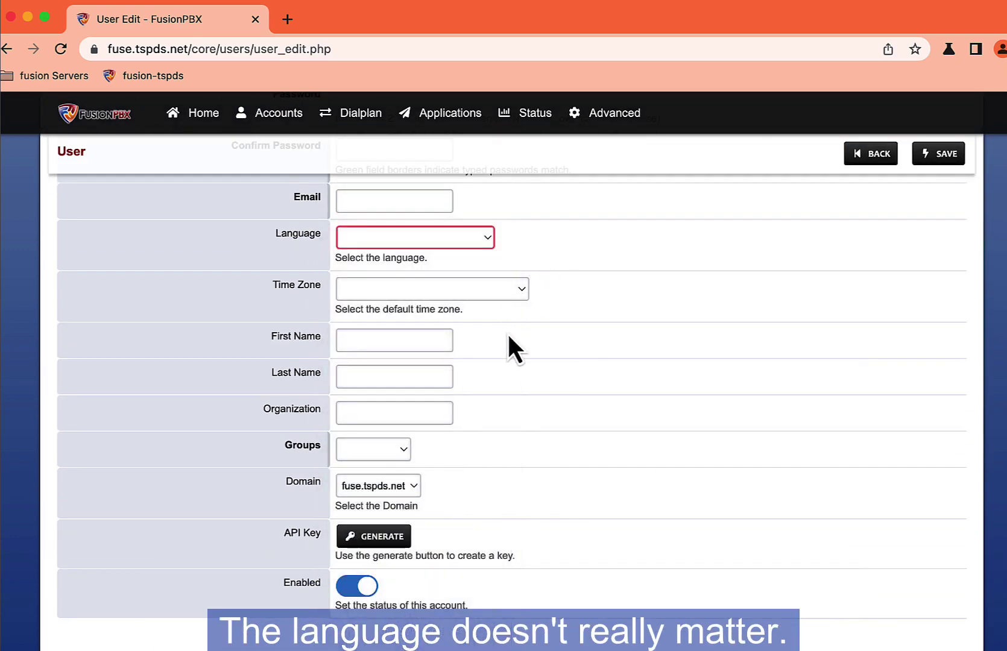
{"action": "left_click", "coordinate": [388, 452]}
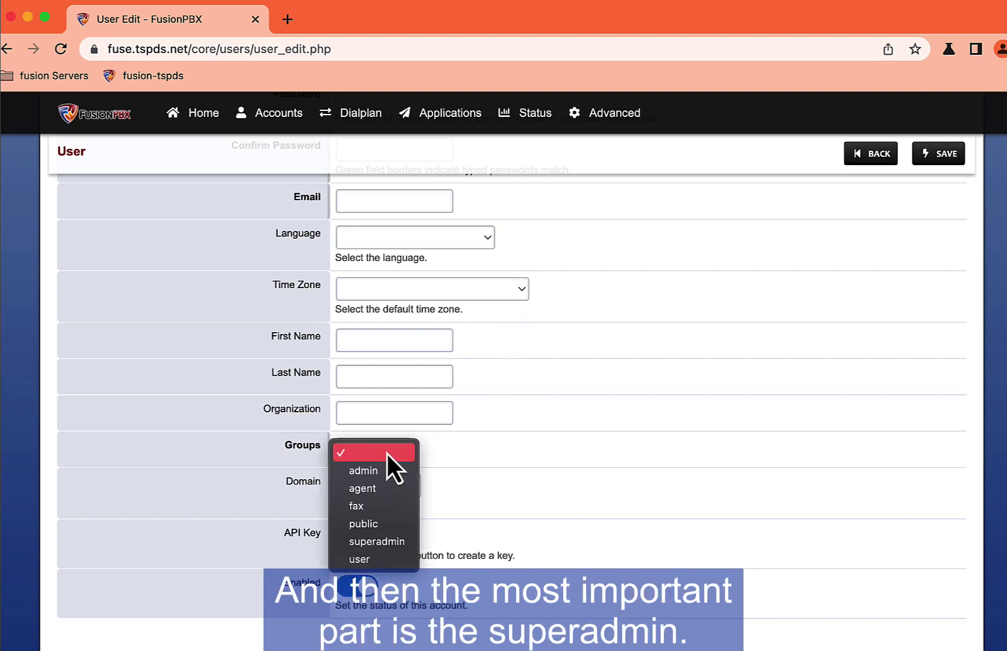
{"action": "left_click", "coordinate": [375, 541]}
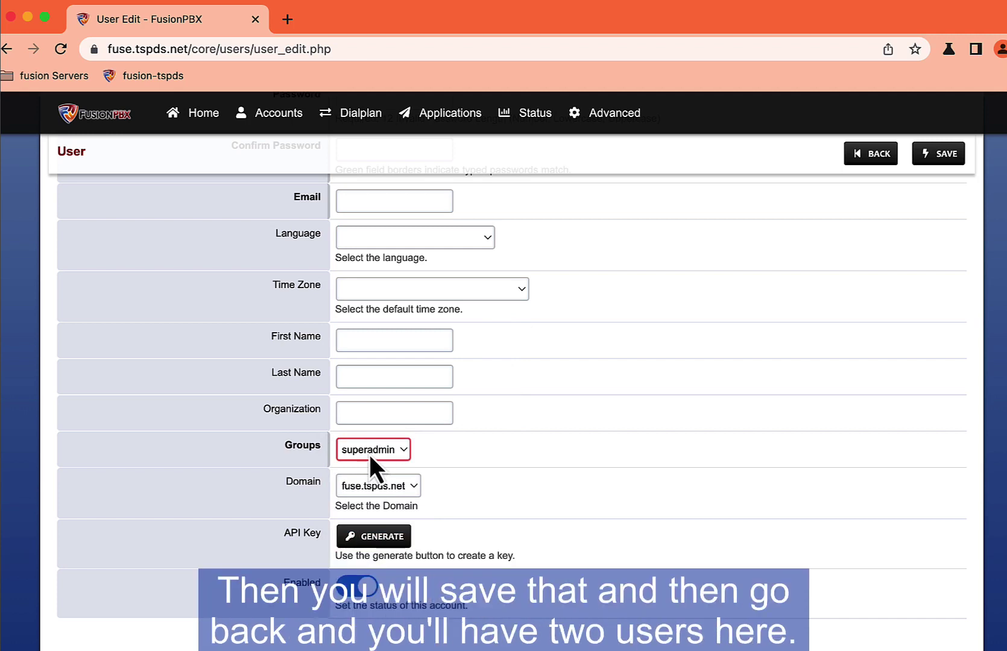
{"action": "left_click", "coordinate": [878, 154]}
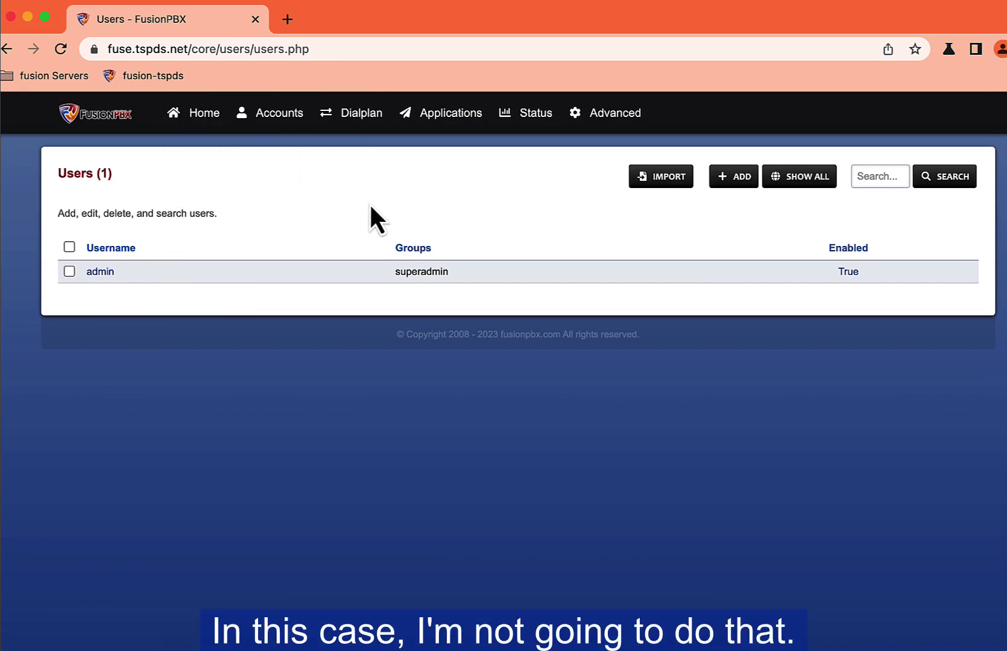
Step: Add domain 3cfuse.tspds.net with description 'test tenant domain' and save it
{"action": "mouse_move", "coordinate": [596, 128]}
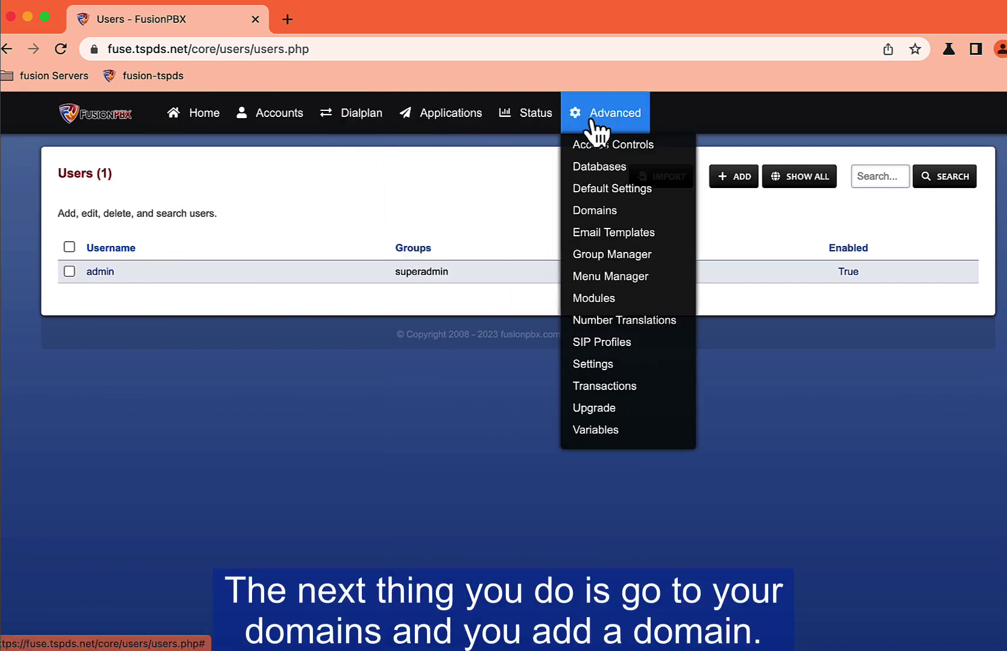
{"action": "left_click", "coordinate": [599, 211]}
{"action": "left_click", "coordinate": [819, 181]}
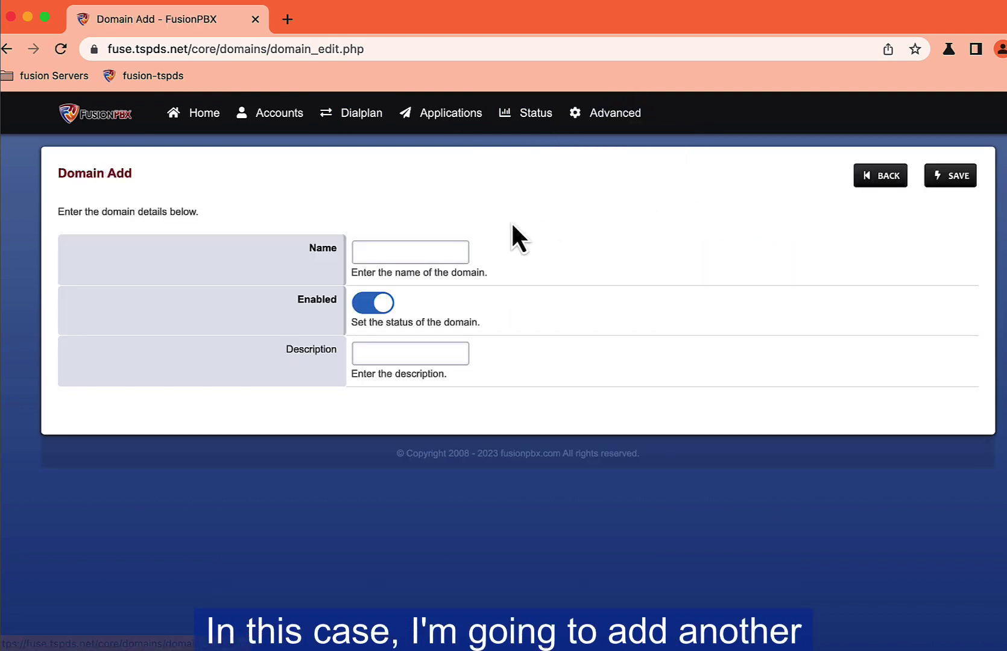
{"action": "left_click", "coordinate": [387, 255]}
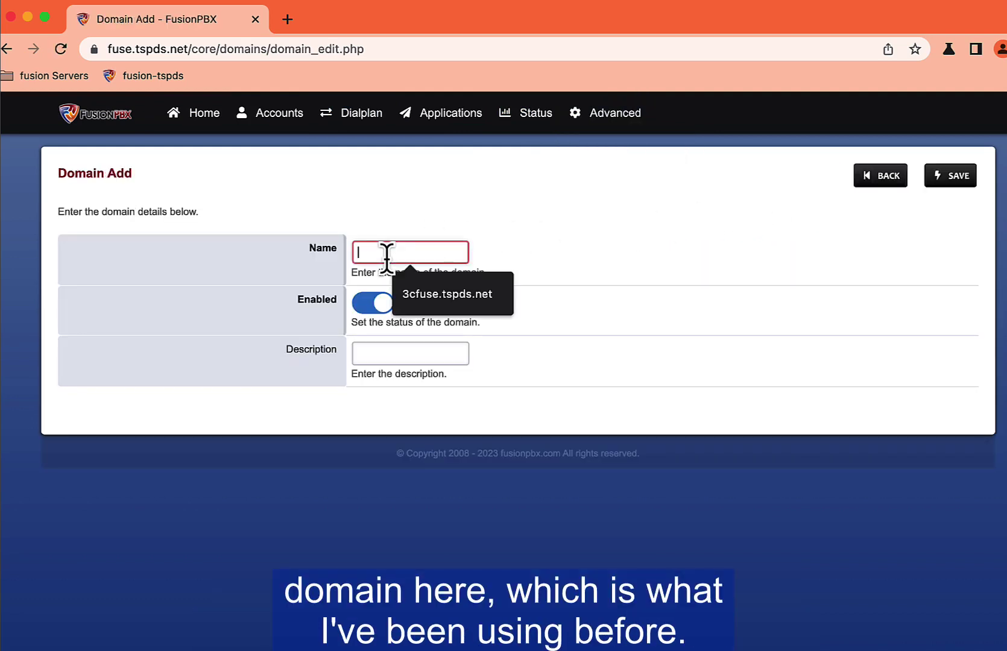
{"action": "key", "text": "Down"}
{"action": "key", "text": "Return"}
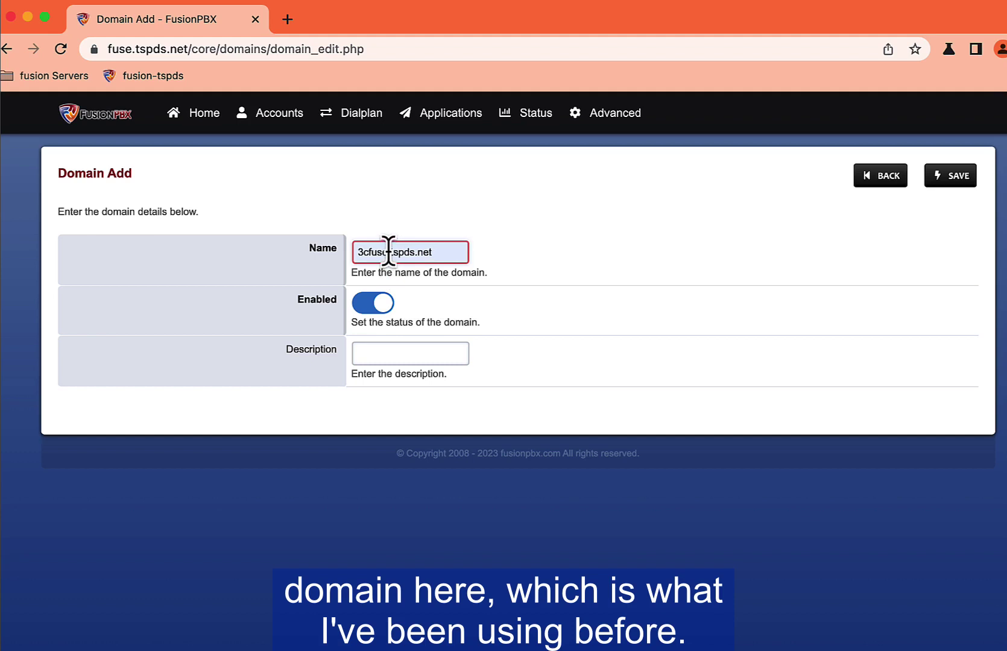
{"action": "left_click", "coordinate": [390, 356]}
{"action": "left_click", "coordinate": [402, 394]}
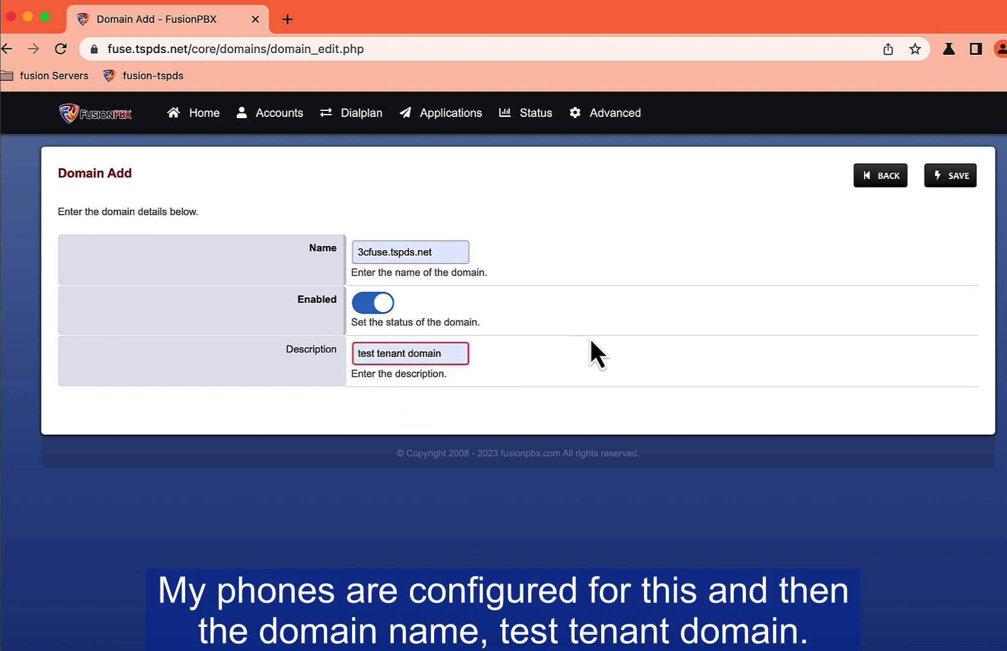
{"action": "left_click", "coordinate": [951, 176]}
Step: Check the domain switcher list, then close it without changing domain
{"action": "mouse_move", "coordinate": [533, 132]}
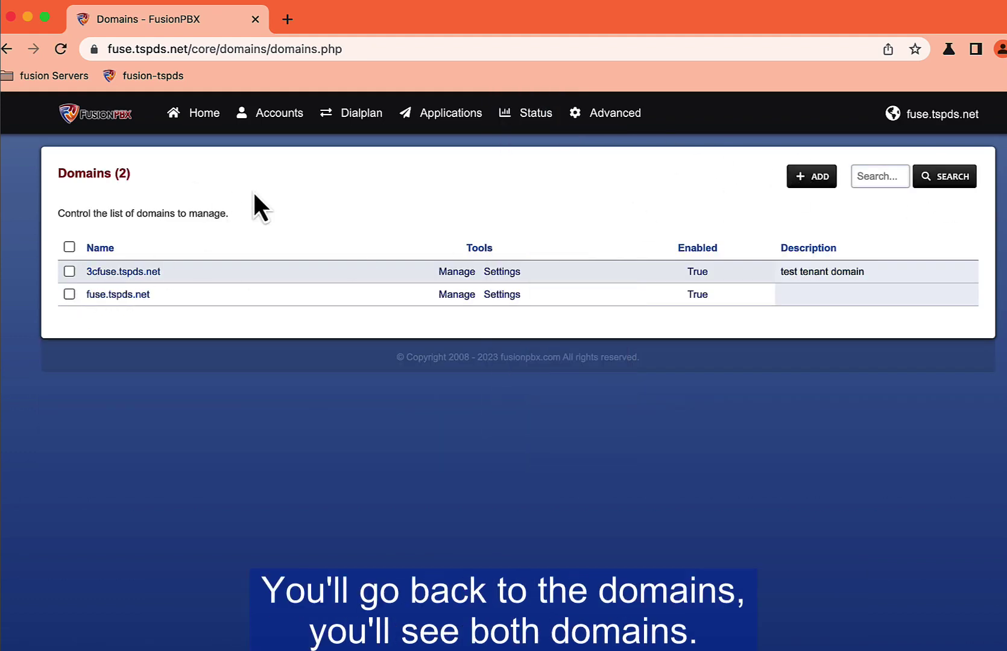
{"action": "left_click", "coordinate": [914, 120]}
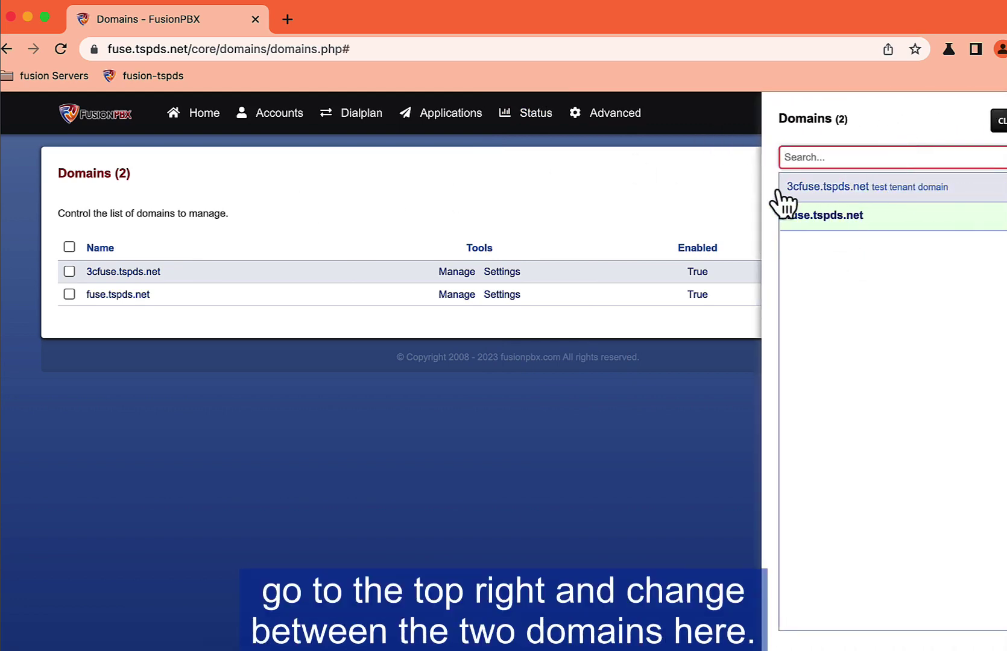
{"action": "left_click", "coordinate": [686, 193]}
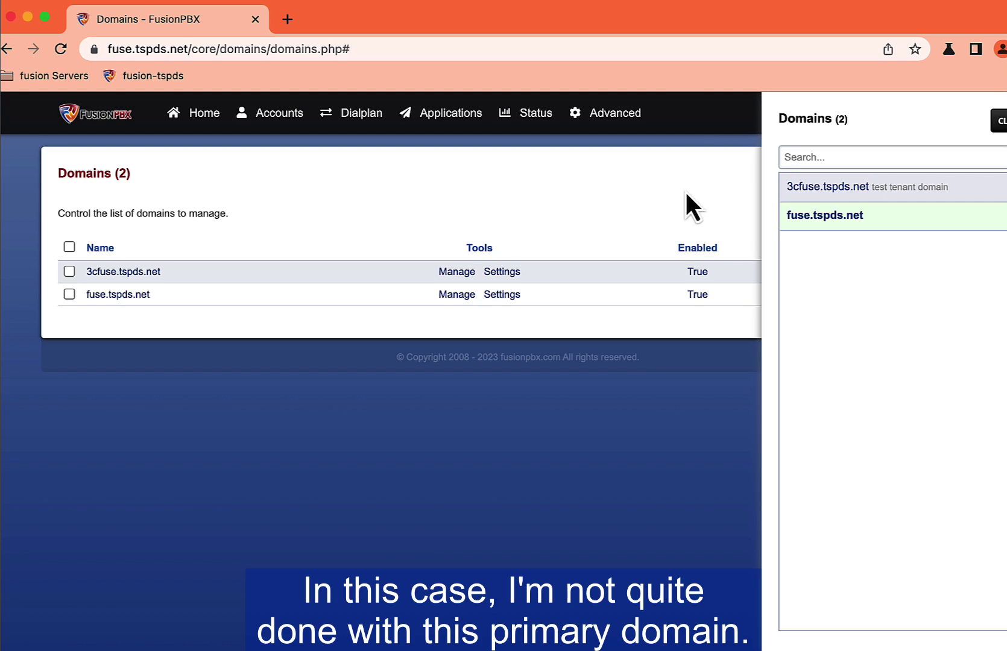
{"action": "left_click", "coordinate": [995, 124]}
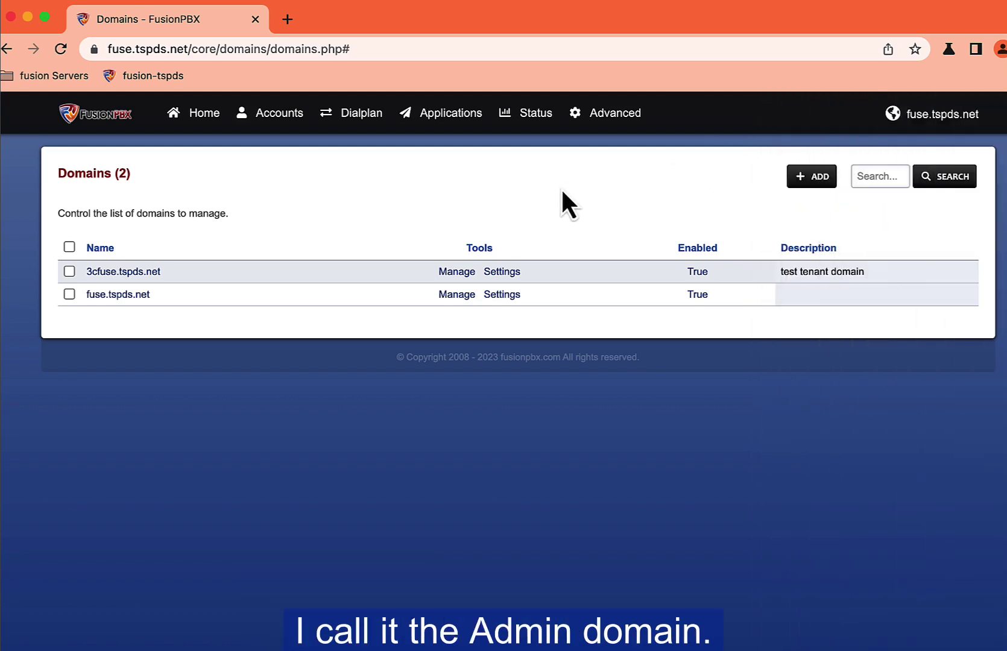
Step: Add an allow node 64.136.173.0/24 labelled VolPin to the providers access control
{"action": "mouse_move", "coordinate": [597, 123]}
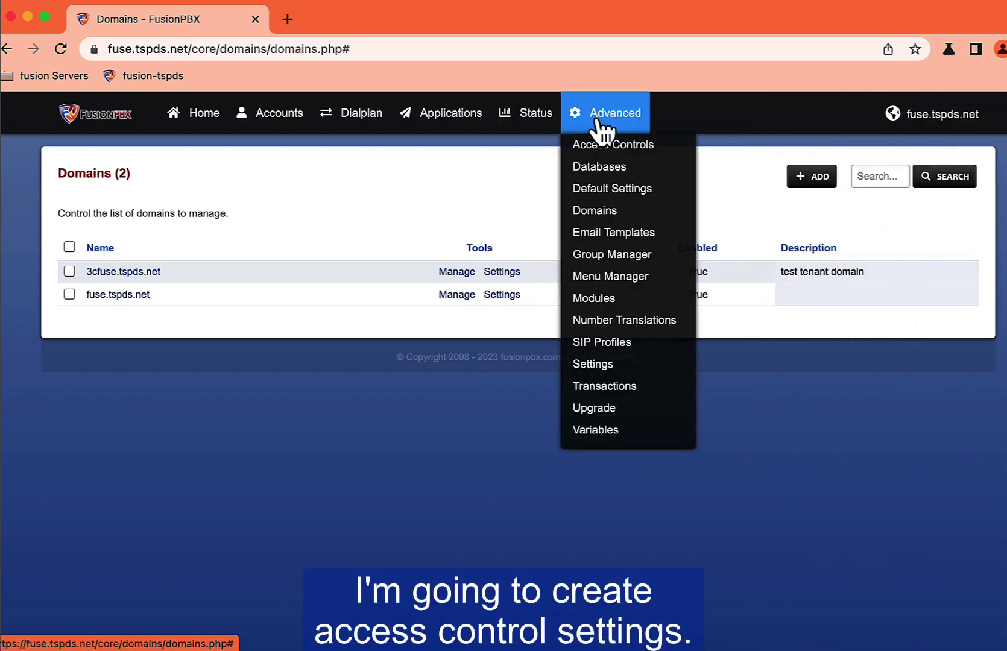
{"action": "left_click", "coordinate": [588, 146]}
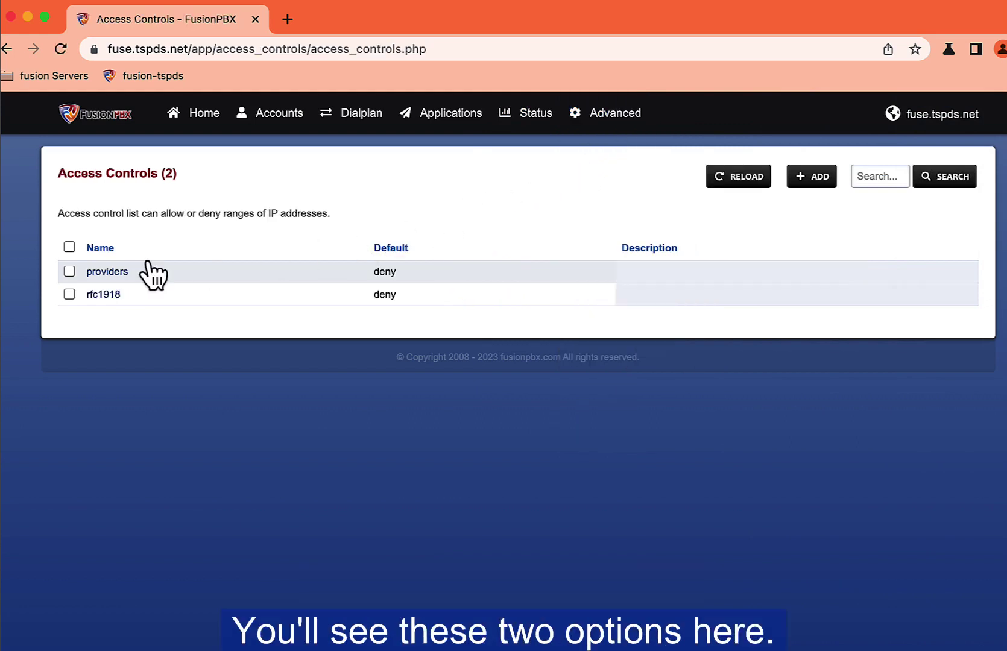
{"action": "left_click", "coordinate": [114, 273]}
{"action": "left_click", "coordinate": [320, 383]}
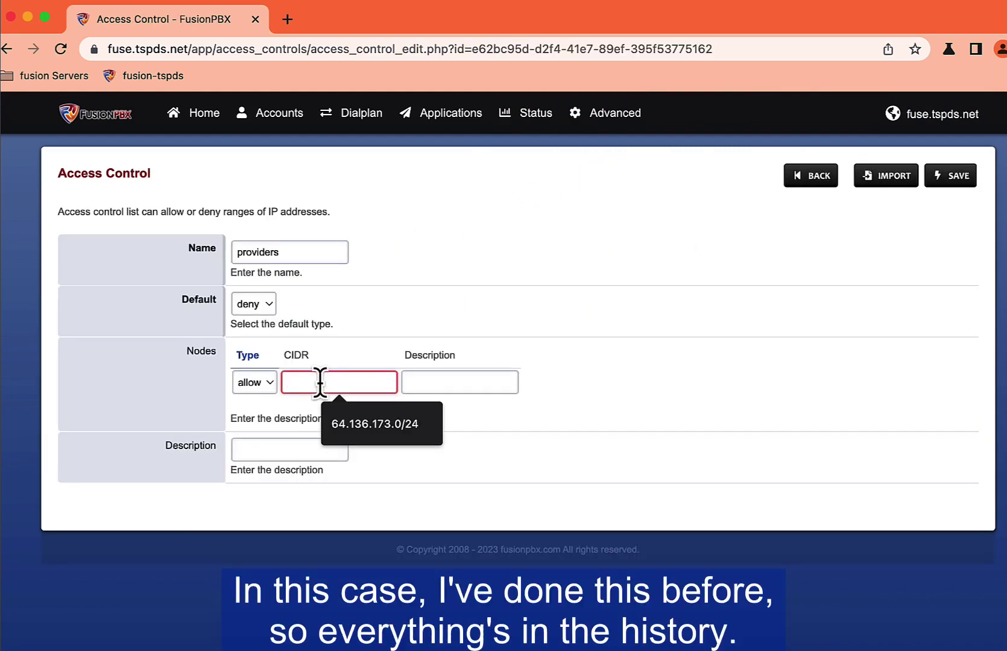
{"action": "left_click", "coordinate": [343, 421]}
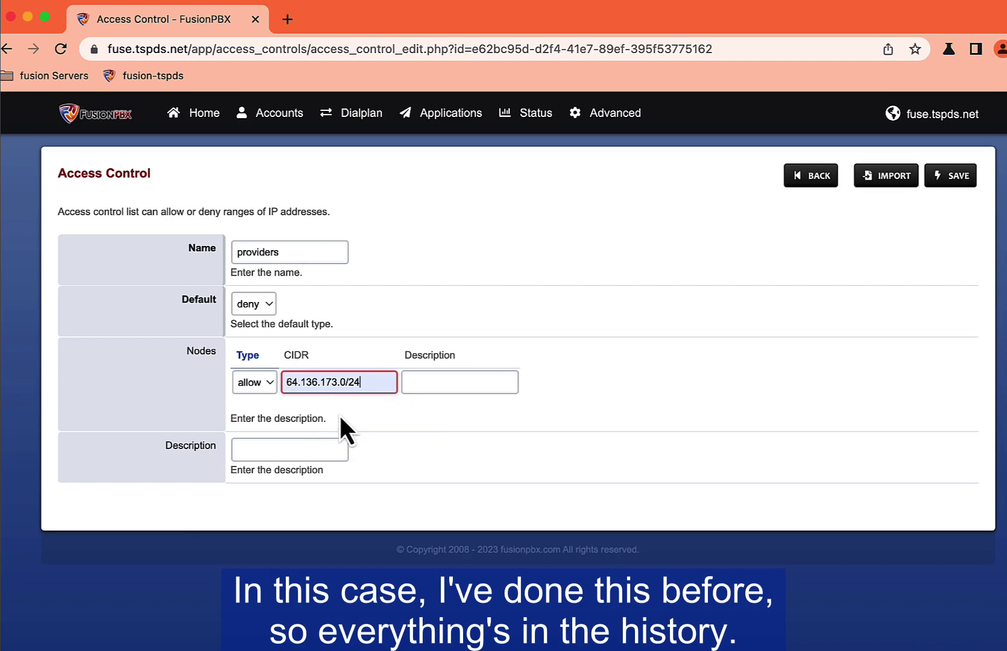
{"action": "left_click", "coordinate": [458, 382]}
{"action": "left_click", "coordinate": [459, 422]}
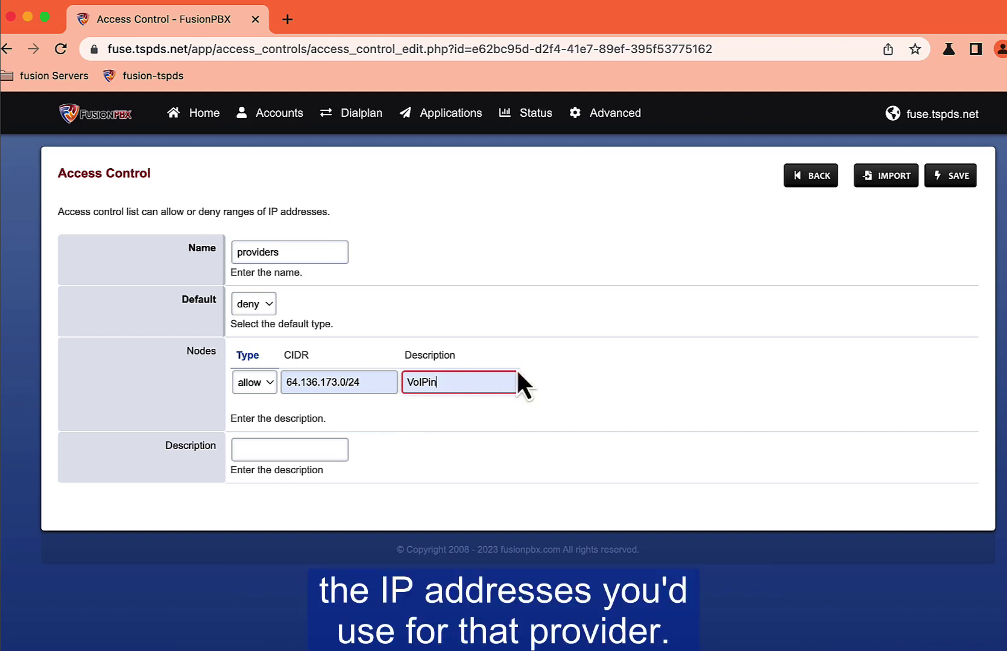
{"action": "left_click", "coordinate": [938, 183]}
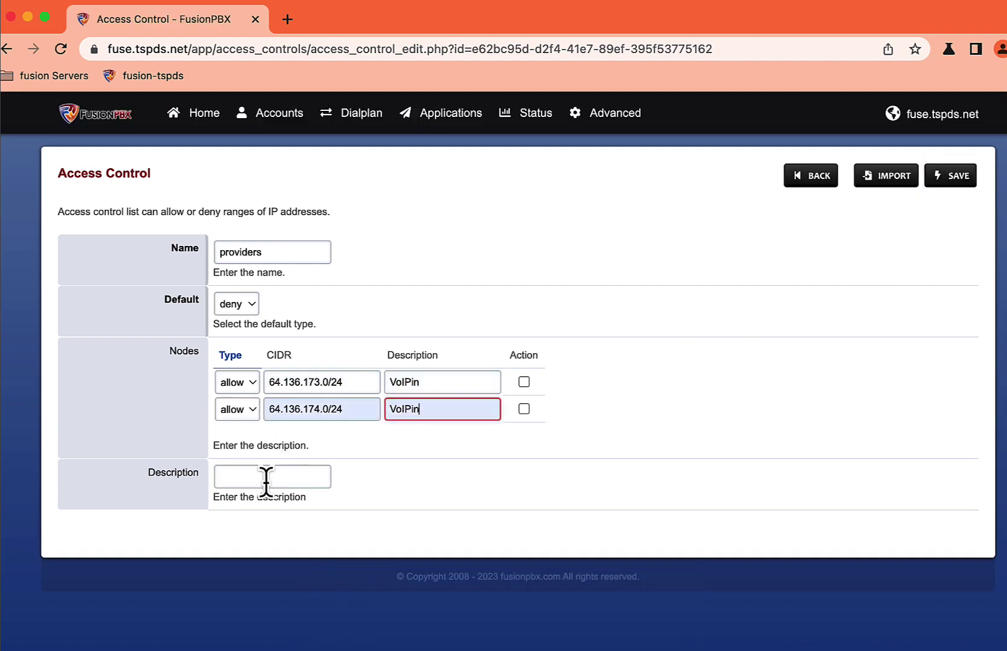
Step: Add a second allowed node, 64.136.174.0/24, save, and return to Access Controls
{"action": "left_click", "coordinate": [296, 475]}
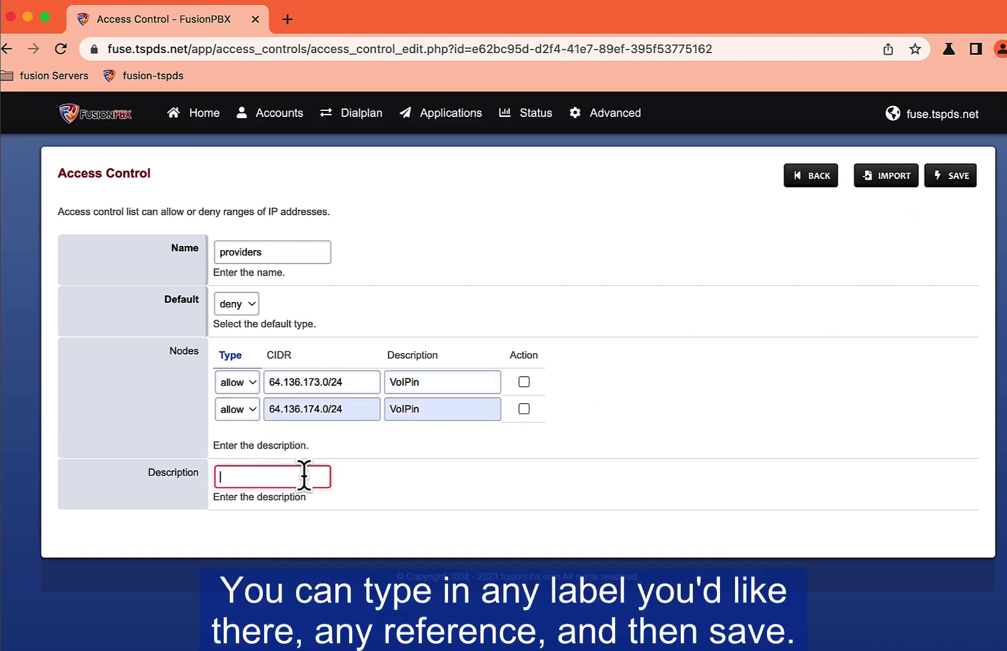
{"action": "left_click", "coordinate": [944, 179]}
{"action": "left_click", "coordinate": [802, 177]}
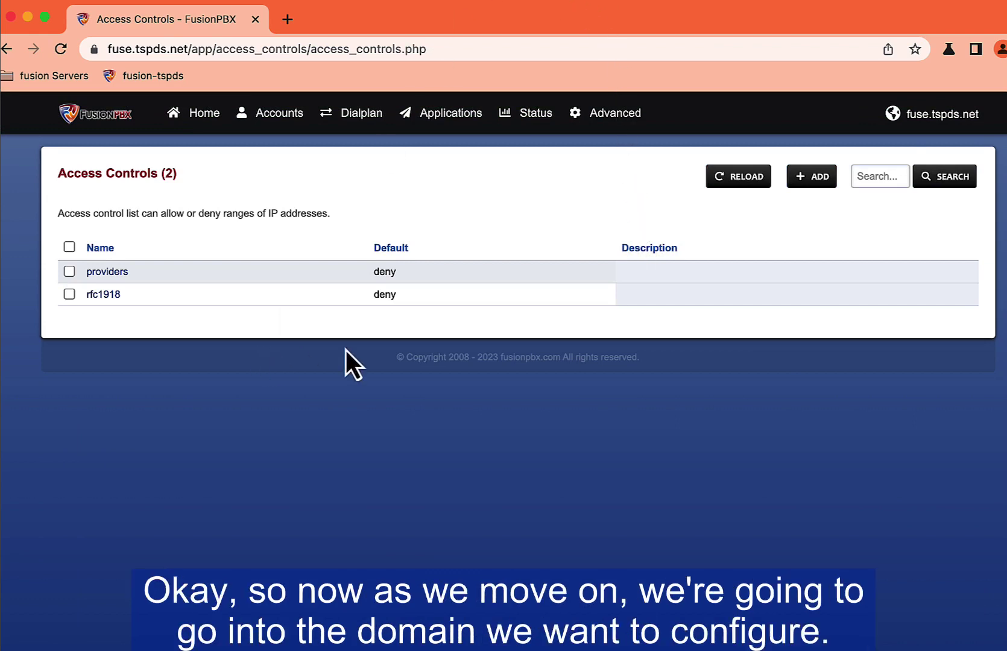
Step: Switch the active domain to 3cfuse.tspds.net
{"action": "left_click", "coordinate": [922, 115]}
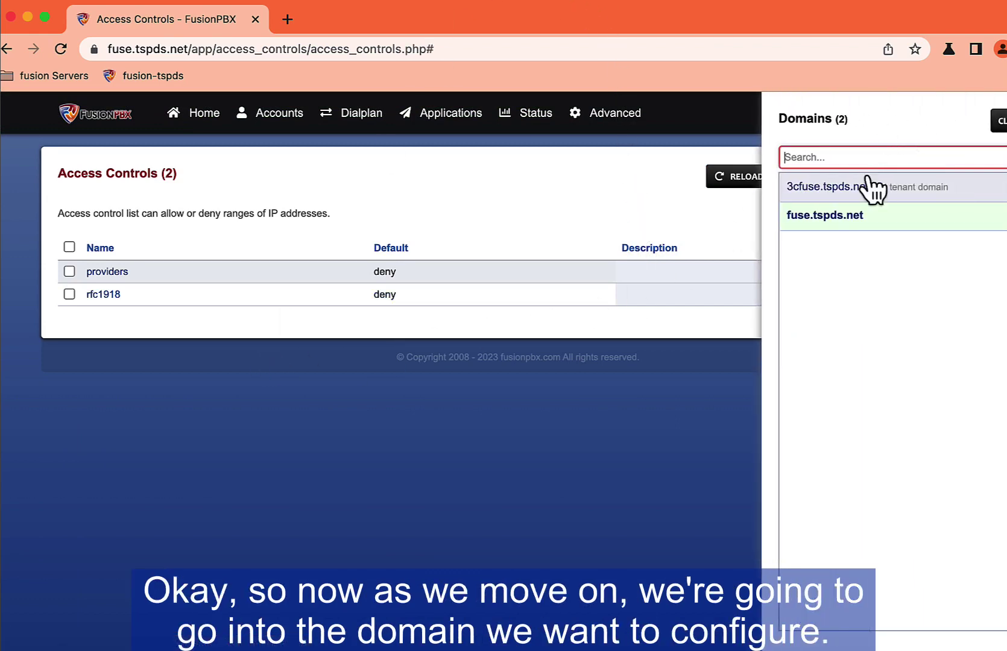
{"action": "left_click", "coordinate": [827, 192]}
{"action": "mouse_move", "coordinate": [293, 130]}
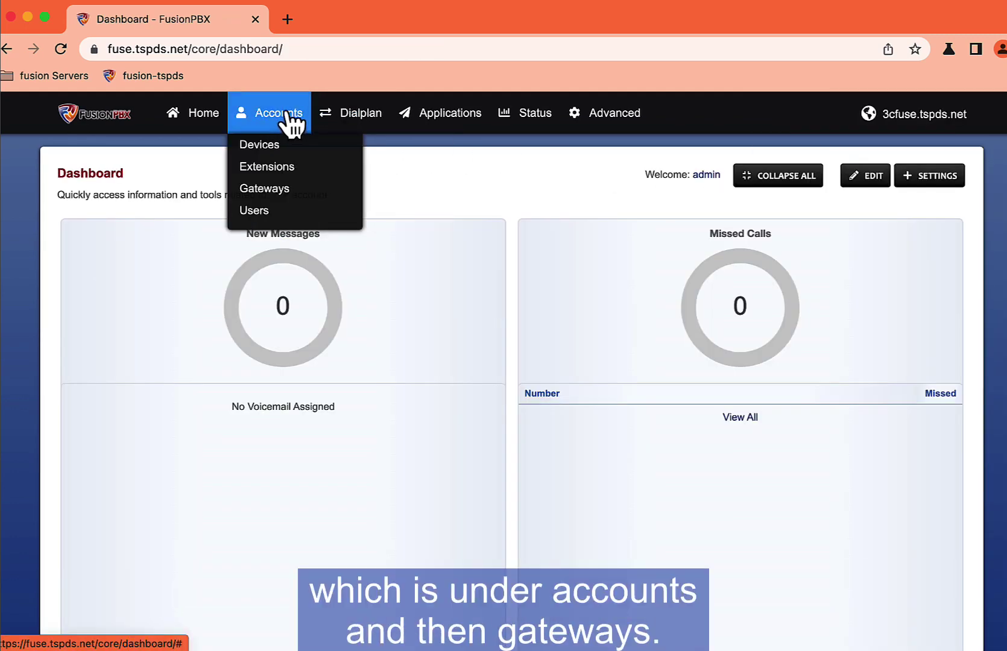
Step: Start a new gateway named Primary GW and enter its account username and password
{"action": "left_click", "coordinate": [265, 189]}
{"action": "left_click", "coordinate": [724, 177]}
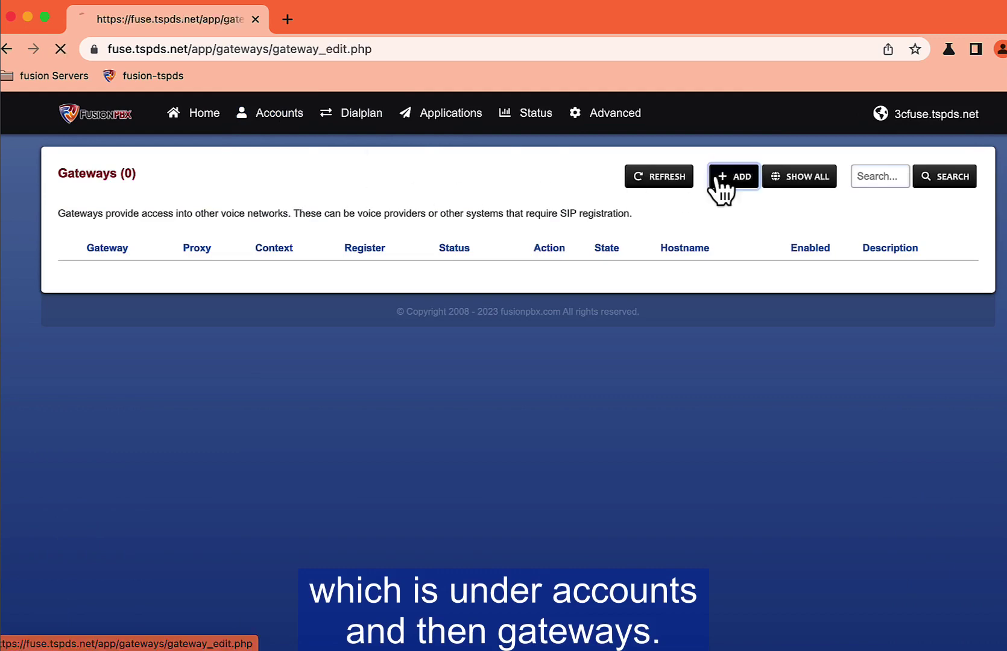
{"action": "left_click", "coordinate": [380, 247]}
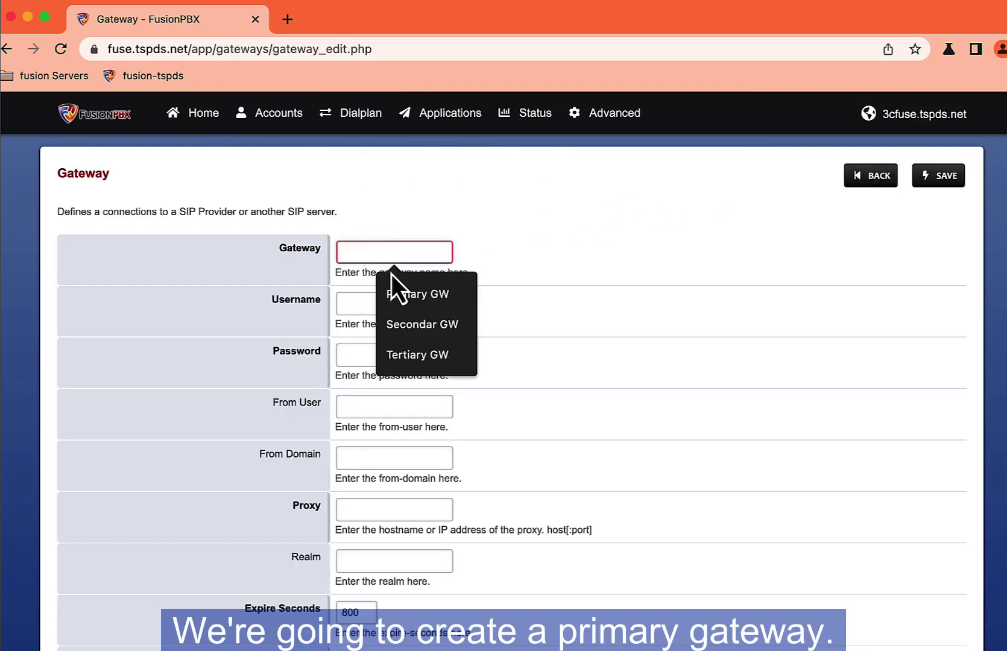
{"action": "left_click", "coordinate": [386, 294]}
{"action": "left_click", "coordinate": [377, 302]}
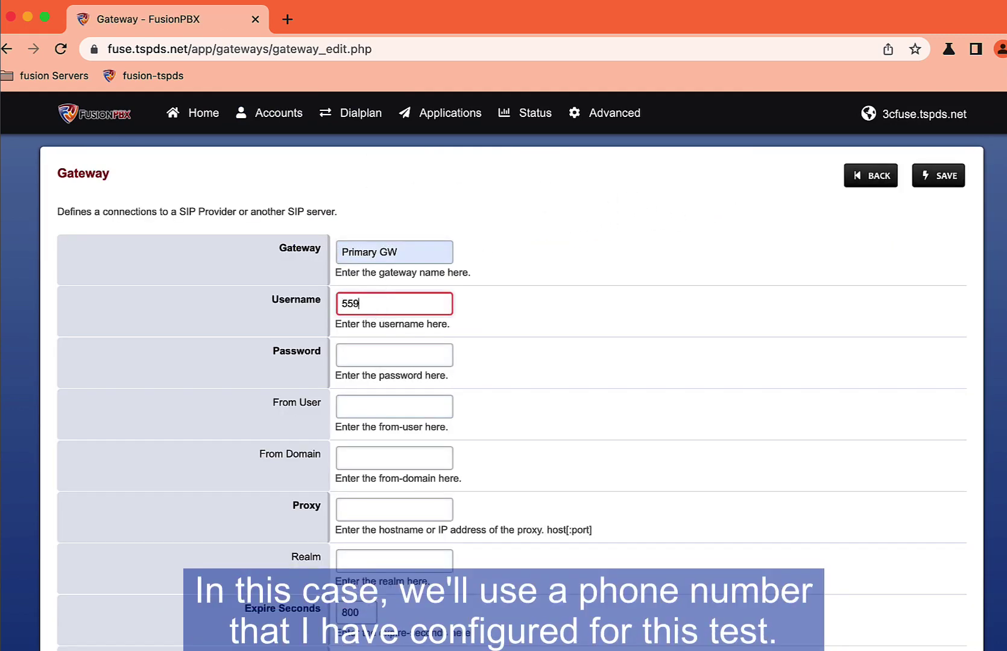
{"action": "key", "text": "Tab"}
{"action": "type", "text": "e"}
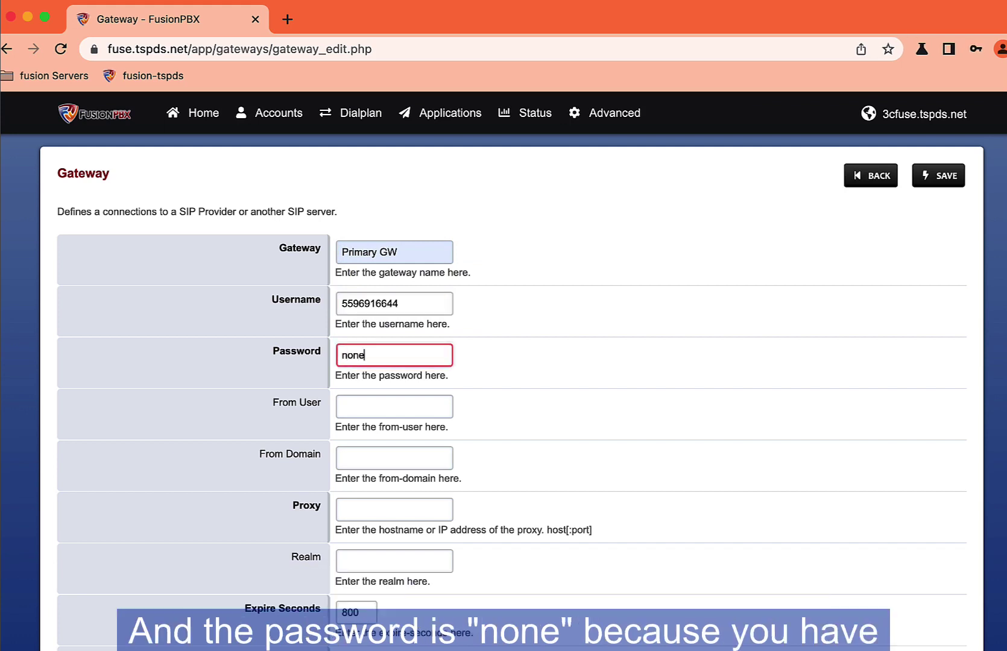
{"action": "key", "text": "Tab"}
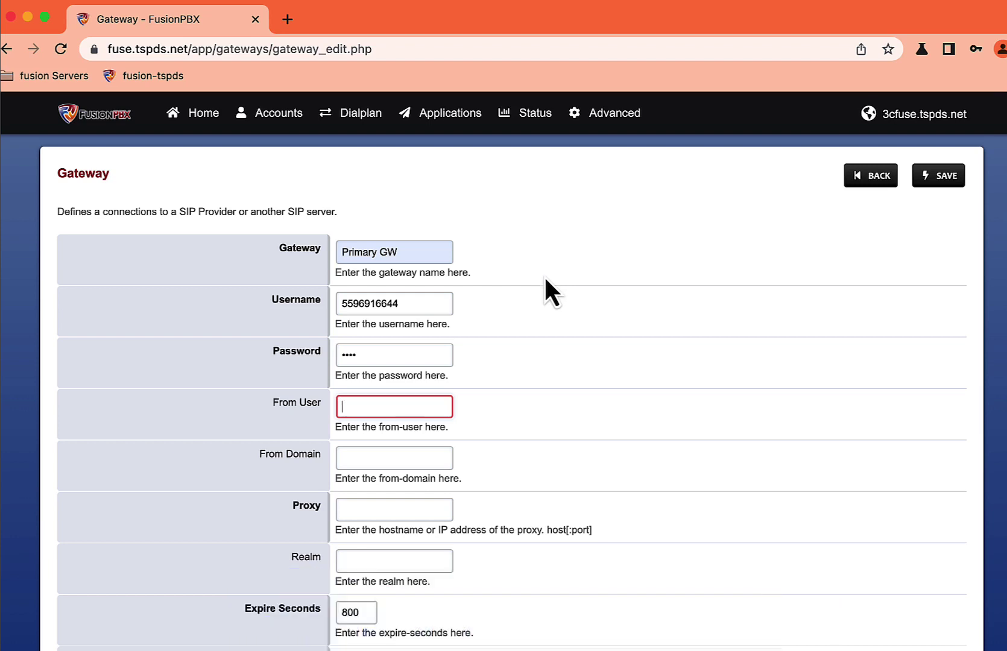
Step: Set proxy and realm to 64.136.174.30 and description to 'primary gateway'
{"action": "left_click", "coordinate": [399, 506]}
{"action": "left_click", "coordinate": [422, 550]}
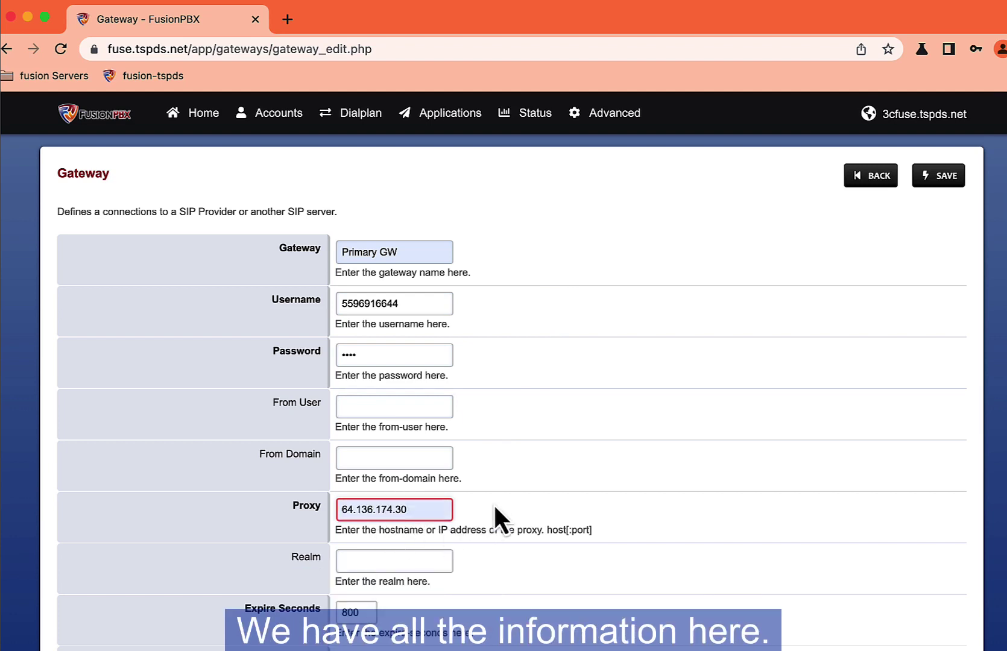
{"action": "scroll", "coordinate": [493, 503], "scroll_direction": "down", "scroll_amount": 3}
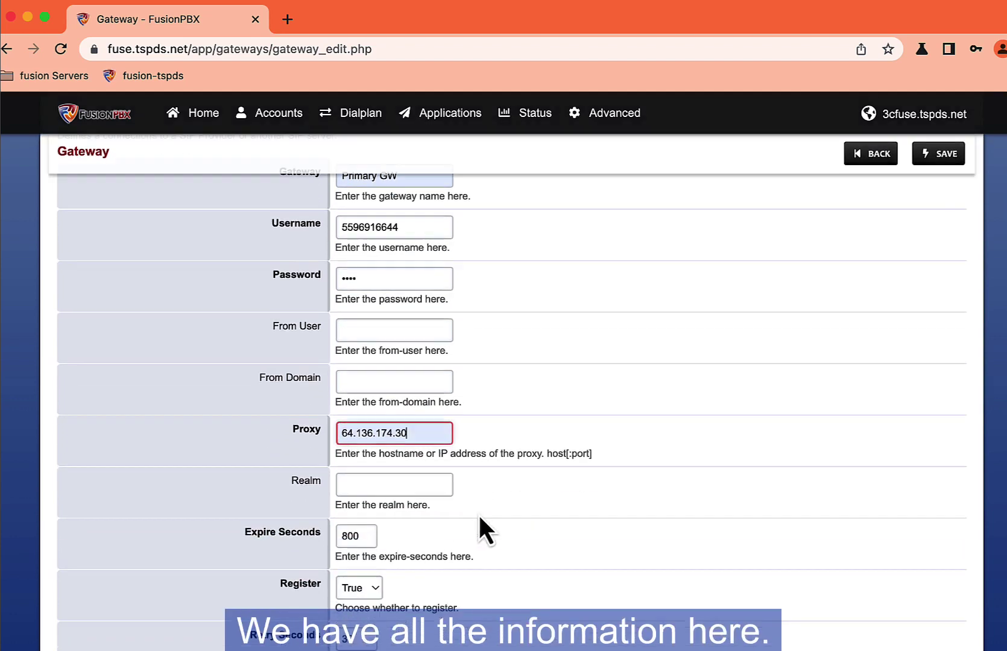
{"action": "left_click", "coordinate": [391, 483]}
{"action": "left_click", "coordinate": [398, 519]}
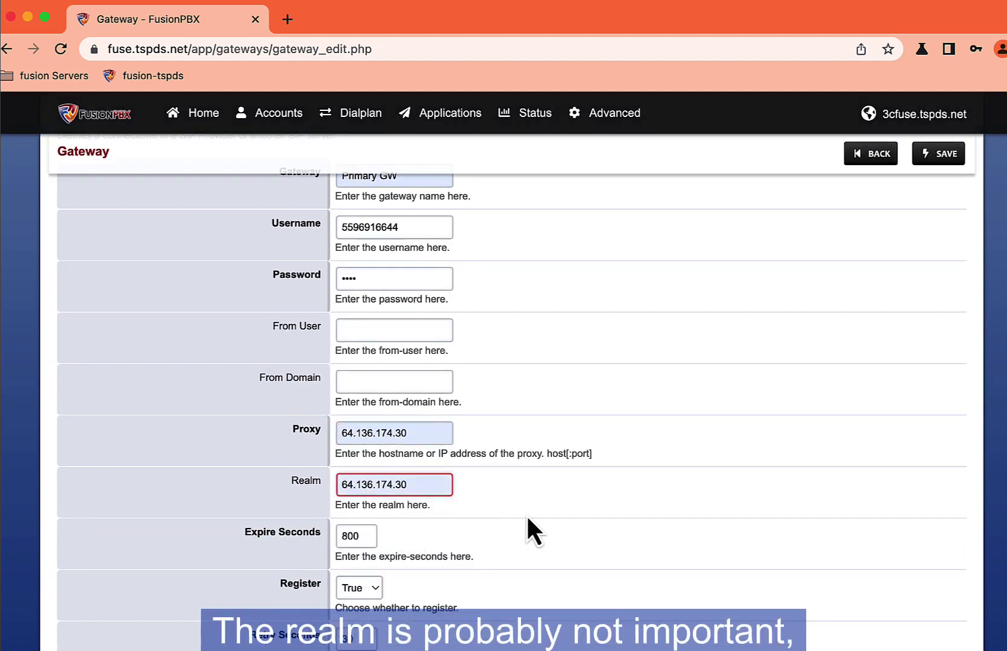
{"action": "scroll", "coordinate": [526, 514], "scroll_direction": "down", "scroll_amount": 10}
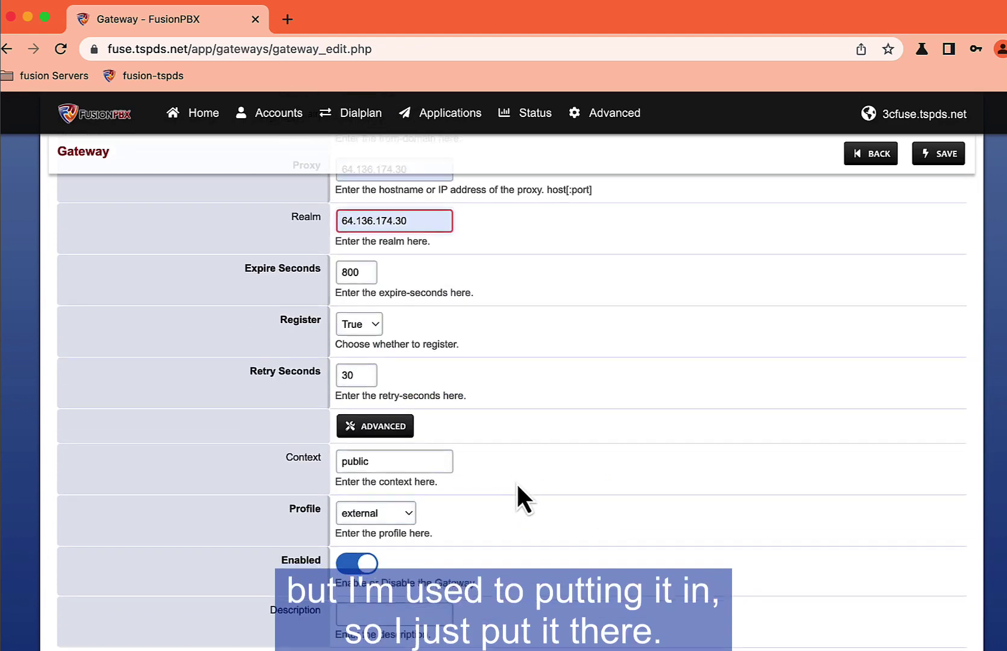
{"action": "scroll", "coordinate": [516, 481], "scroll_direction": "down", "scroll_amount": 4}
{"action": "left_click", "coordinate": [435, 510]}
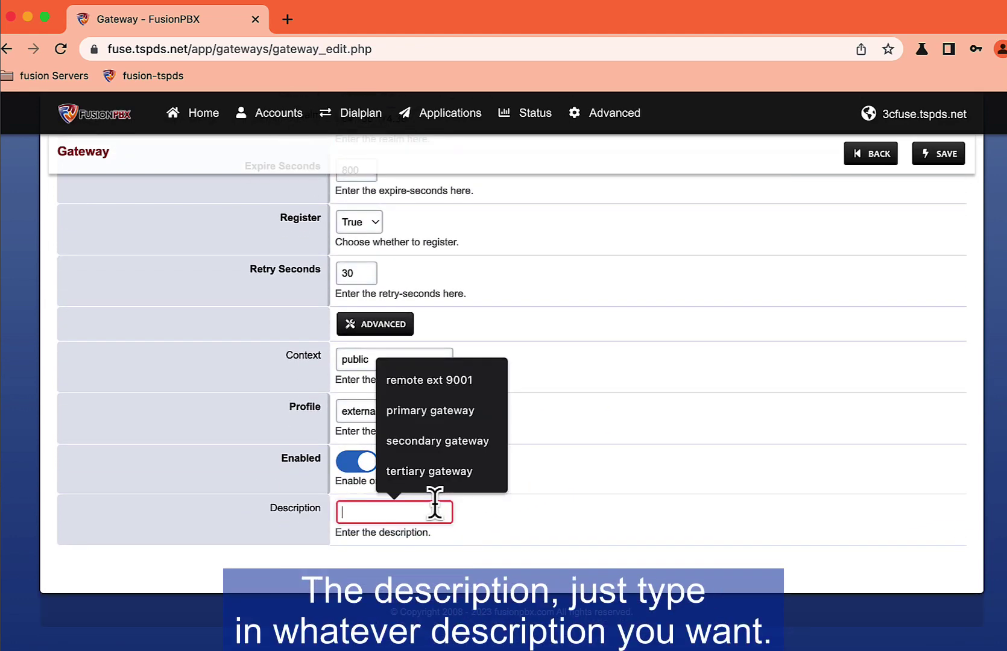
{"action": "left_click", "coordinate": [424, 416]}
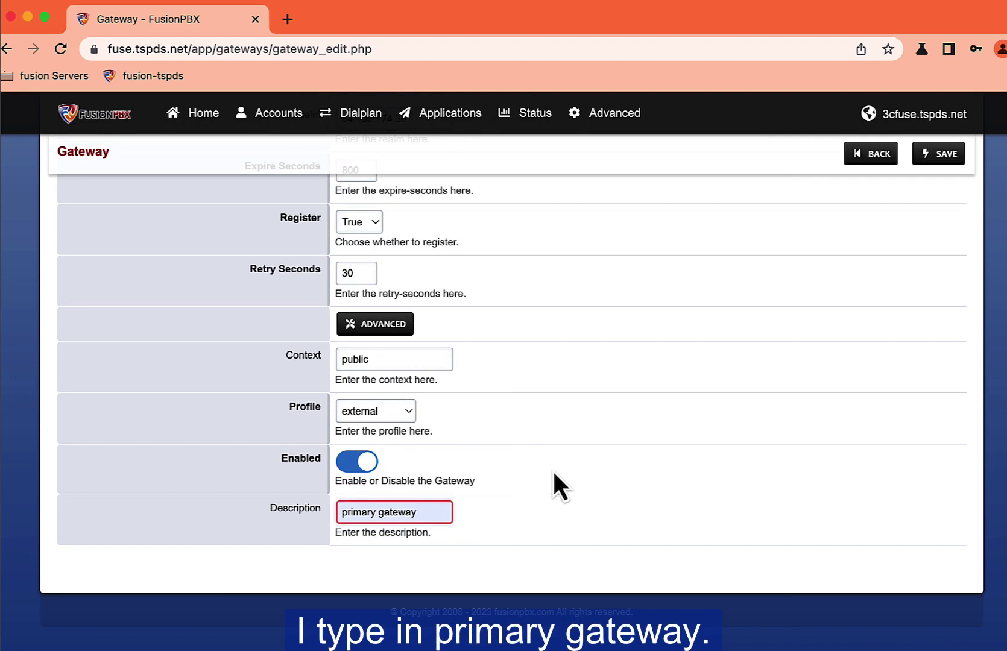
Step: Set Register to False and save the primary gateway
{"action": "scroll", "coordinate": [554, 473], "scroll_direction": "up", "scroll_amount": 8}
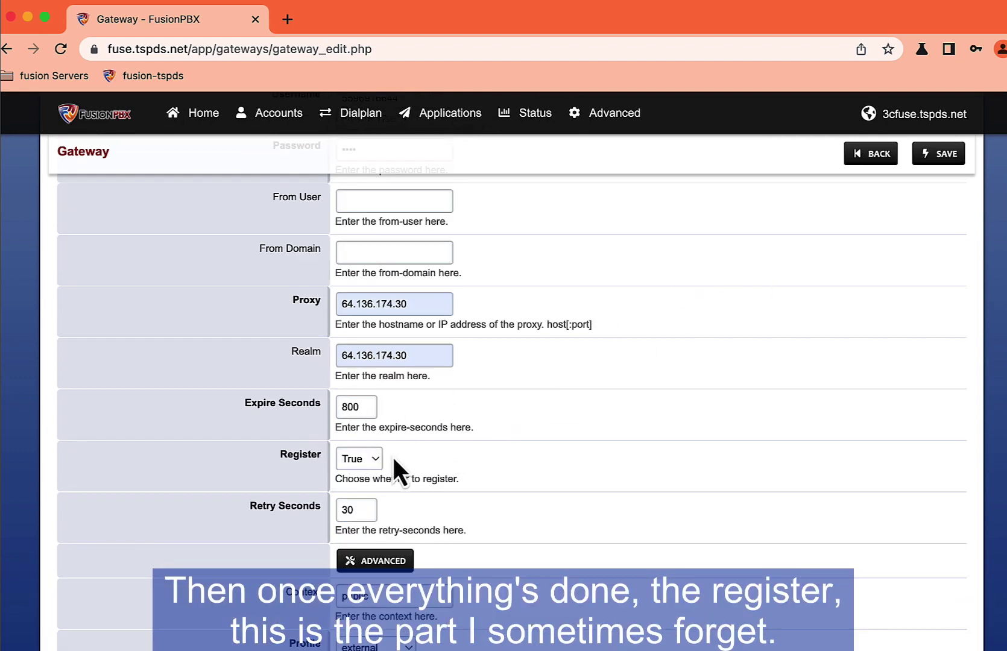
{"action": "left_click", "coordinate": [361, 459]}
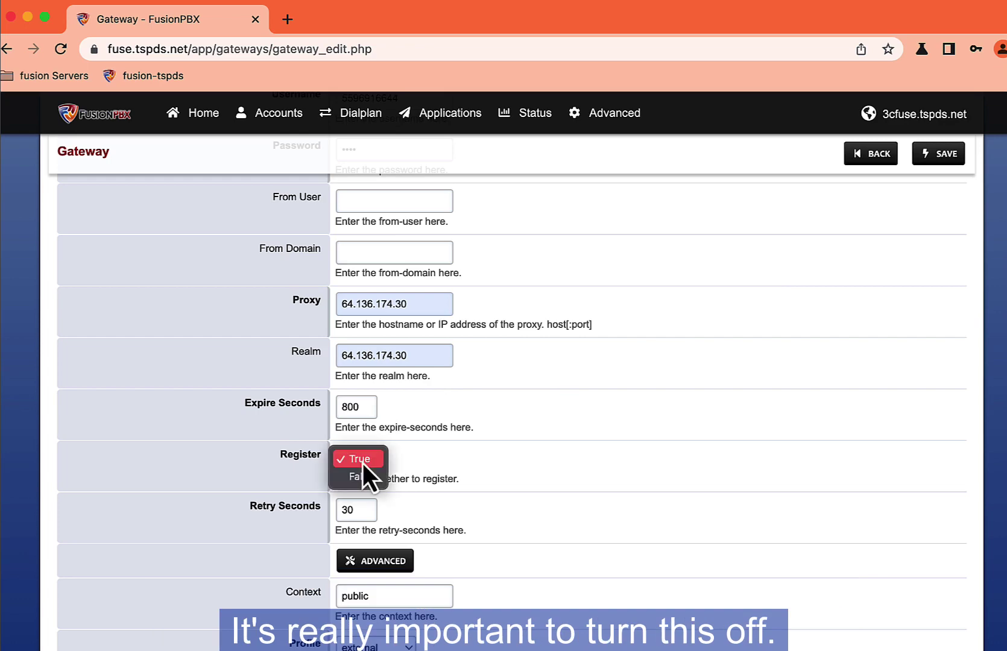
{"action": "left_click", "coordinate": [363, 478]}
{"action": "scroll", "coordinate": [499, 478], "scroll_direction": "up", "scroll_amount": 5}
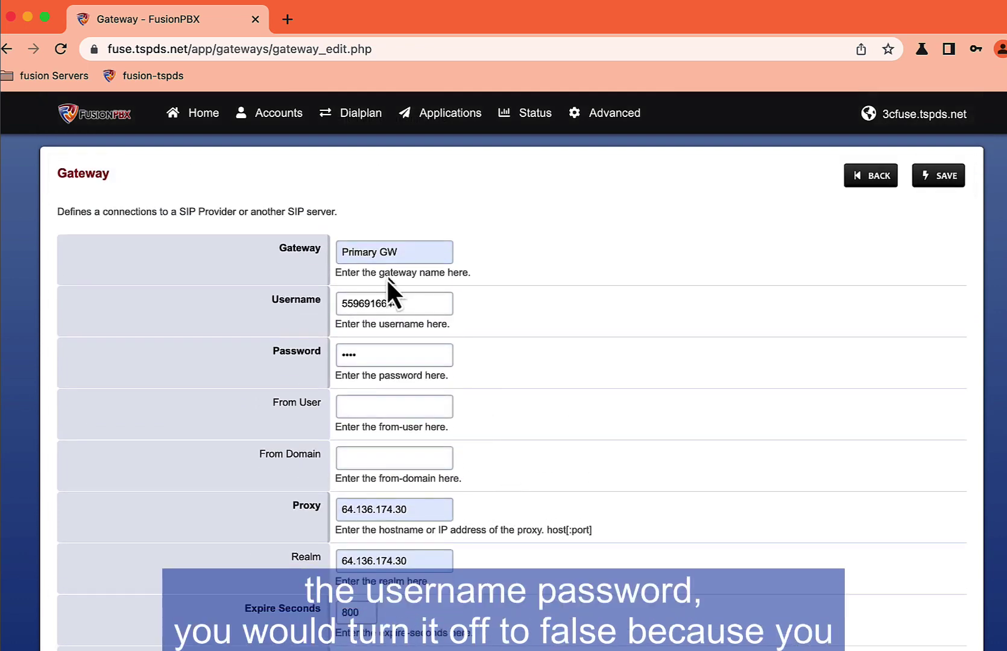
{"action": "scroll", "coordinate": [514, 380], "scroll_direction": "down", "scroll_amount": 6}
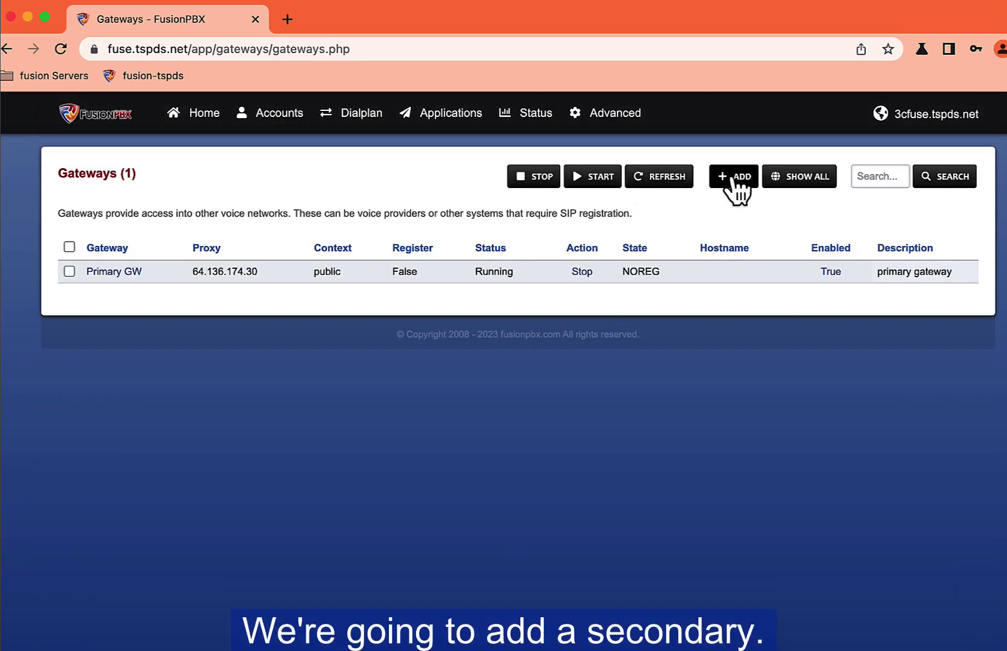
{"action": "left_click", "coordinate": [733, 177]}
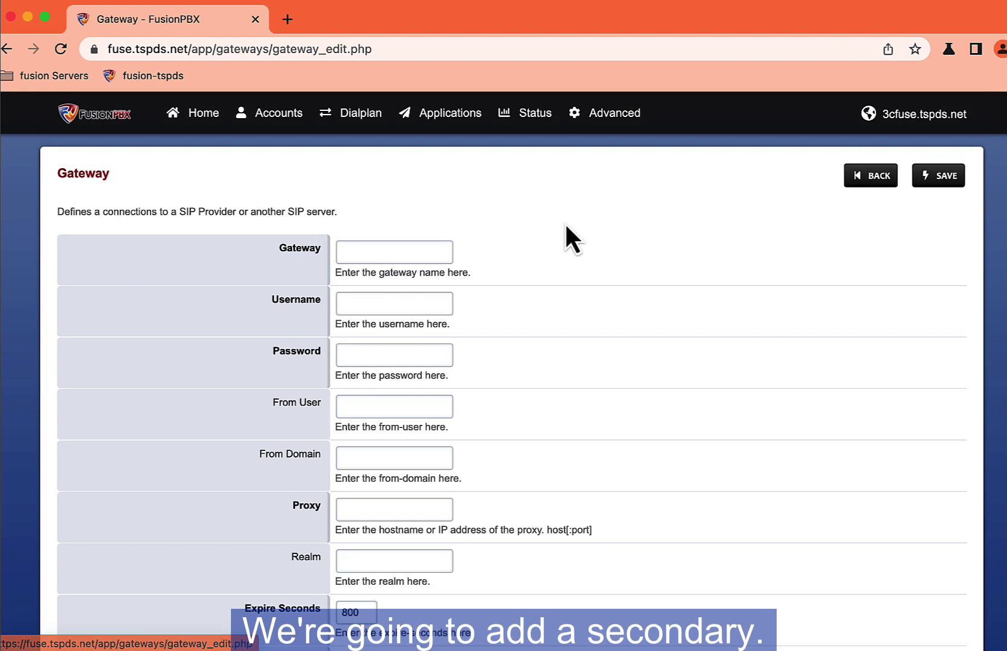
Step: Name the new gateway Secondar GW and enter its account username and password
{"action": "left_click", "coordinate": [392, 261]}
{"action": "left_click", "coordinate": [399, 319]}
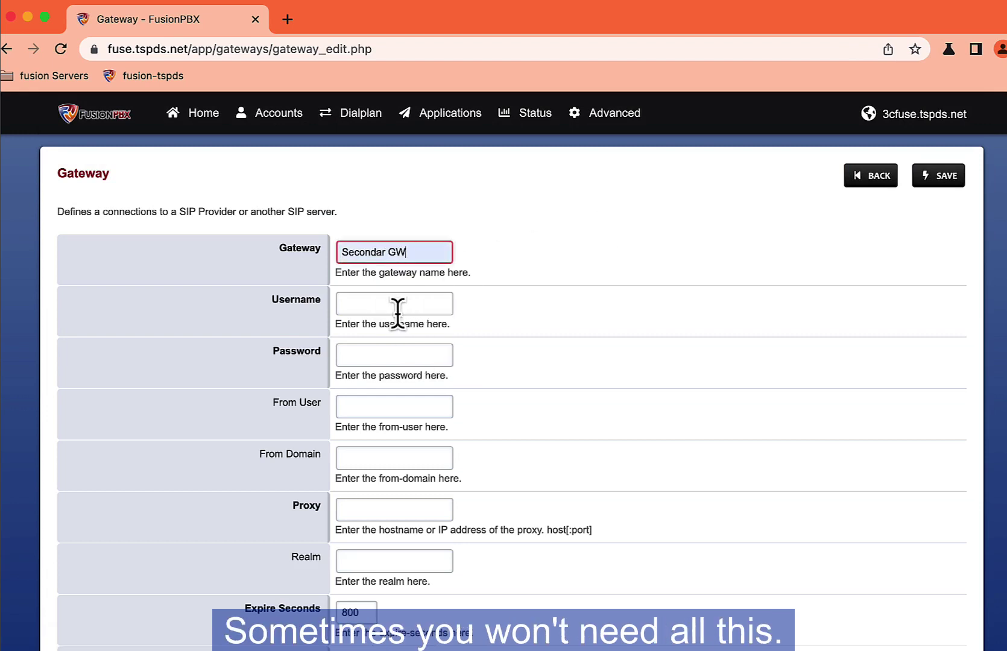
{"action": "left_click", "coordinate": [392, 305]}
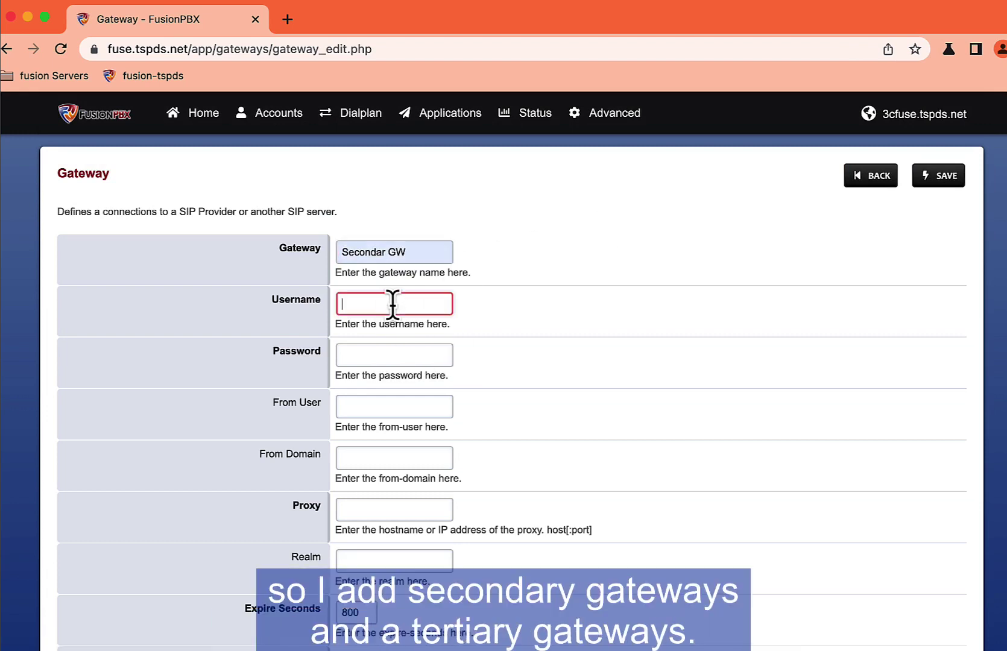
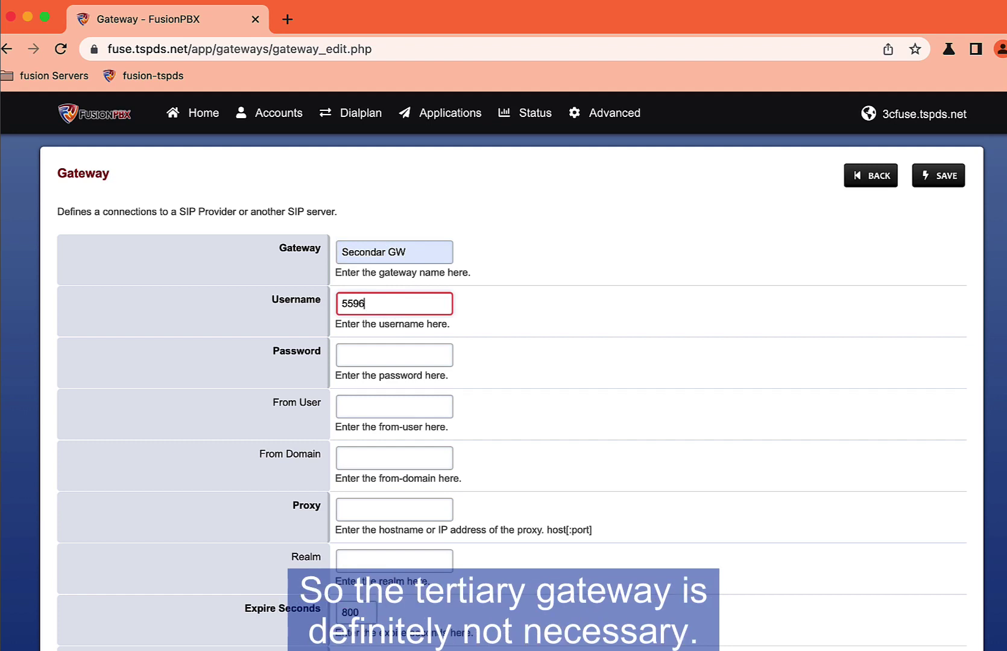
{"action": "key", "text": "Tab"}
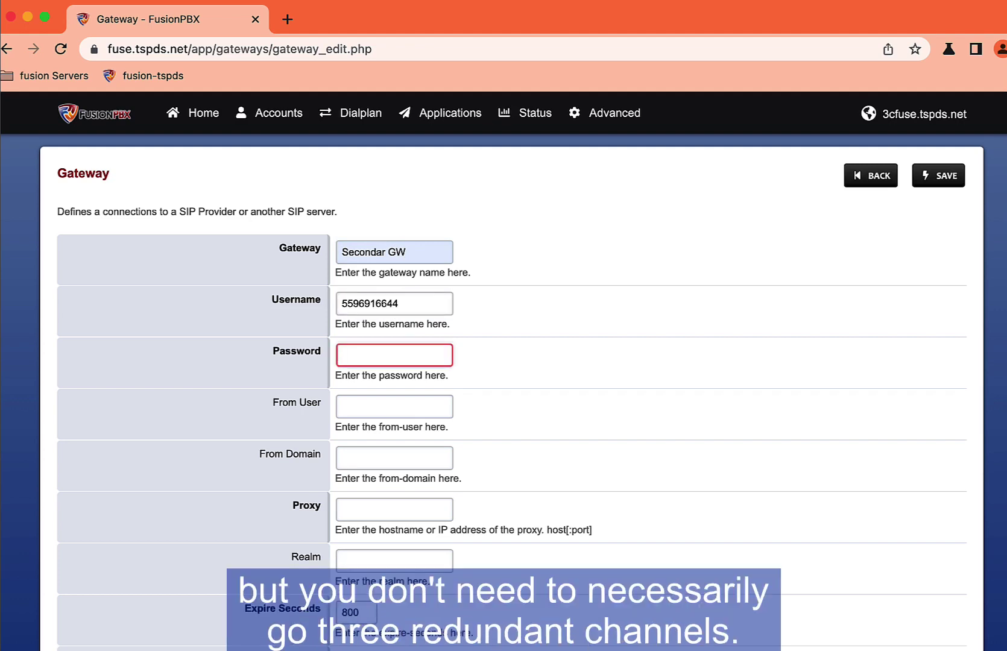
{"action": "key", "text": "Tab"}
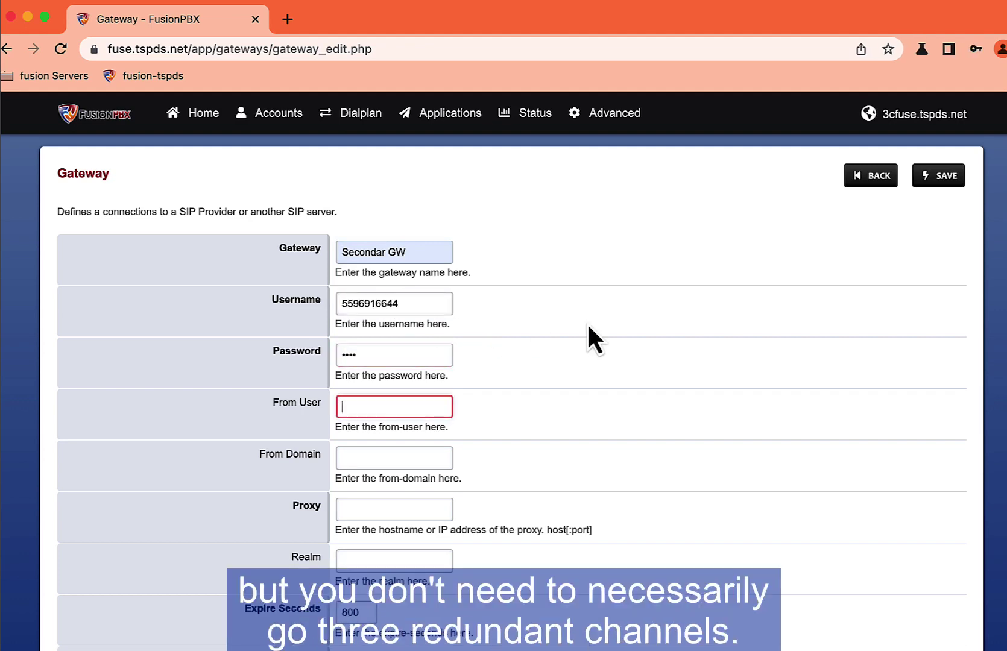
Step: Set Register to False, fill the description from autofill, and save the gateway
{"action": "scroll", "coordinate": [587, 331], "scroll_direction": "down", "scroll_amount": 3}
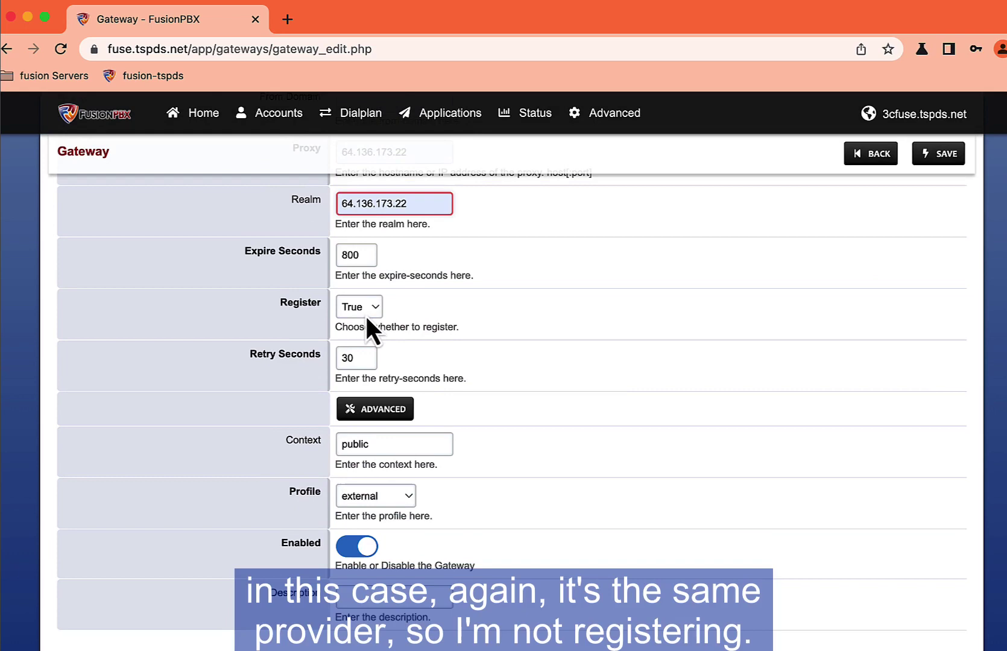
{"action": "left_click", "coordinate": [365, 315]}
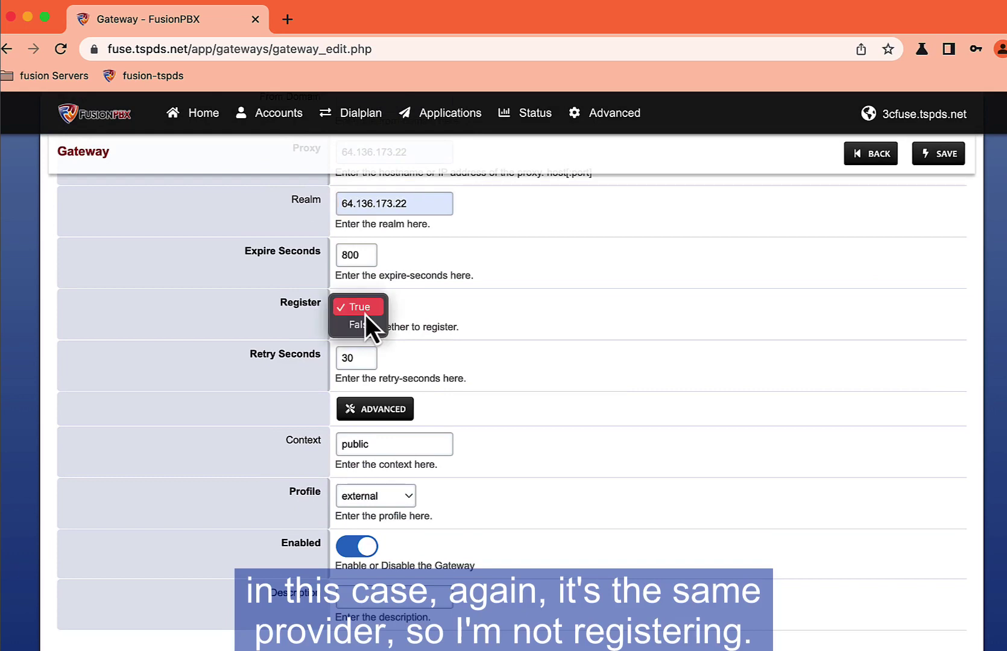
{"action": "left_click", "coordinate": [365, 323]}
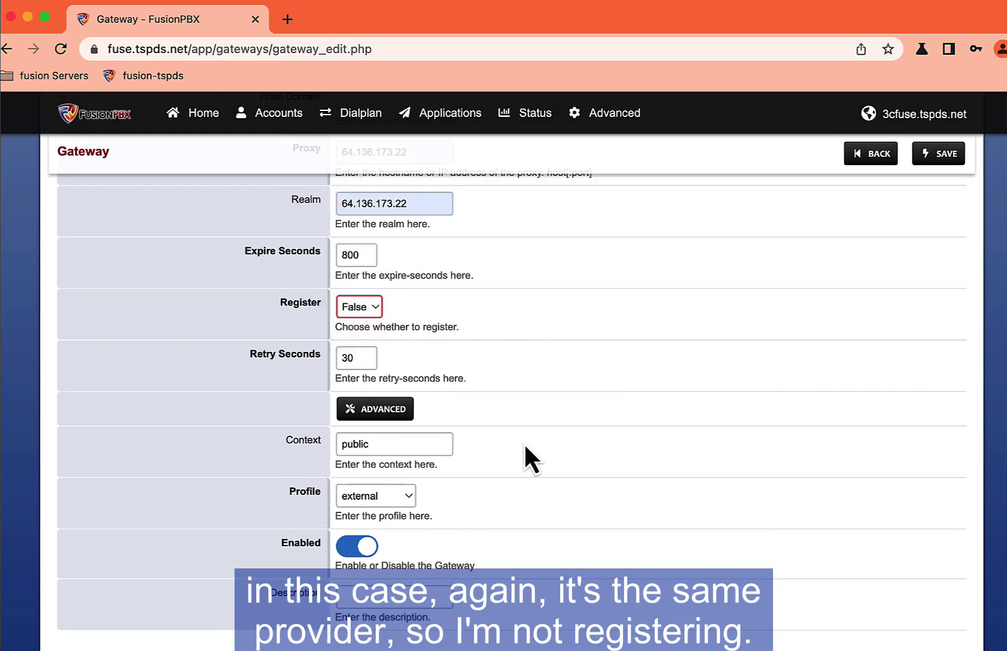
{"action": "left_click", "coordinate": [418, 597]}
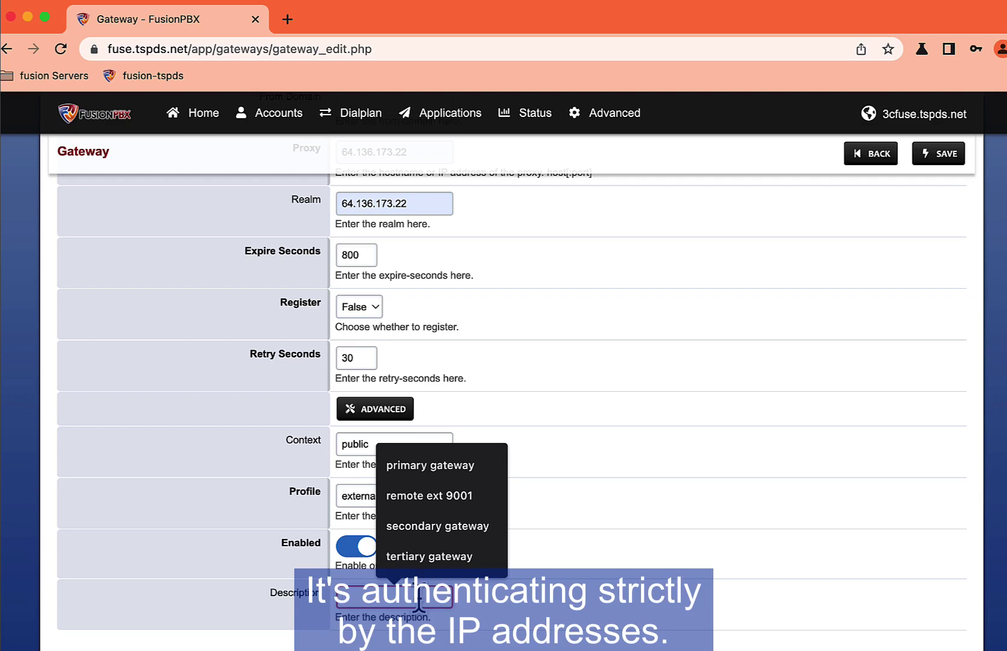
{"action": "type", "text": "t"}
{"action": "left_click", "coordinate": [429, 556]}
{"action": "left_click", "coordinate": [938, 153]}
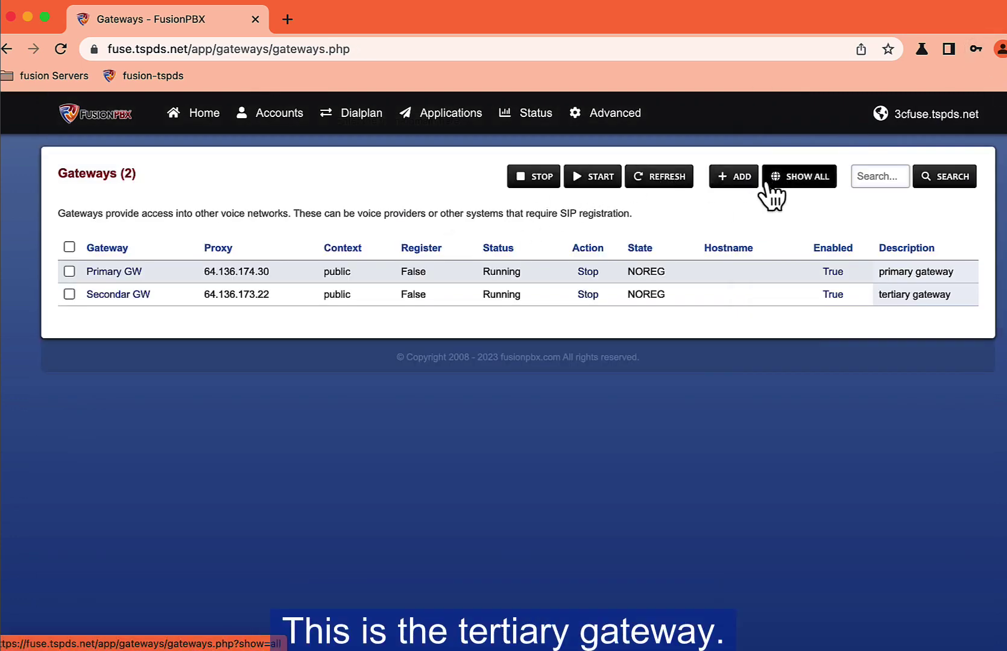
Step: Save Tertiary GW with proxy 209.166.128.200 and Register False, dismissing Chrome's password prompt
{"action": "left_click", "coordinate": [737, 180]}
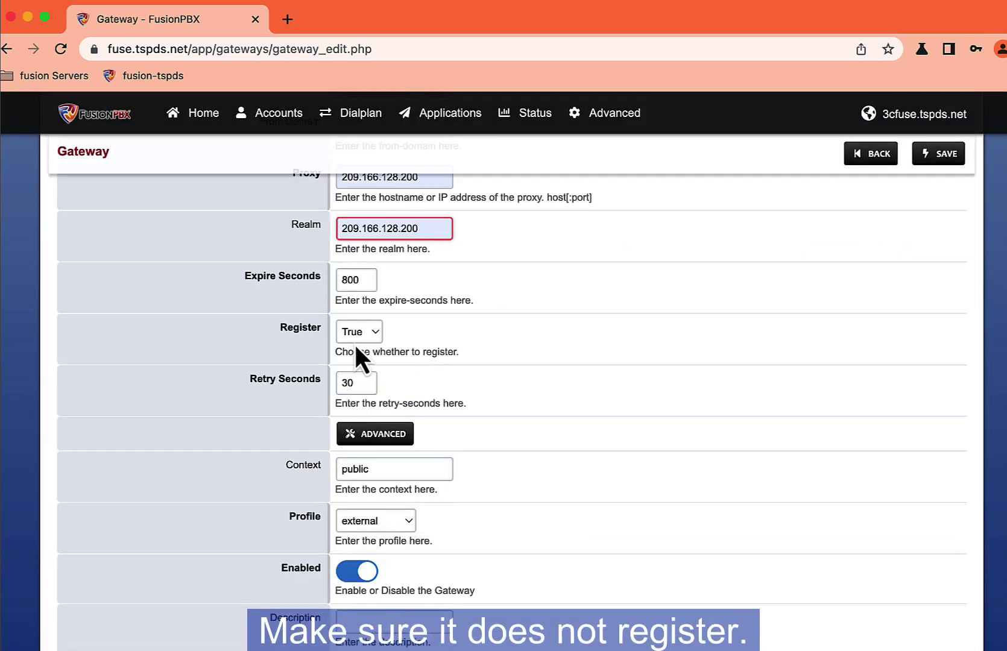
{"action": "left_click", "coordinate": [357, 342]}
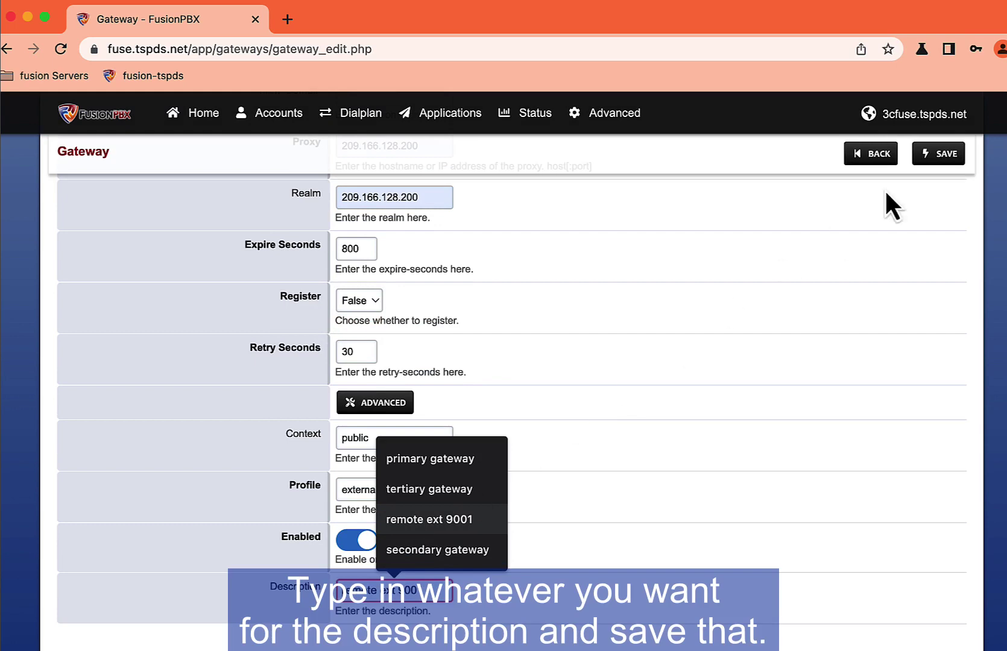
{"action": "left_click", "coordinate": [938, 156]}
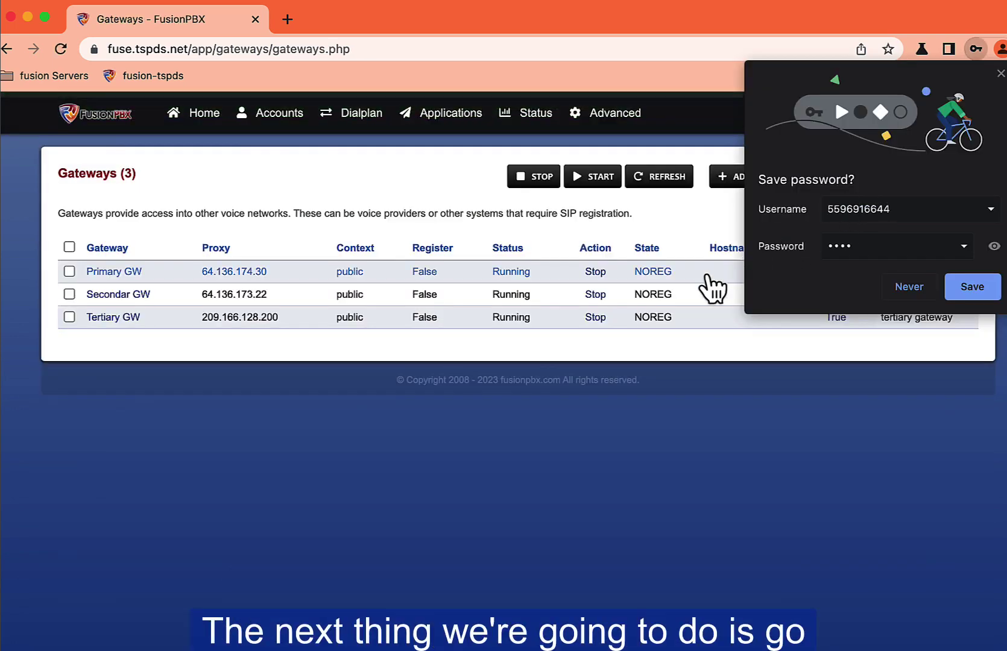
{"action": "left_click", "coordinate": [1001, 74]}
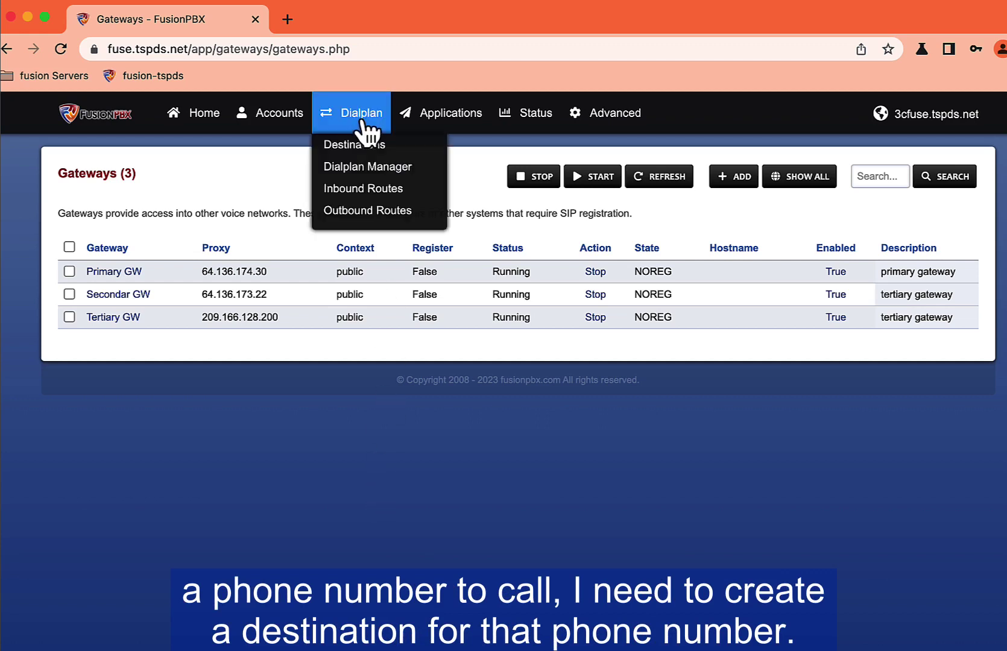
Step: Upload ivr-generic_greeting.wav as a new recording under Applications > Recordings
{"action": "mouse_move", "coordinate": [435, 130]}
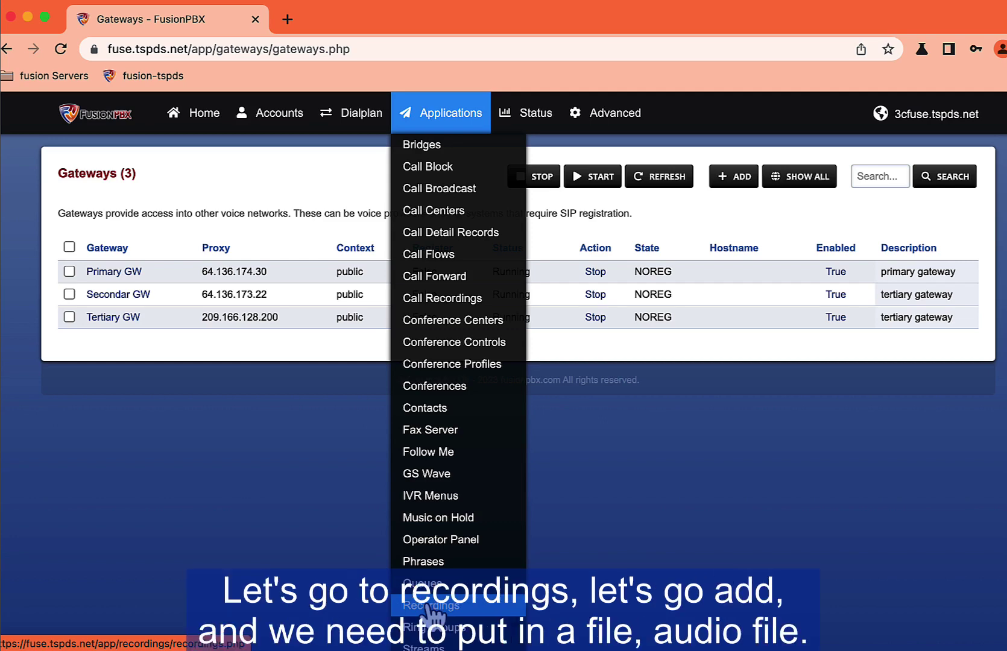
{"action": "left_click", "coordinate": [433, 614]}
{"action": "left_click", "coordinate": [739, 184]}
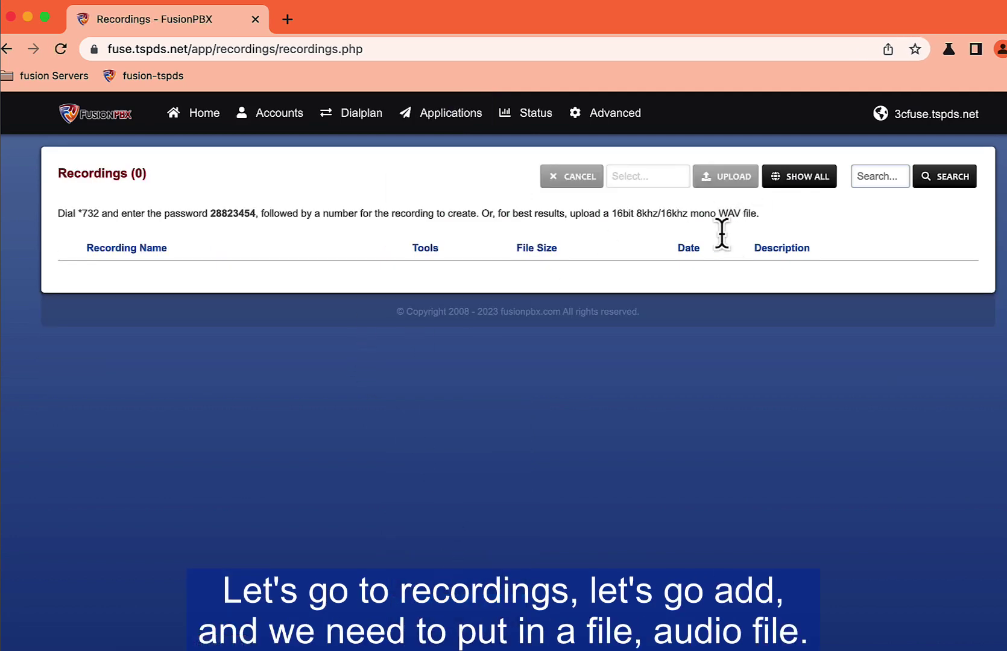
{"action": "left_click", "coordinate": [682, 178]}
{"action": "double_click", "coordinate": [622, 240]}
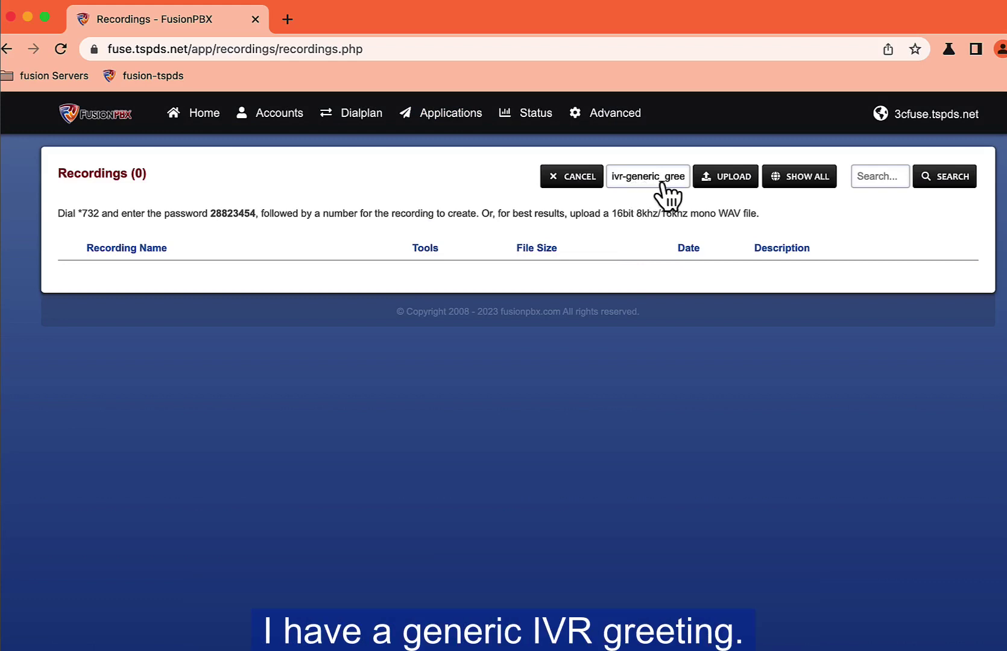
{"action": "left_click", "coordinate": [735, 191]}
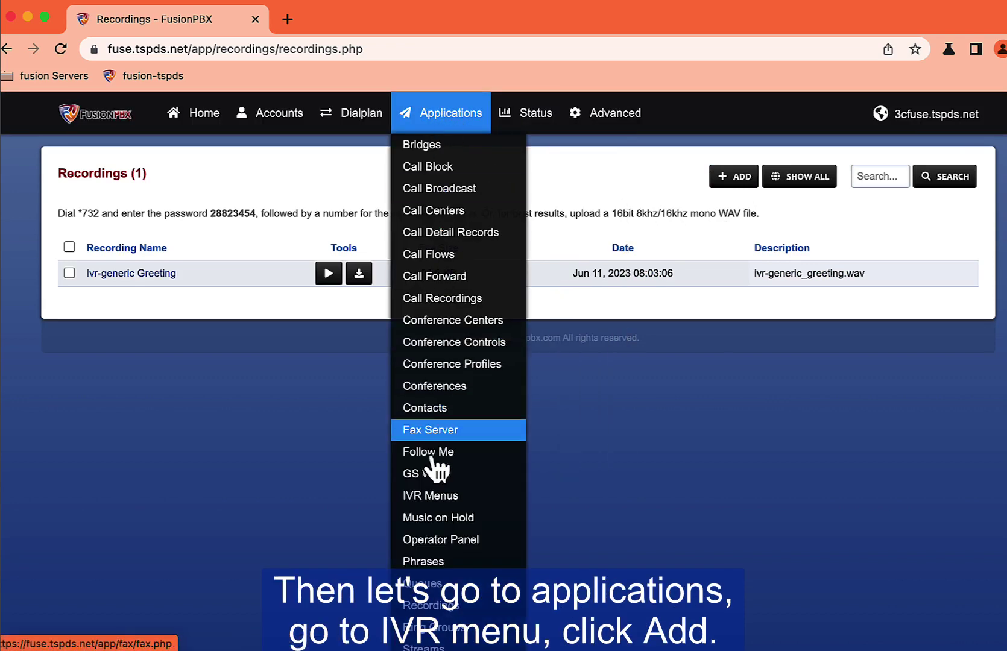
Step: Start a new IVR menu named Generic IVR with extension 8000
{"action": "left_click", "coordinate": [430, 498]}
{"action": "left_click", "coordinate": [734, 177]}
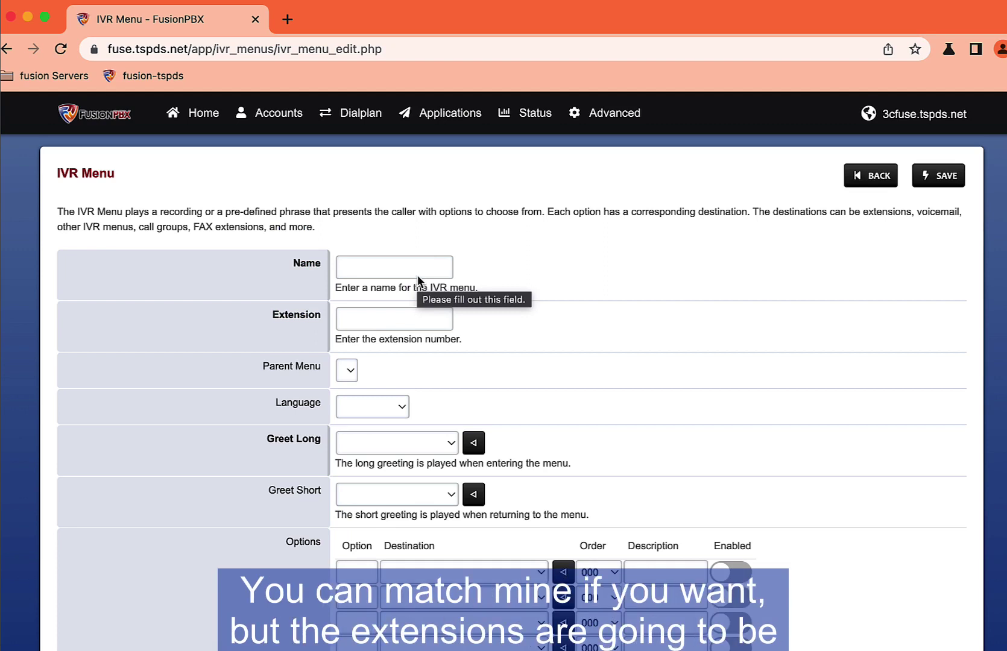
{"action": "left_click", "coordinate": [412, 272]}
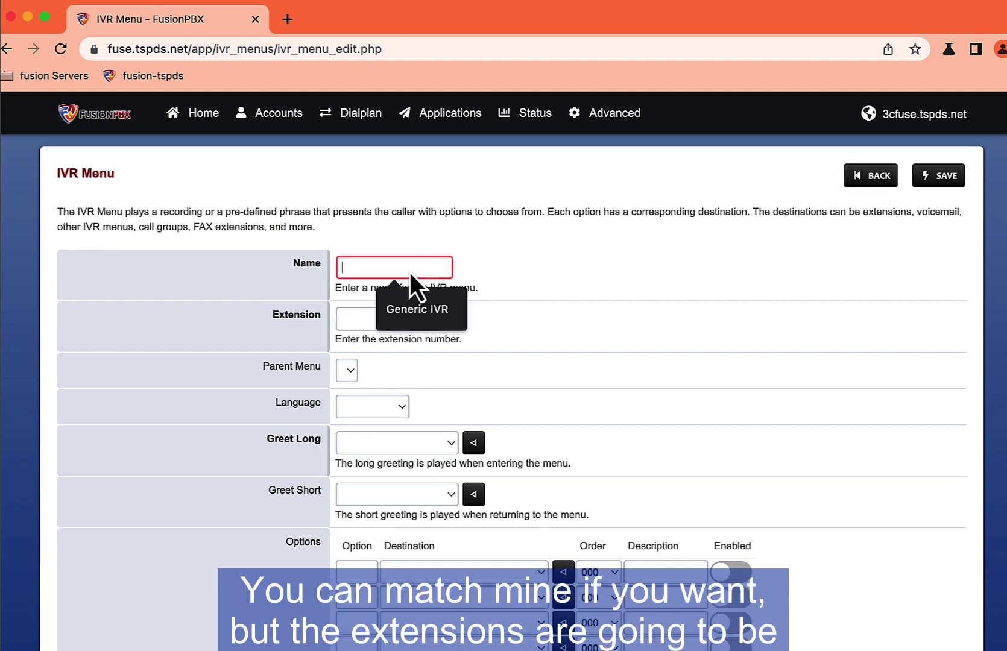
{"action": "left_click", "coordinate": [422, 311]}
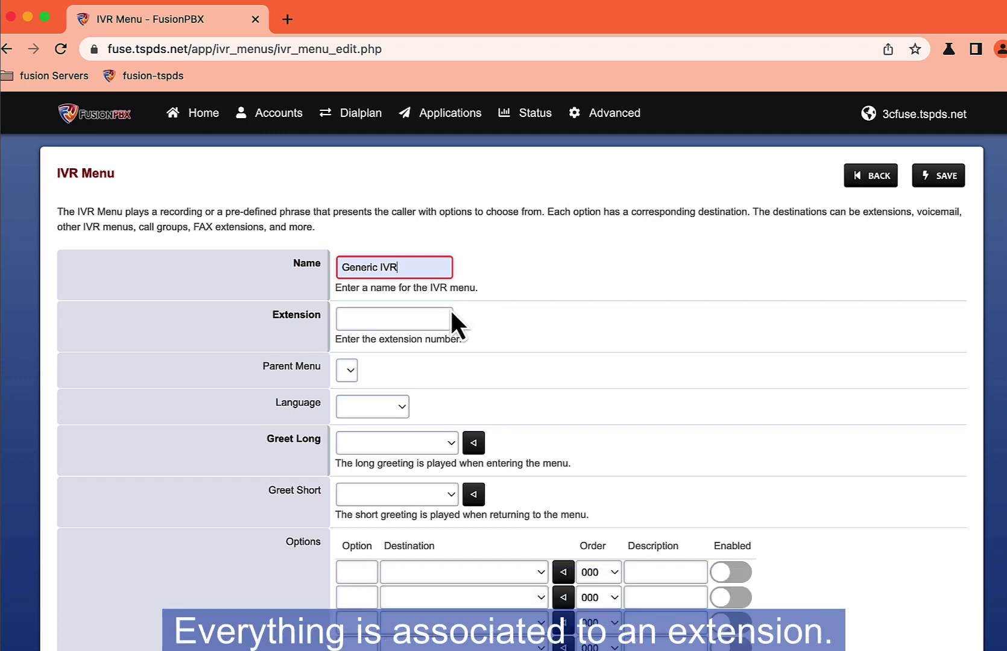
{"action": "left_click", "coordinate": [423, 328]}
{"action": "left_click", "coordinate": [423, 362]}
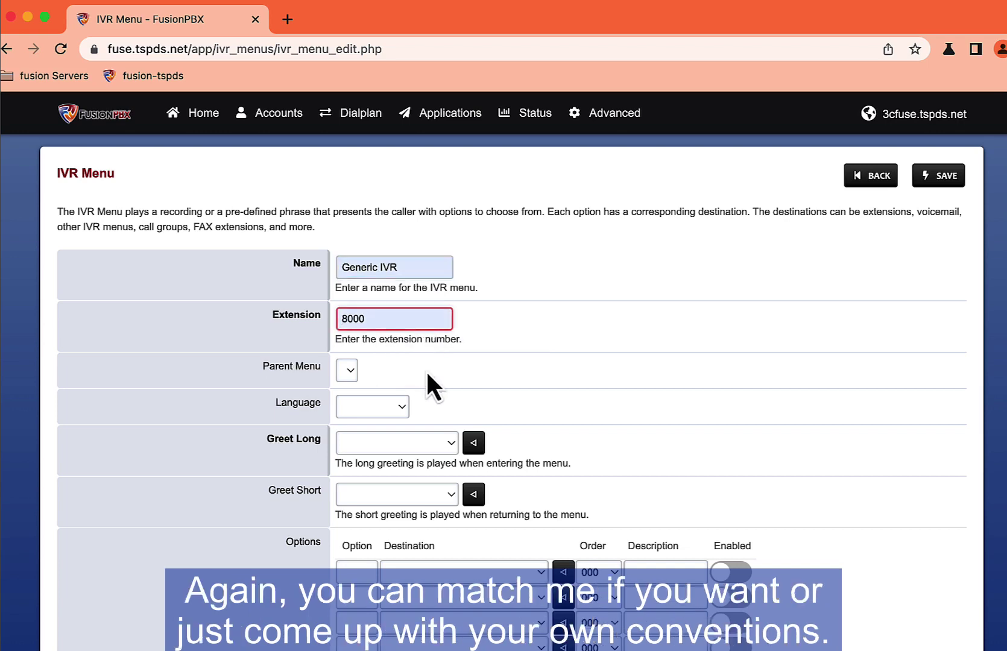
Step: Set the IVR language to en-us callie and the long greeting to Ivr-generic Greeting
{"action": "scroll", "coordinate": [426, 370], "scroll_direction": "down", "scroll_amount": 2}
{"action": "left_click", "coordinate": [399, 361]}
{"action": "left_click", "coordinate": [376, 382]}
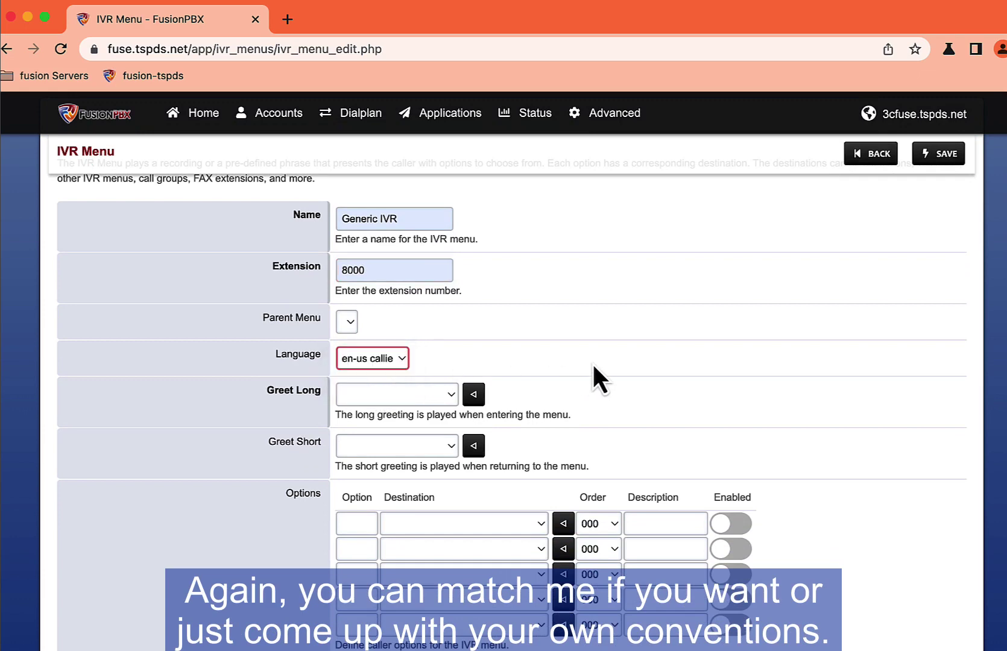
{"action": "scroll", "coordinate": [590, 371], "scroll_direction": "down", "scroll_amount": 2}
{"action": "left_click", "coordinate": [392, 280]}
{"action": "left_click", "coordinate": [402, 295]}
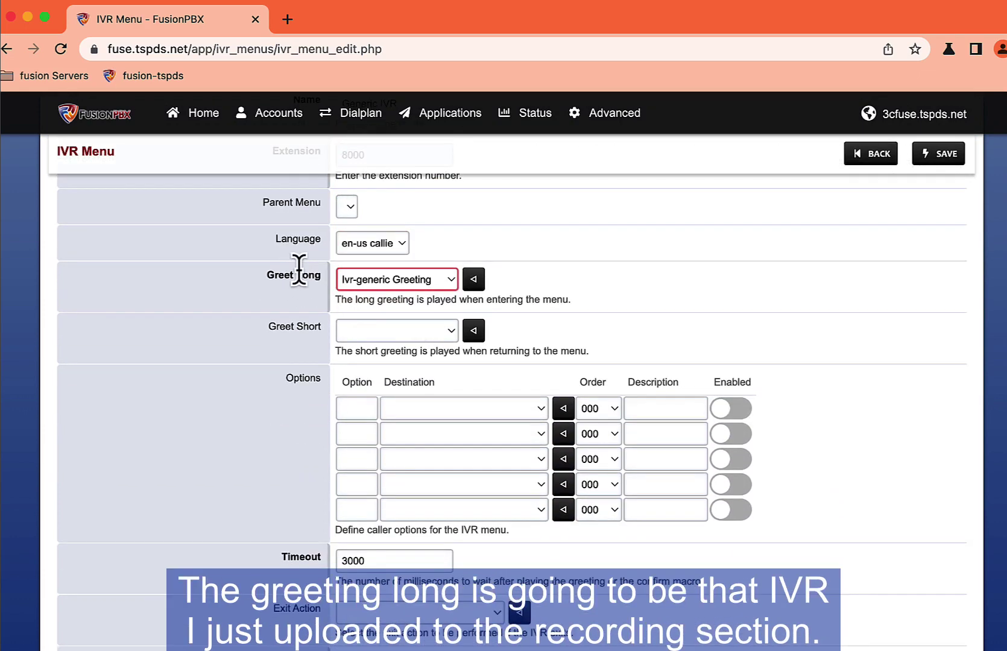
{"action": "left_click", "coordinate": [382, 288]}
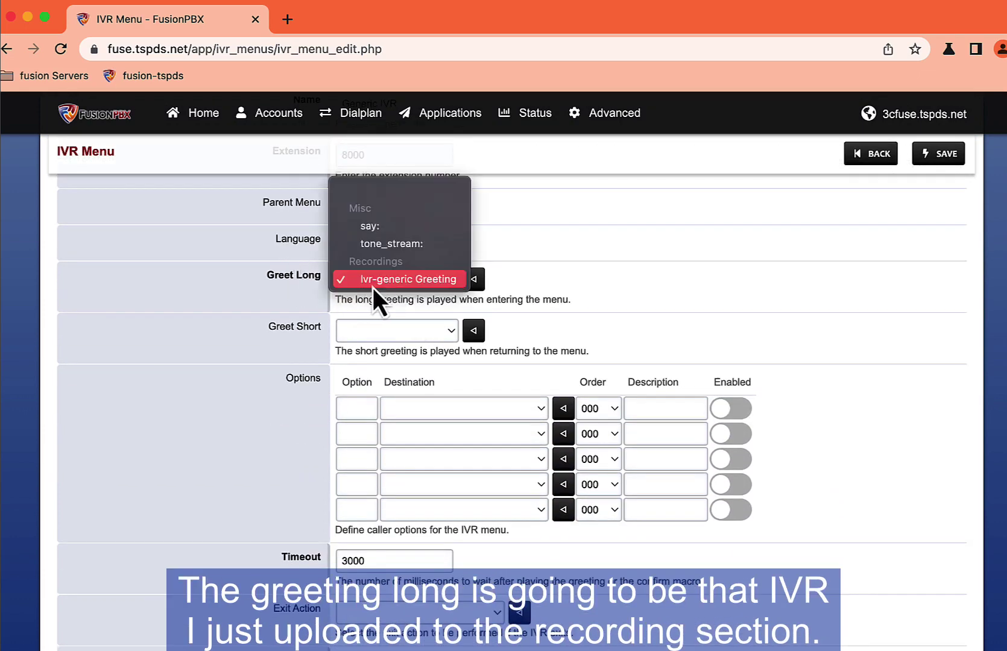
{"action": "left_click", "coordinate": [411, 286]}
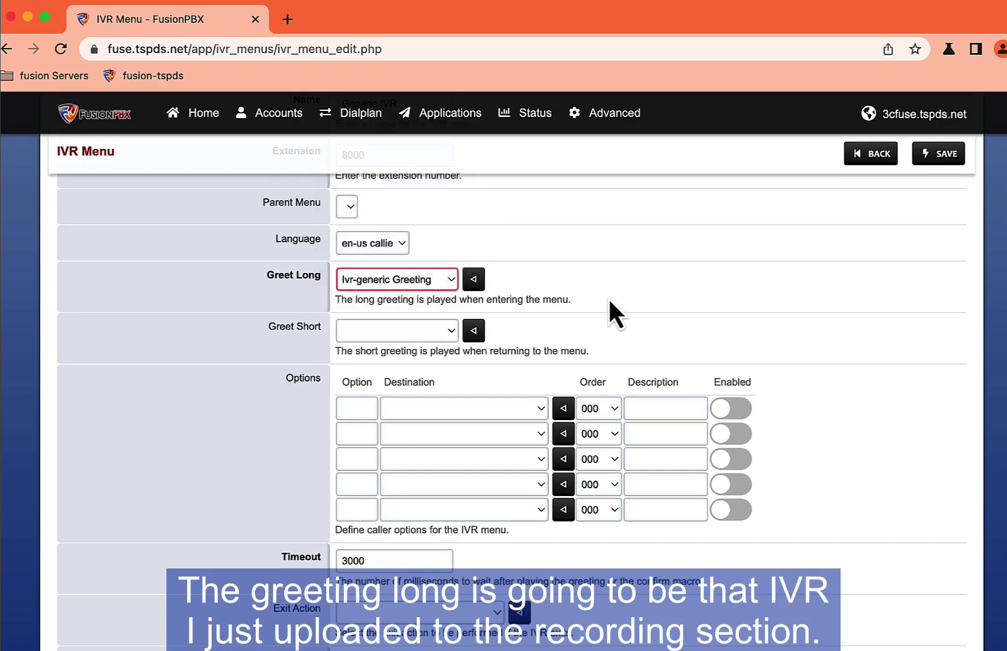
Step: Set the IVR exit action to Hangup and enable direct dialing of extensions
{"action": "scroll", "coordinate": [260, 374], "scroll_direction": "down", "scroll_amount": 2}
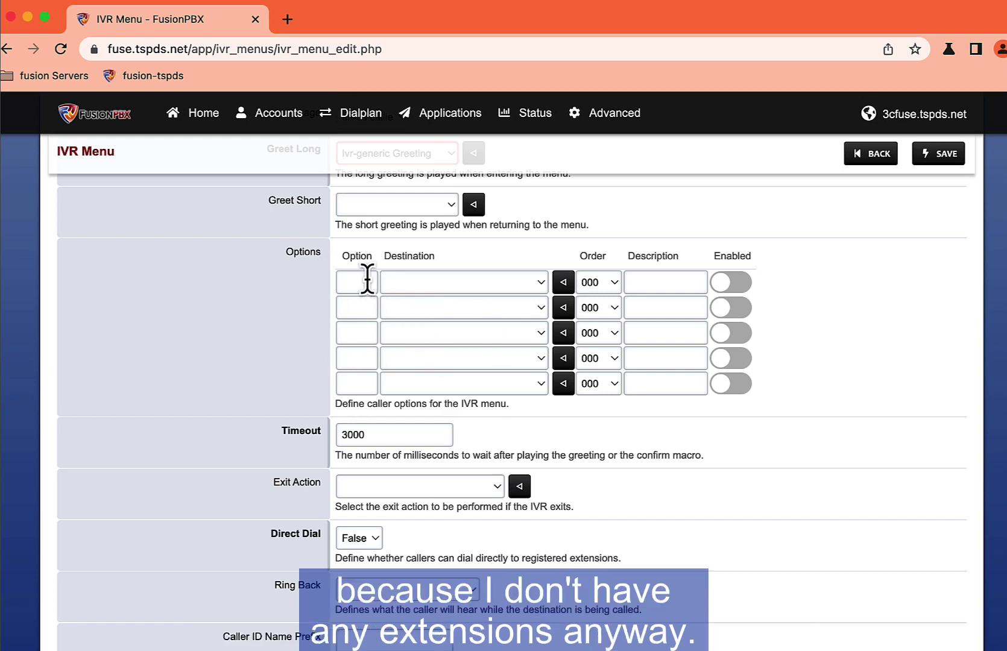
{"action": "left_click", "coordinate": [423, 356]}
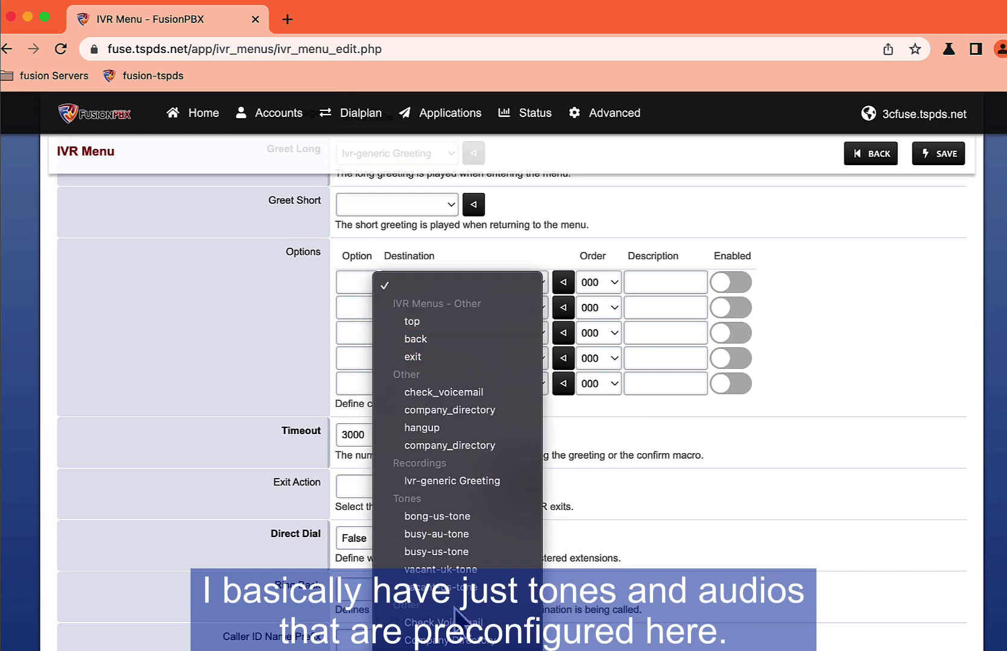
{"action": "left_click", "coordinate": [742, 387]}
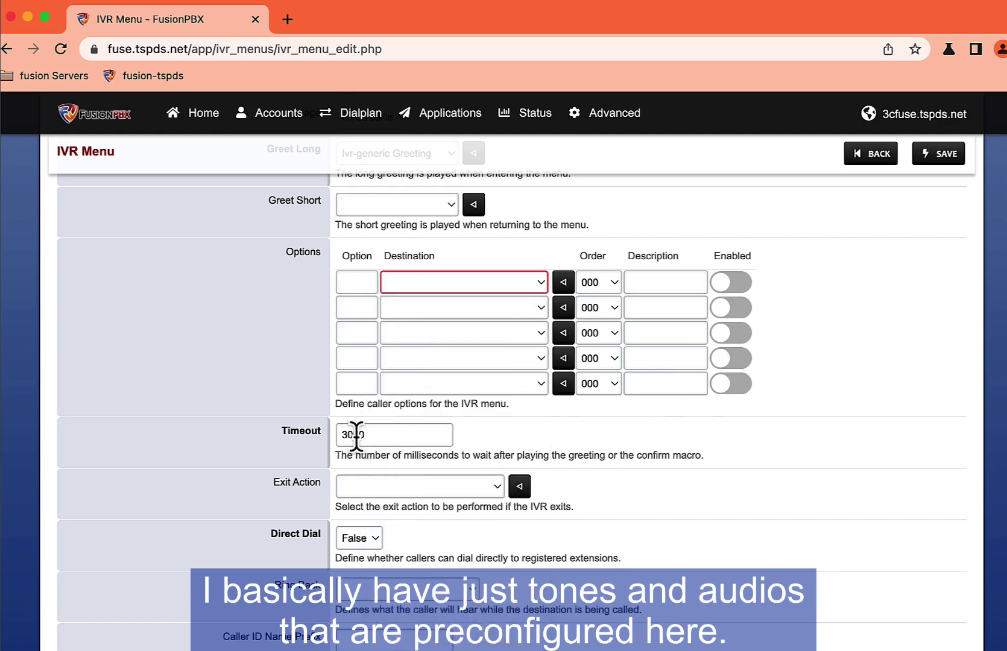
{"action": "left_click", "coordinate": [374, 486]}
{"action": "key", "text": "h"}
{"action": "key", "text": "Return"}
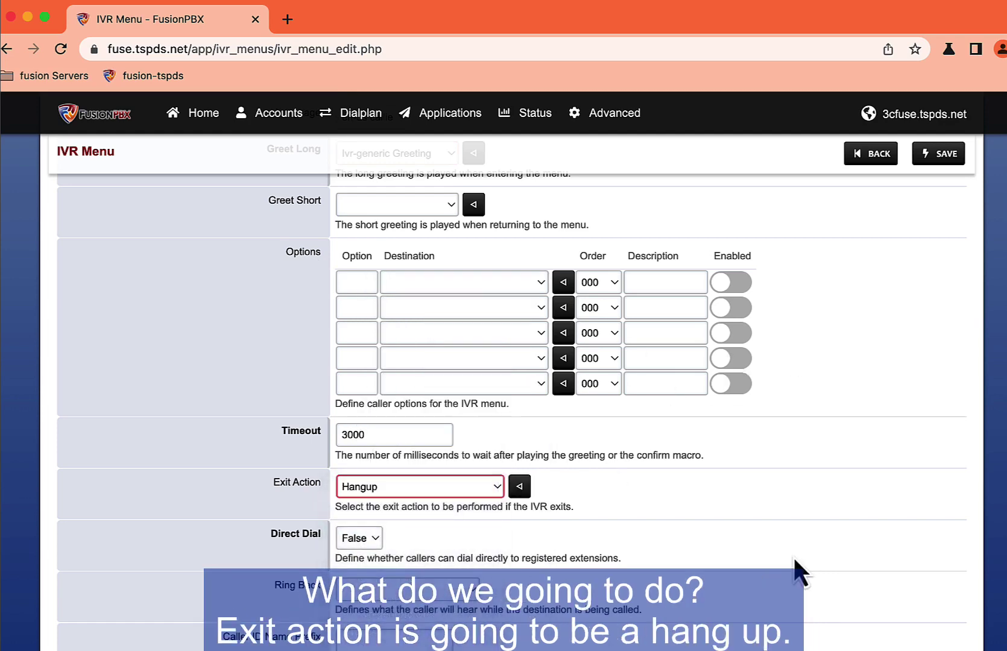
{"action": "left_click", "coordinate": [360, 538]}
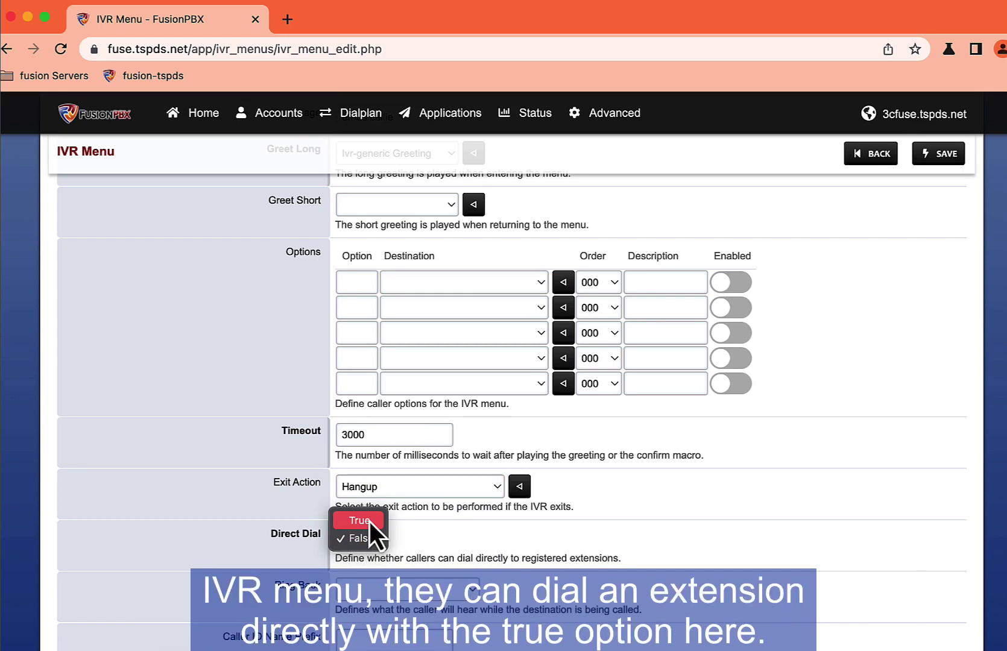
{"action": "left_click", "coordinate": [369, 521]}
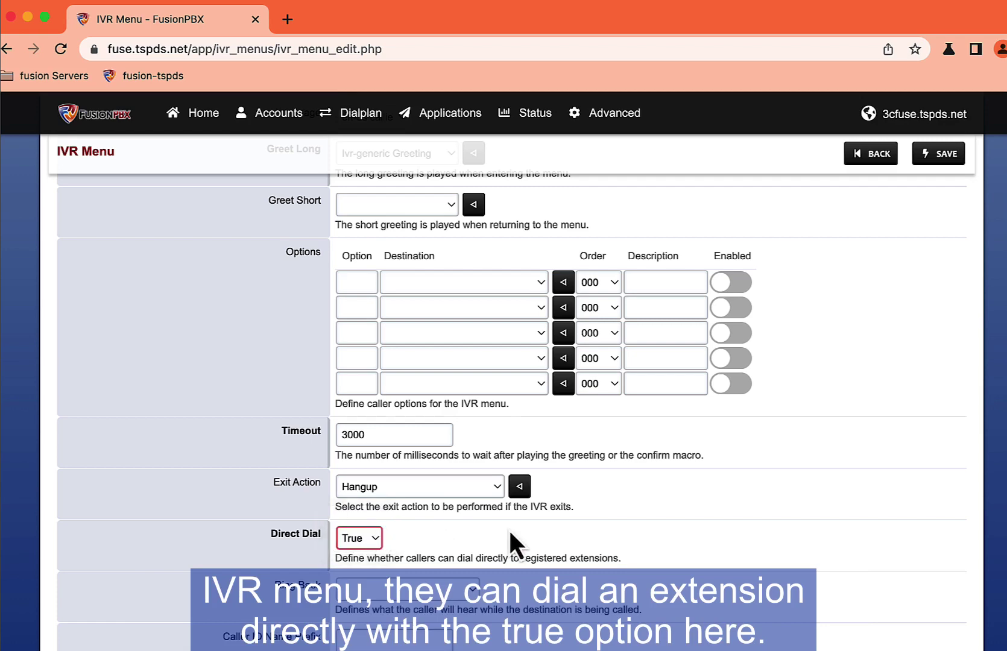
Step: Describe the menu as 'generic ivr menu', check the domain context, and save it
{"action": "scroll", "coordinate": [402, 357], "scroll_direction": "down", "scroll_amount": 4}
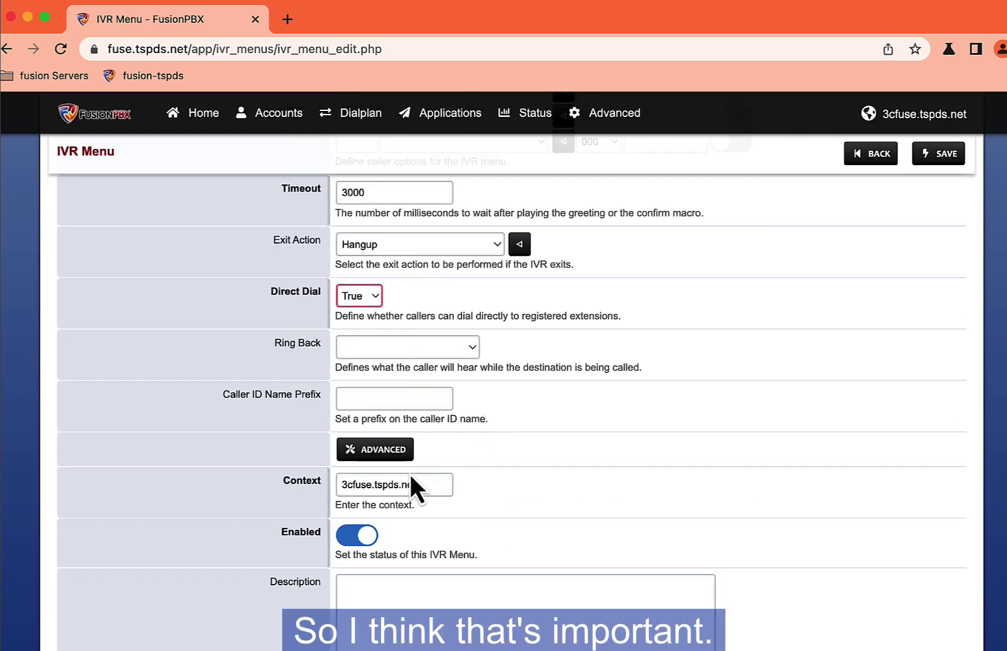
{"action": "scroll", "coordinate": [409, 472], "scroll_direction": "down", "scroll_amount": 2}
{"action": "left_click", "coordinate": [374, 500]}
{"action": "type", "text": "ge"}
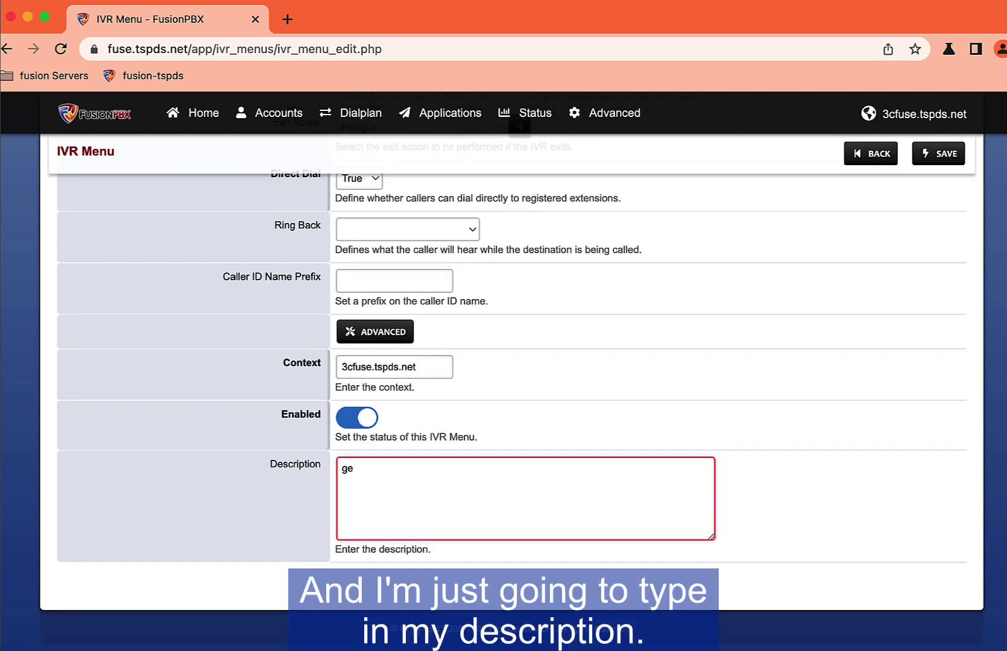
{"action": "type", "text": "neric ivr menu"}
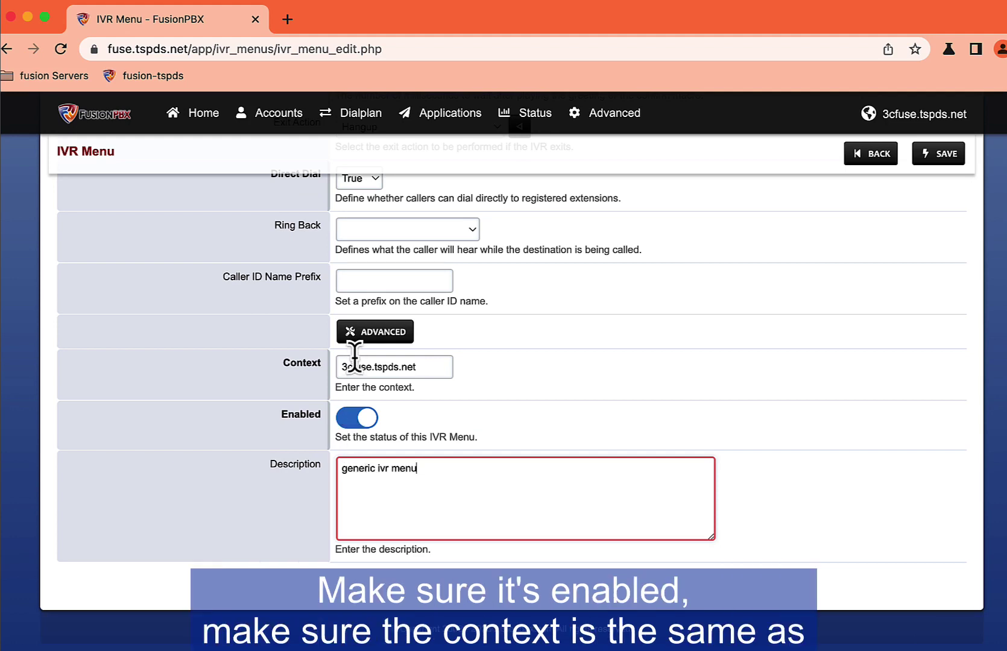
{"action": "double_click", "coordinate": [367, 366]}
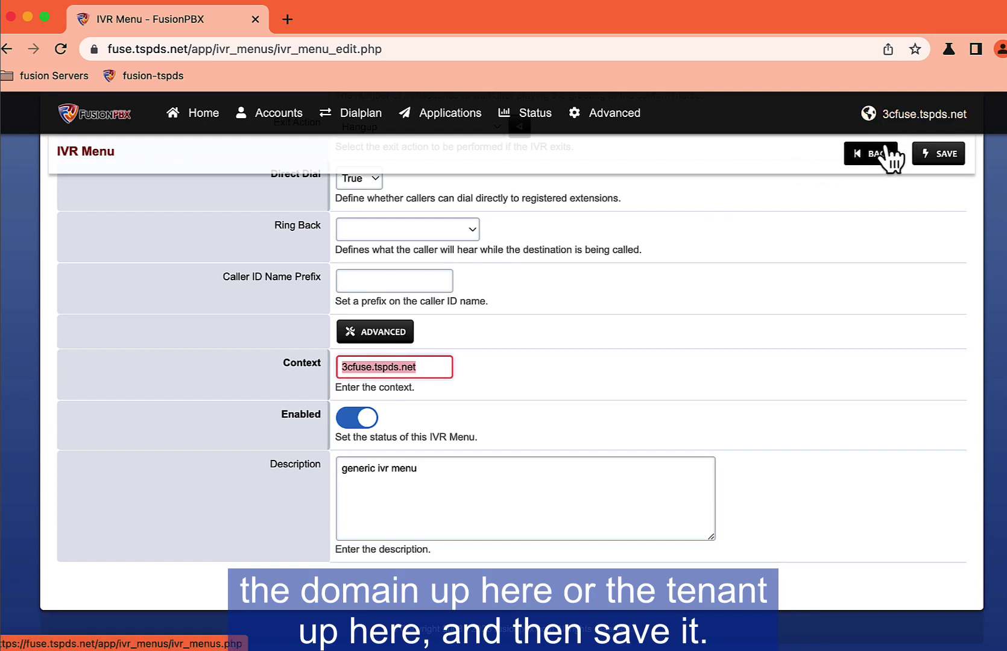
{"action": "left_click", "coordinate": [939, 154]}
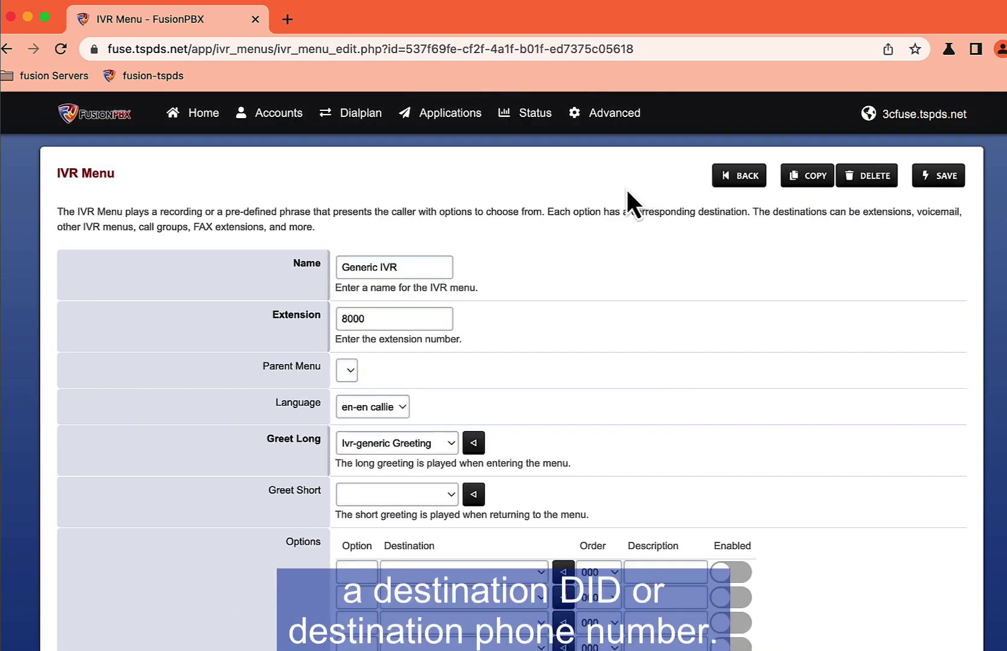
Step: Add a new destination with country code 1 and the suggested DID number
{"action": "mouse_move", "coordinate": [364, 125]}
{"action": "left_click", "coordinate": [357, 144]}
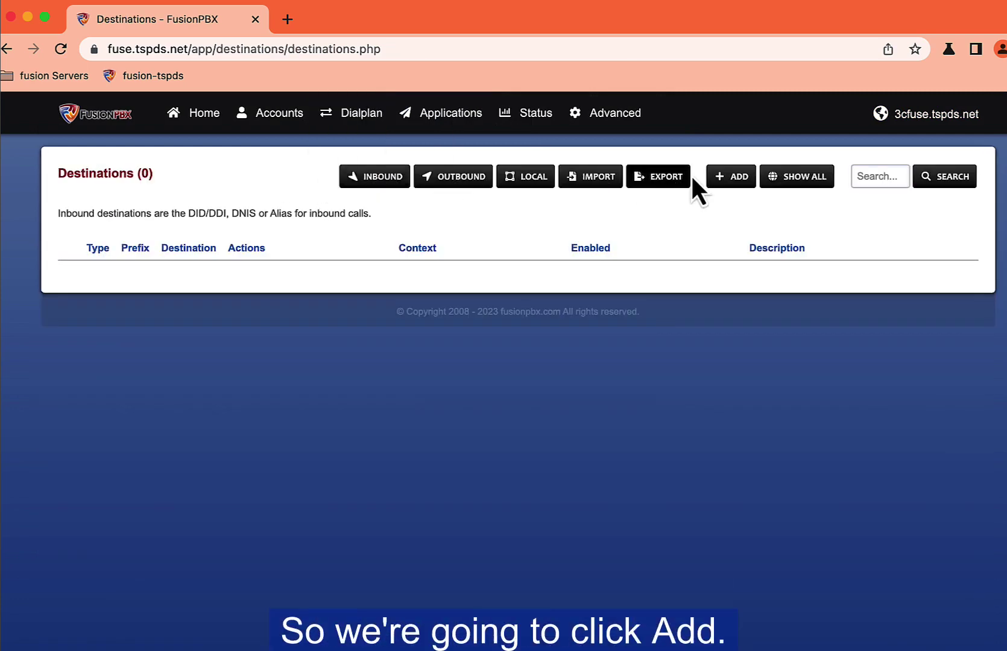
{"action": "left_click", "coordinate": [732, 178]}
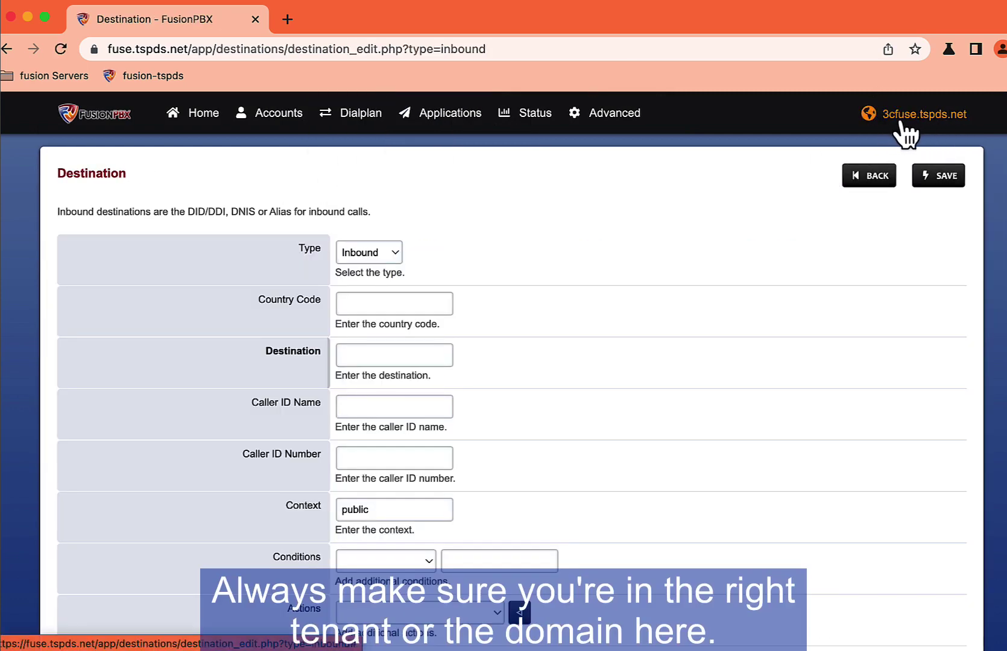
{"action": "left_click", "coordinate": [377, 303]}
{"action": "type", "text": "1"}
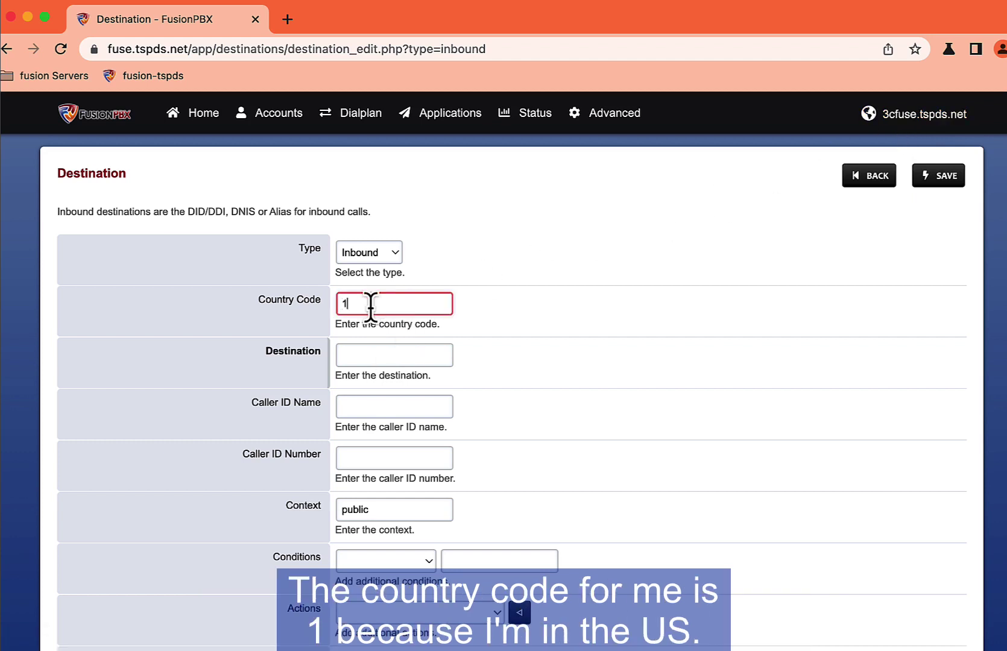
{"action": "left_click", "coordinate": [367, 351]}
{"action": "left_click", "coordinate": [420, 396]}
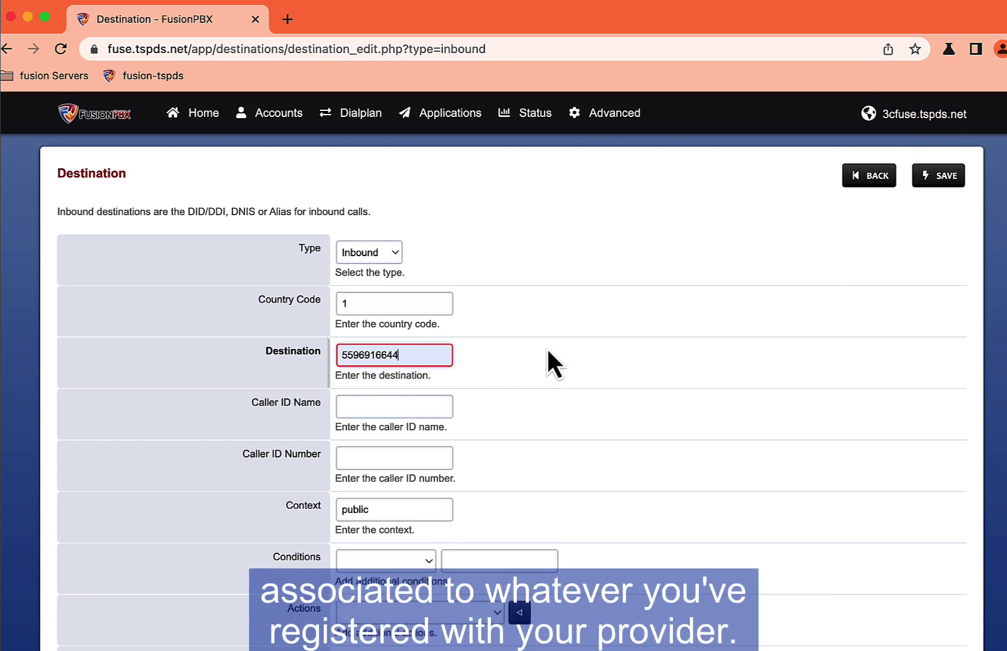
Step: Route the destination to 8000 Generic IVR, leaving call recording unset
{"action": "scroll", "coordinate": [550, 348], "scroll_direction": "down", "scroll_amount": 3}
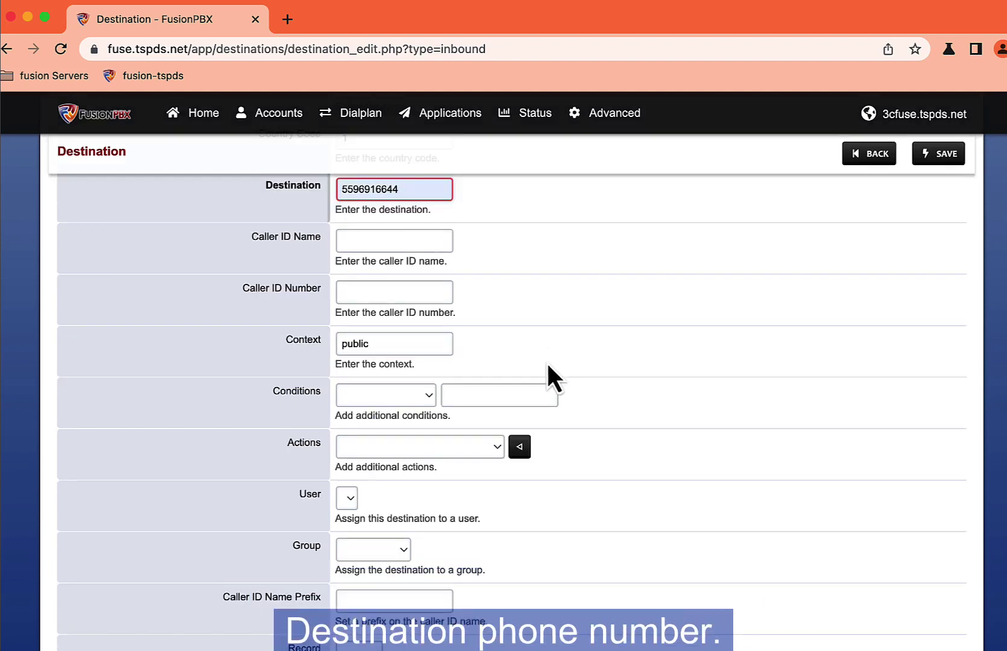
{"action": "left_click", "coordinate": [470, 449]}
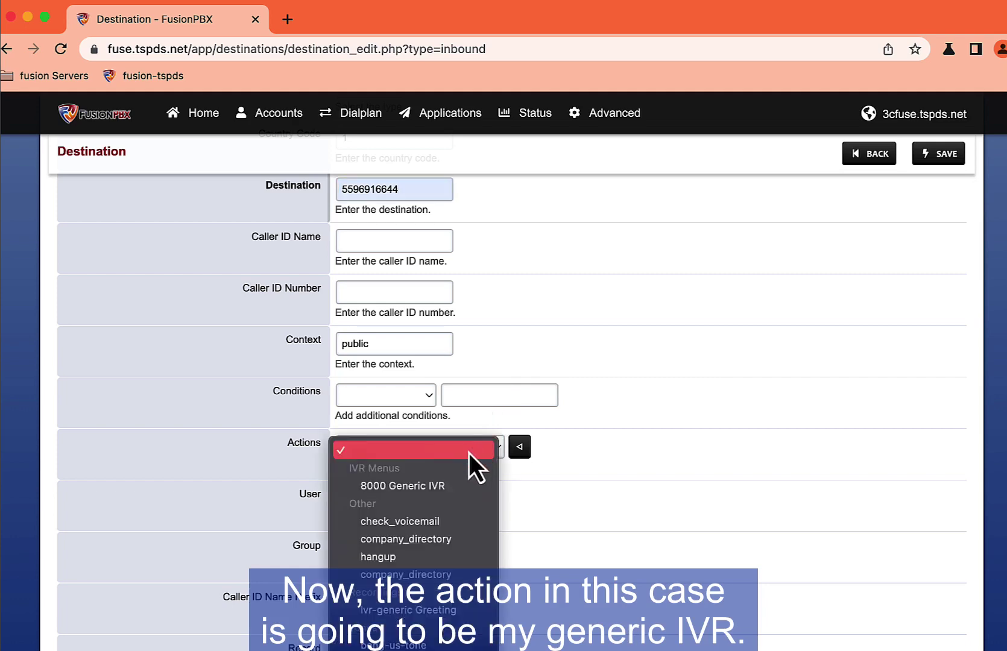
{"action": "left_click", "coordinate": [385, 491]}
{"action": "scroll", "coordinate": [570, 450], "scroll_direction": "down", "scroll_amount": 2}
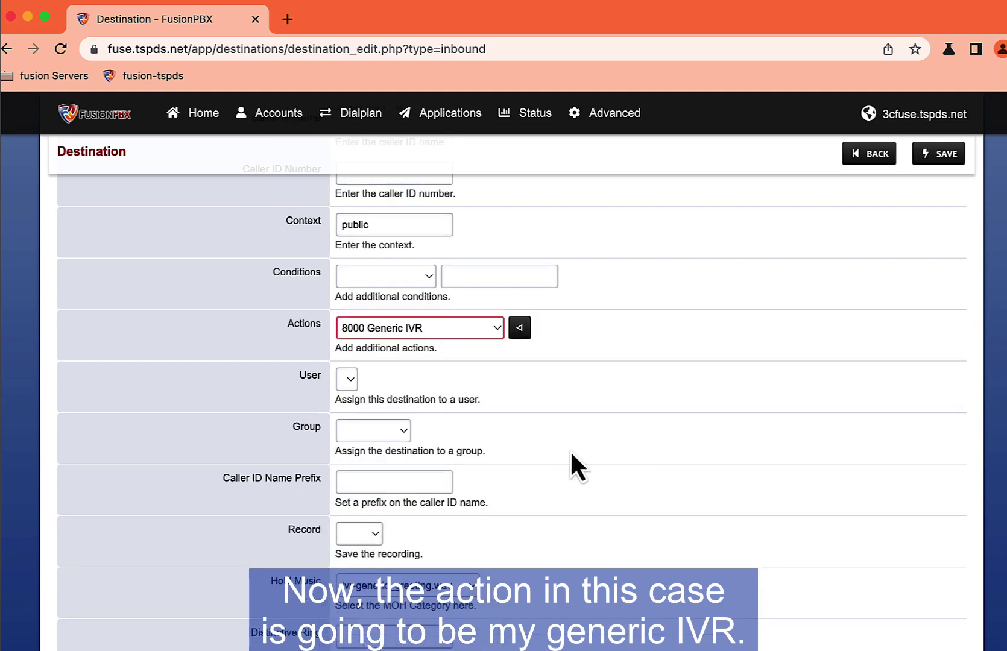
{"action": "scroll", "coordinate": [482, 459], "scroll_direction": "down", "scroll_amount": 3}
{"action": "left_click", "coordinate": [359, 438]}
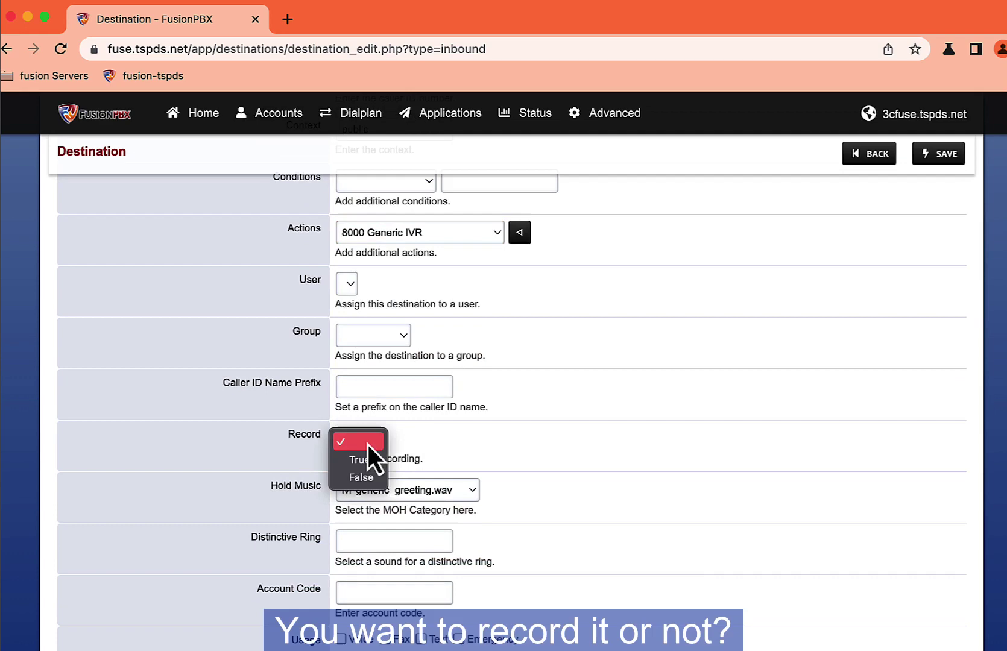
{"action": "left_click", "coordinate": [420, 455]}
Step: Mark the destination for Voice usage and describe it as 'test DID'
{"action": "scroll", "coordinate": [531, 467], "scroll_direction": "down", "scroll_amount": 4}
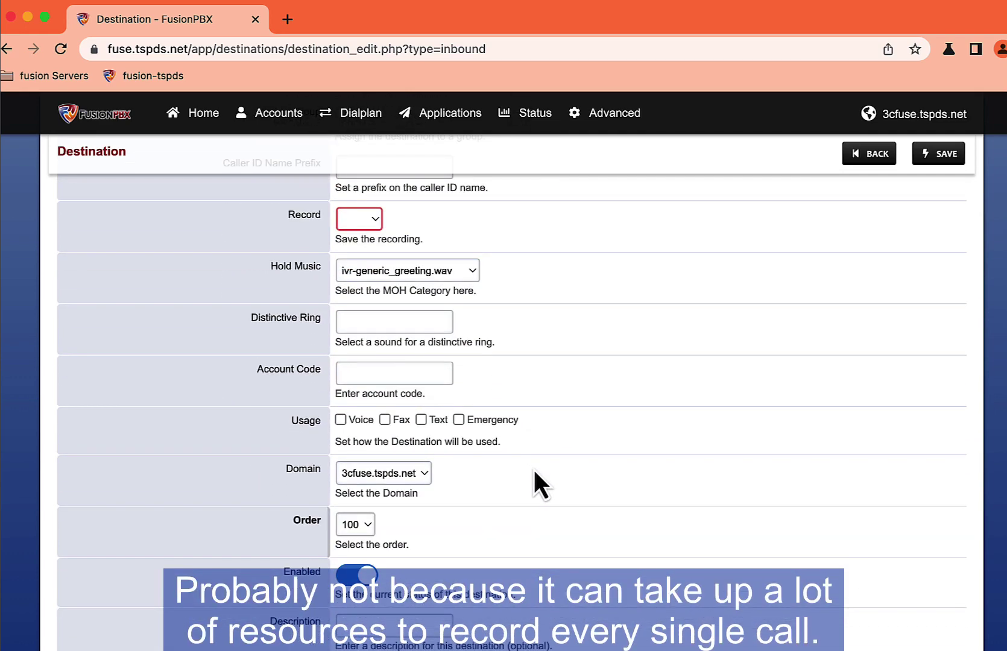
{"action": "left_click", "coordinate": [341, 420]}
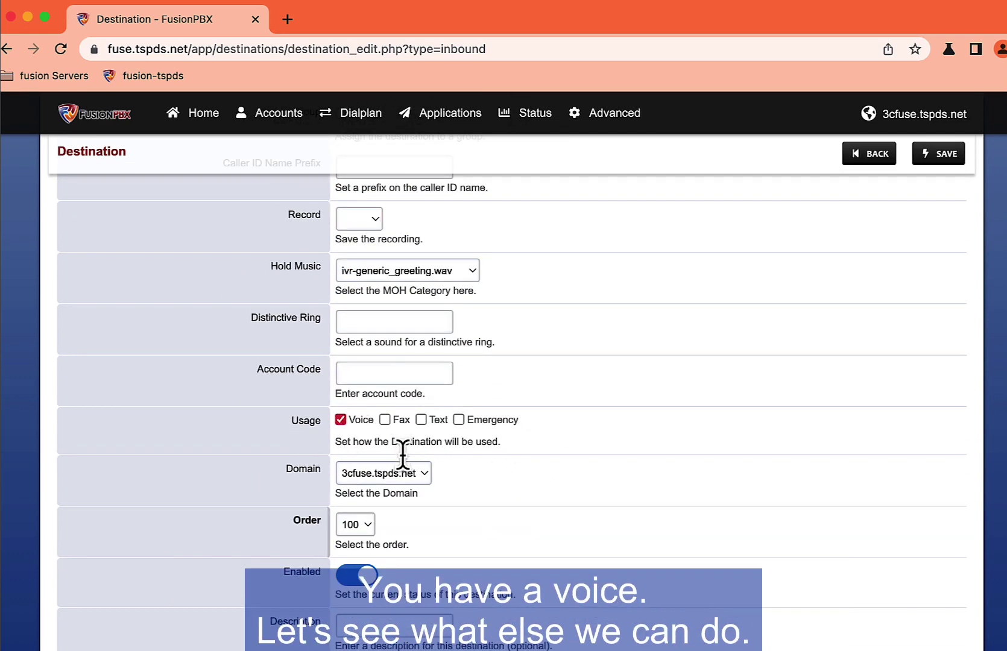
{"action": "scroll", "coordinate": [538, 490], "scroll_direction": "down", "scroll_amount": 2}
{"action": "scroll", "coordinate": [539, 490], "scroll_direction": "up", "scroll_amount": 5}
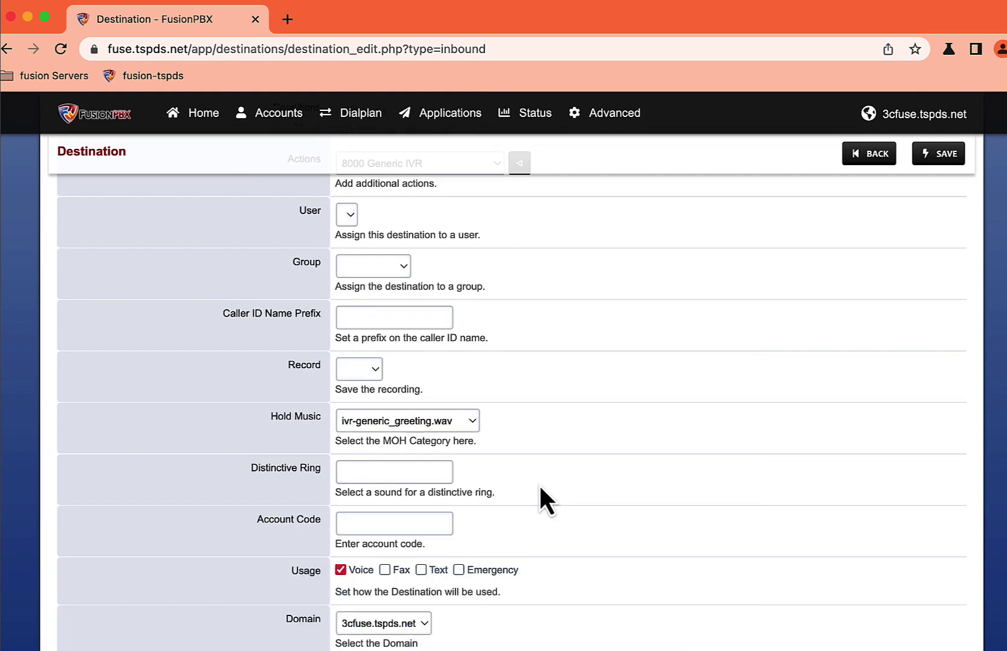
{"action": "scroll", "coordinate": [545, 501], "scroll_direction": "down", "scroll_amount": 5}
{"action": "left_click", "coordinate": [418, 483]}
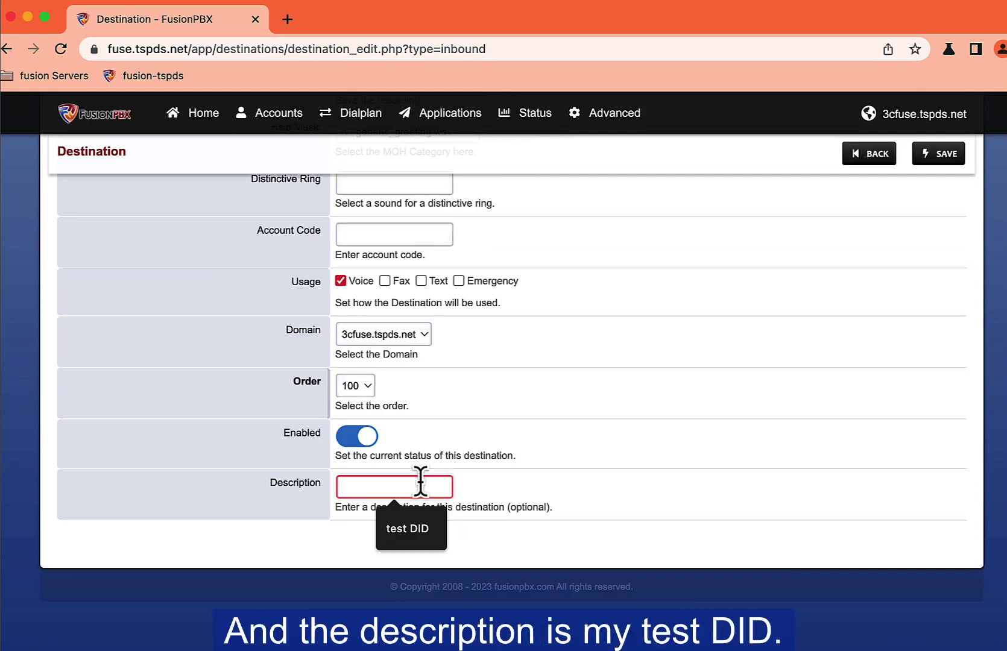
{"action": "left_click", "coordinate": [412, 526]}
{"action": "scroll", "coordinate": [744, 355], "scroll_direction": "up", "scroll_amount": 12}
{"action": "scroll", "coordinate": [743, 355], "scroll_direction": "down", "scroll_amount": 8}
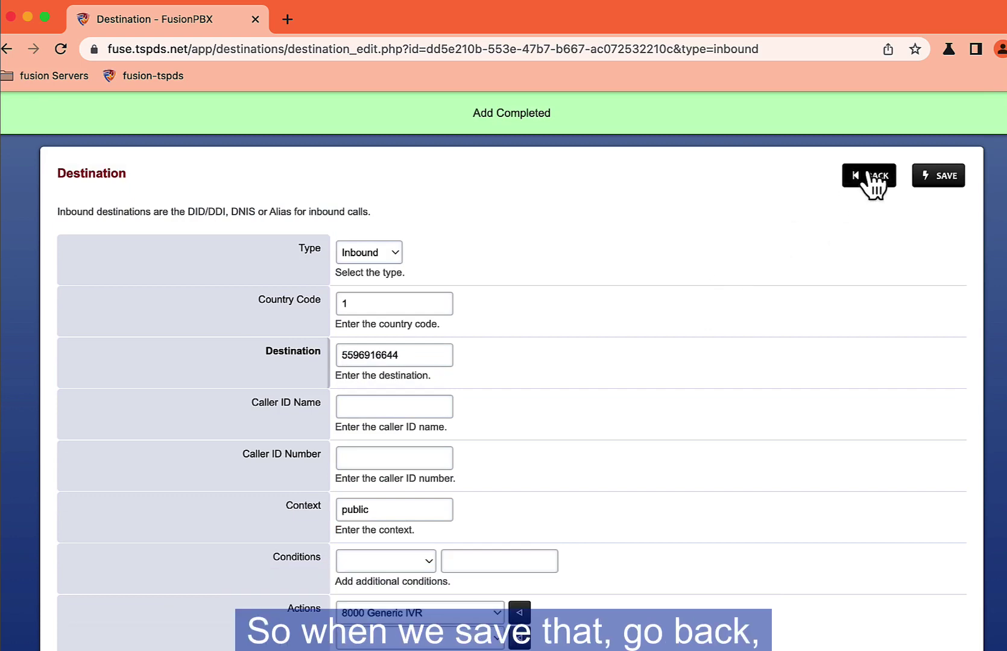
Step: Return to Destinations, then reopen the Generic IVR menu to review its Direct Dial setting
{"action": "left_click", "coordinate": [866, 177]}
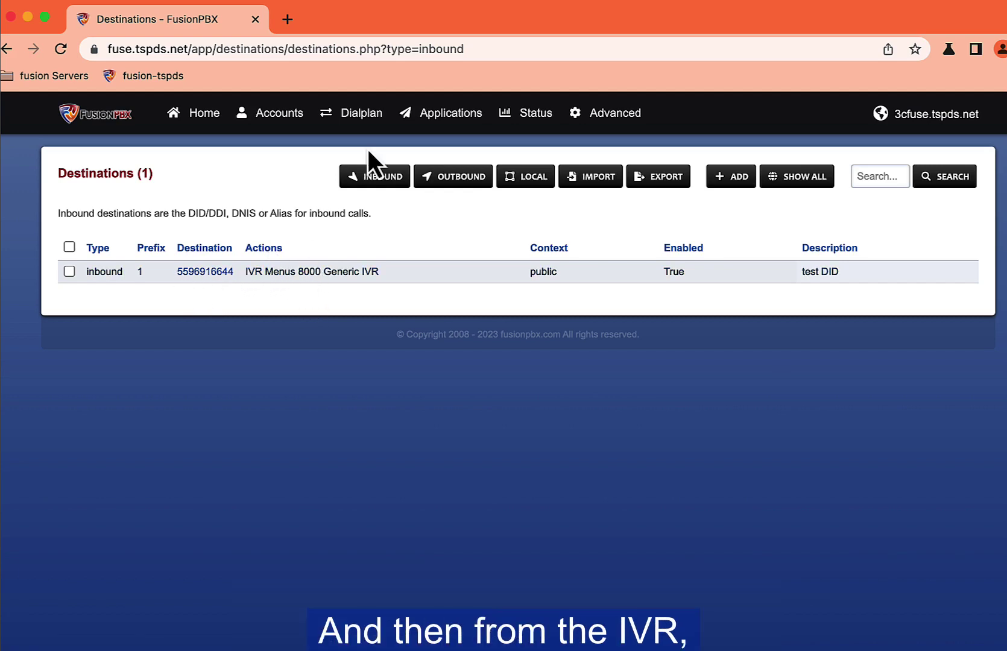
{"action": "left_click", "coordinate": [440, 113]}
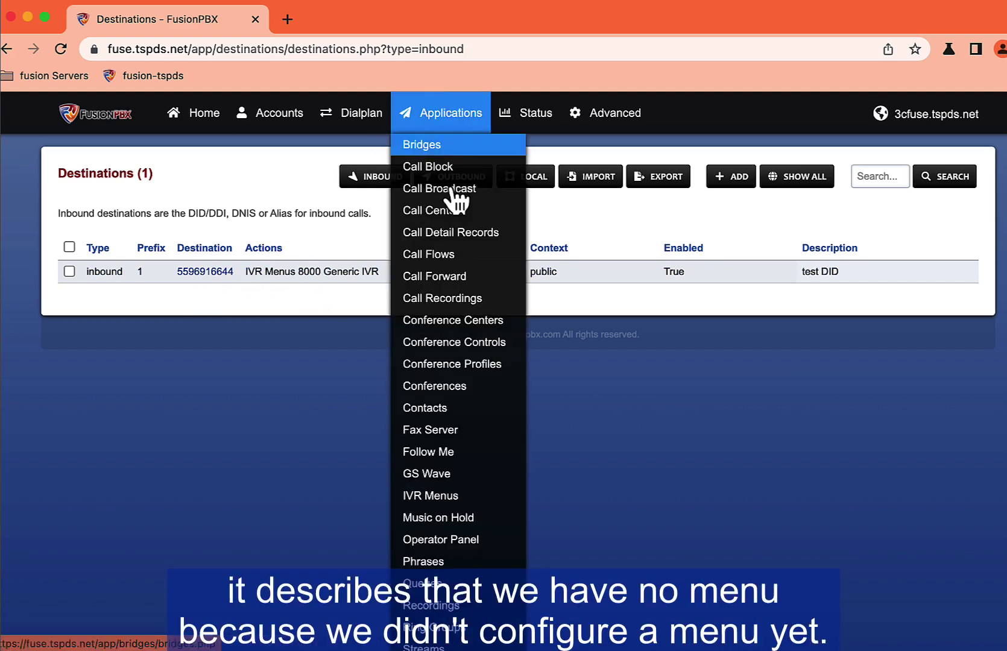
{"action": "left_click", "coordinate": [430, 496]}
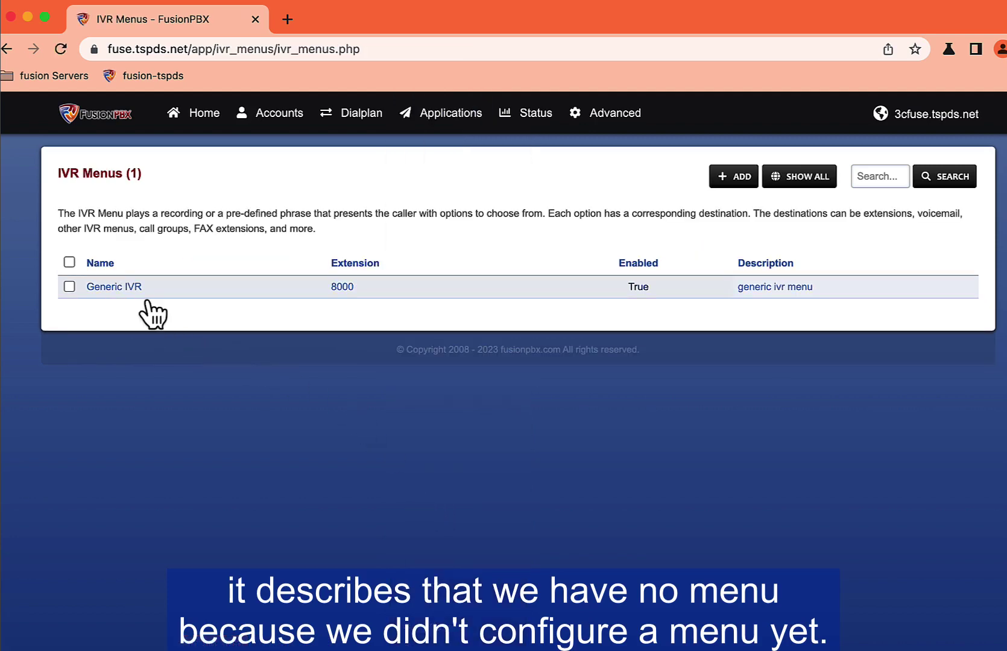
{"action": "left_click", "coordinate": [145, 292]}
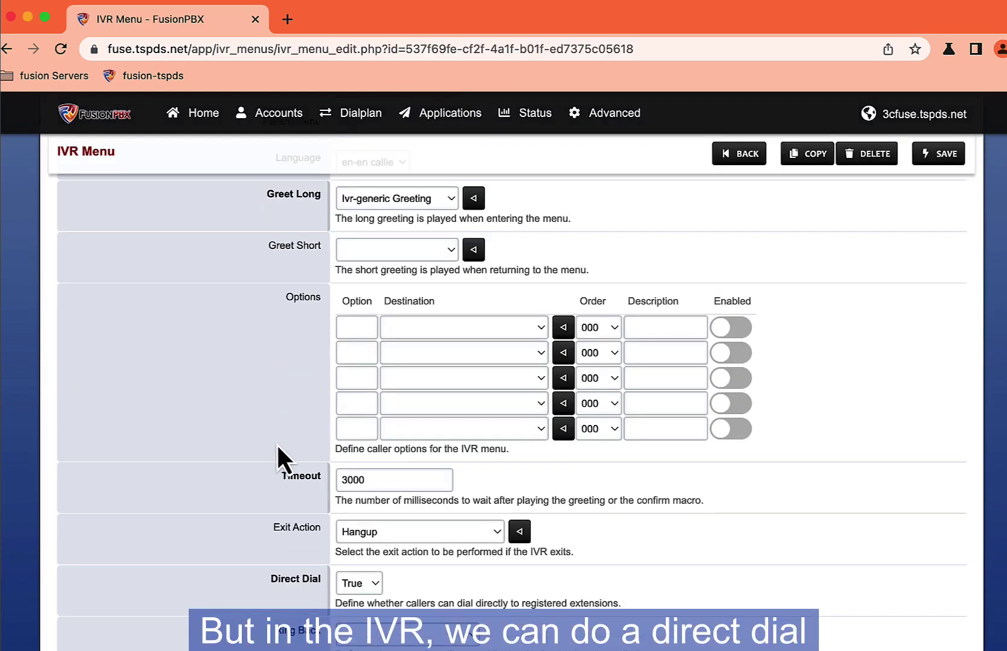
{"action": "scroll", "coordinate": [276, 443], "scroll_direction": "down", "scroll_amount": 3}
{"action": "left_click_drag", "start_coordinate": [269, 444], "coordinate": [323, 449]}
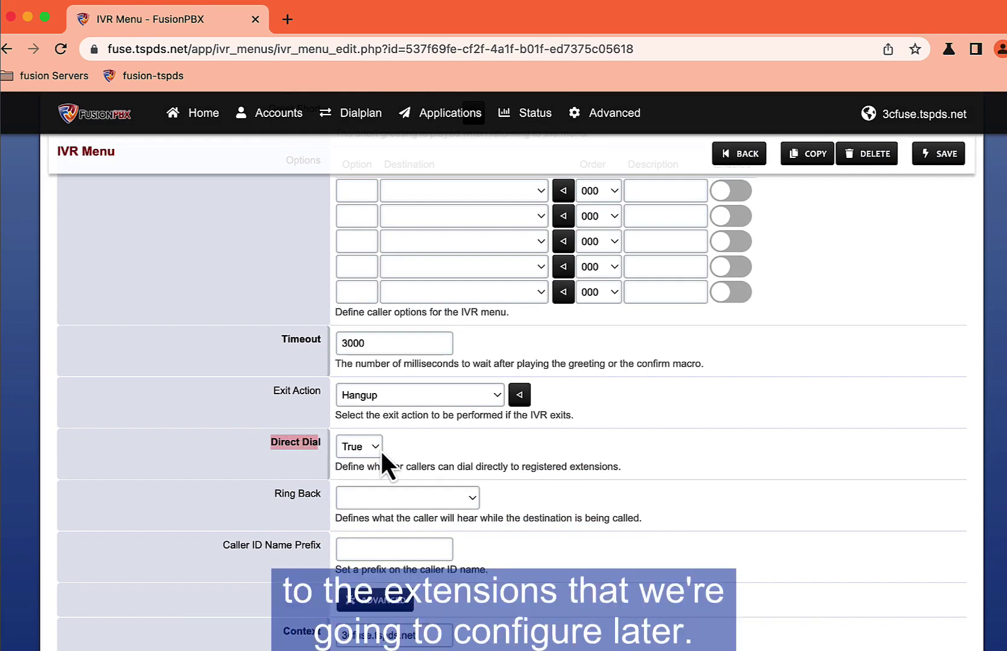
{"action": "left_click", "coordinate": [367, 116]}
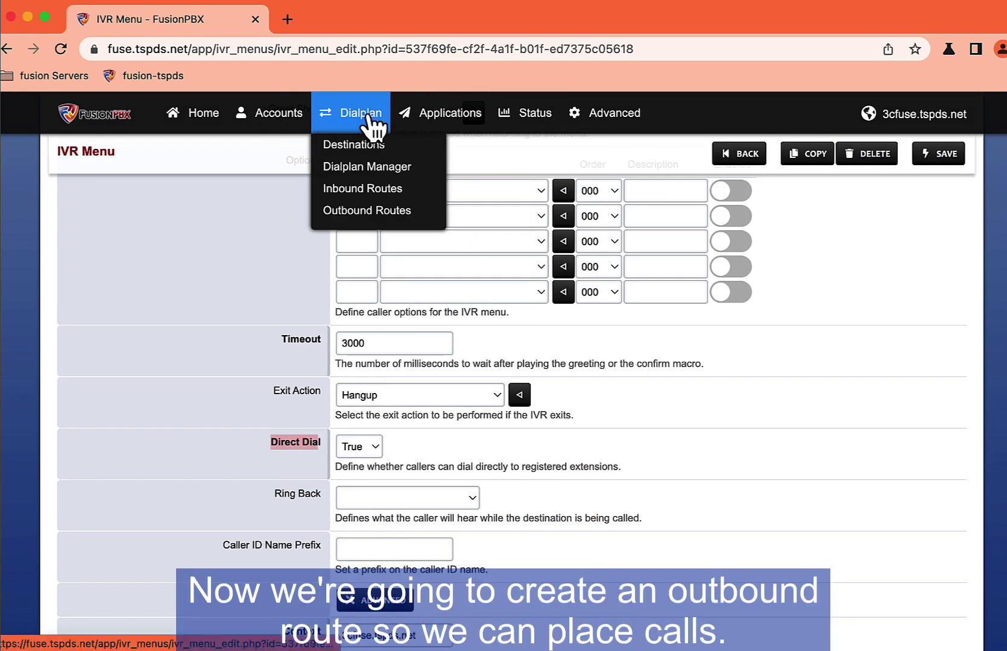
Step: Add an outbound route using Primary GW, with Secondar GW and Tertiary GW as alternates
{"action": "left_click", "coordinate": [364, 212]}
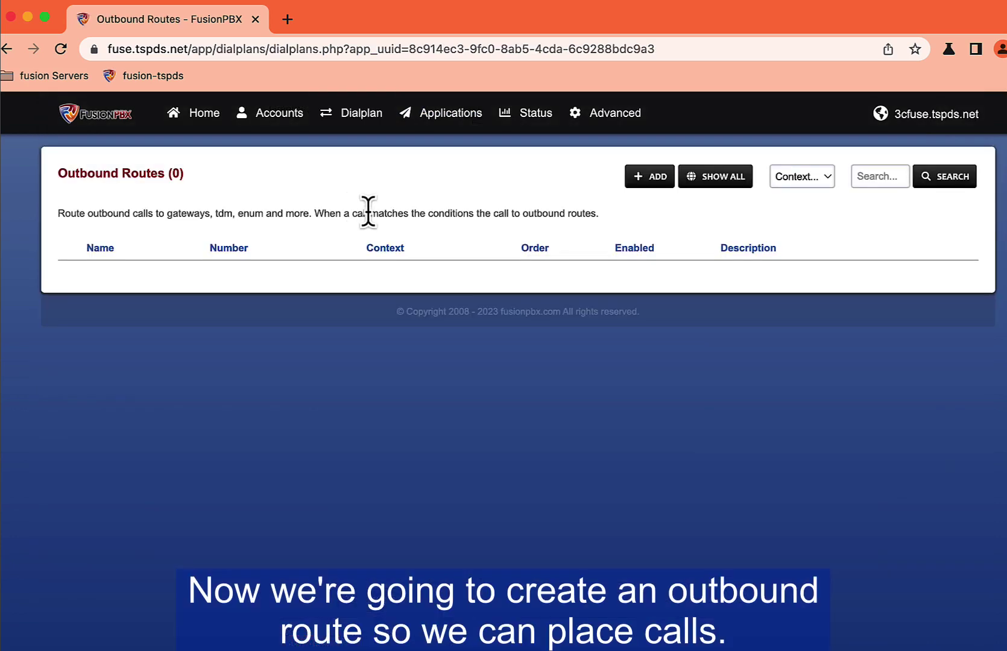
{"action": "left_click", "coordinate": [657, 177]}
{"action": "left_click", "coordinate": [399, 252]}
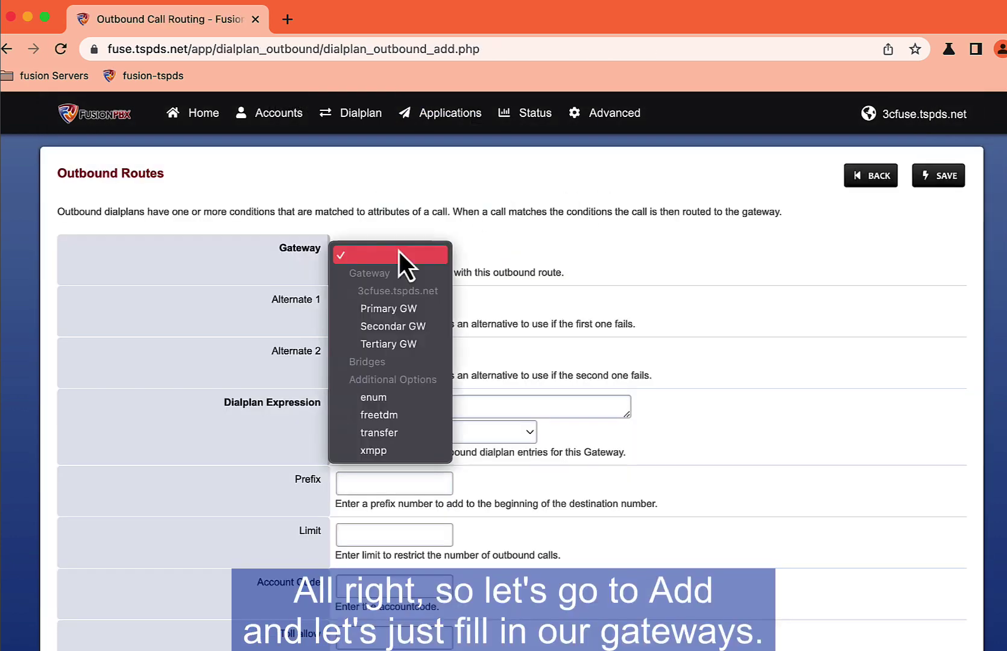
{"action": "left_click", "coordinate": [400, 309]}
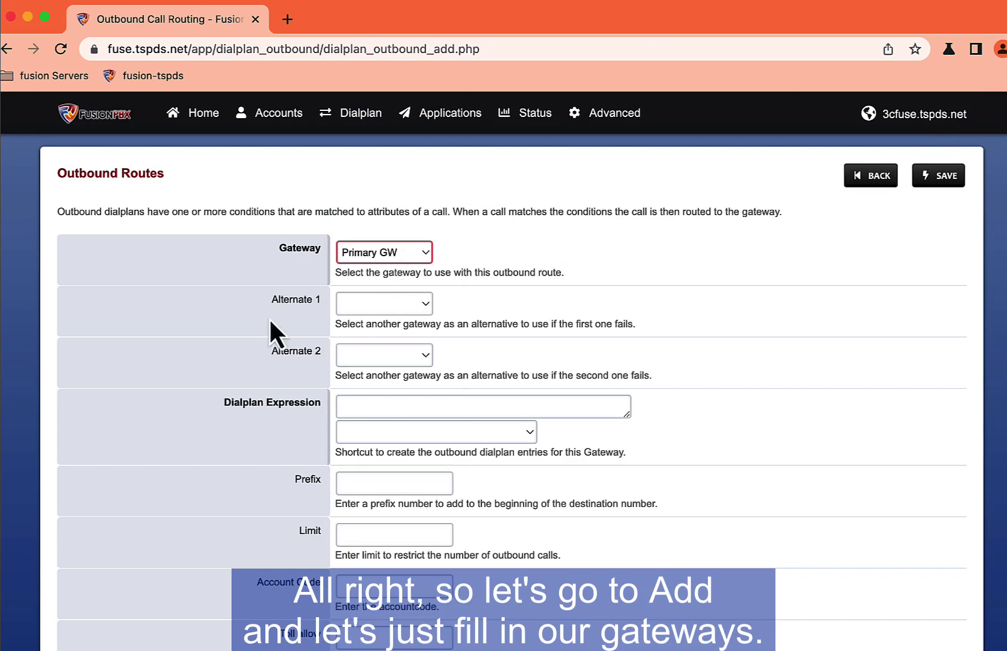
{"action": "left_click", "coordinate": [368, 300]}
{"action": "left_click", "coordinate": [366, 378]}
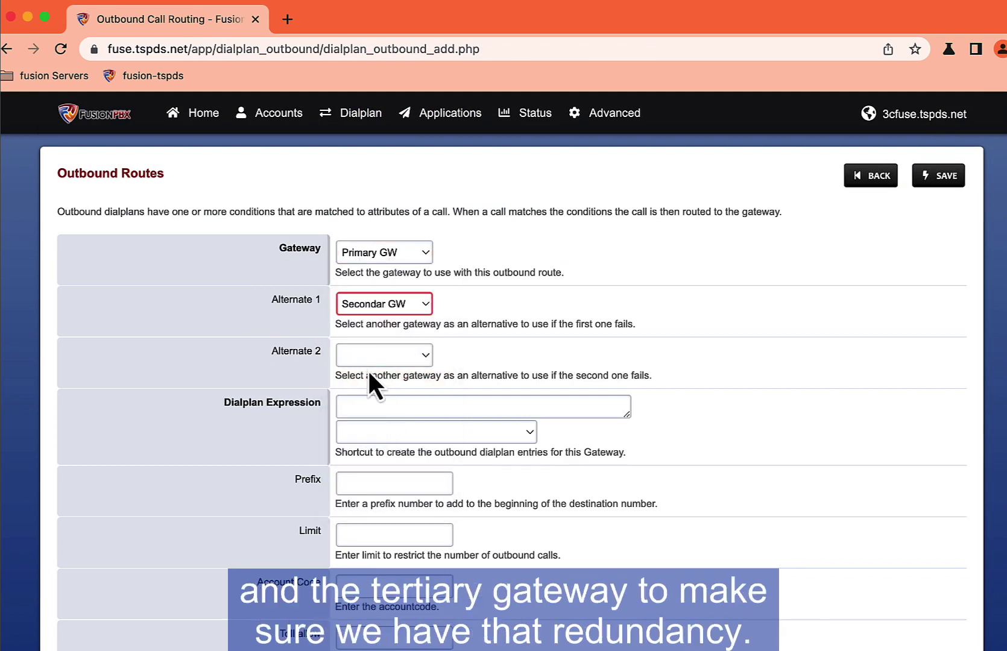
{"action": "left_click", "coordinate": [370, 356]}
{"action": "left_click", "coordinate": [377, 415]}
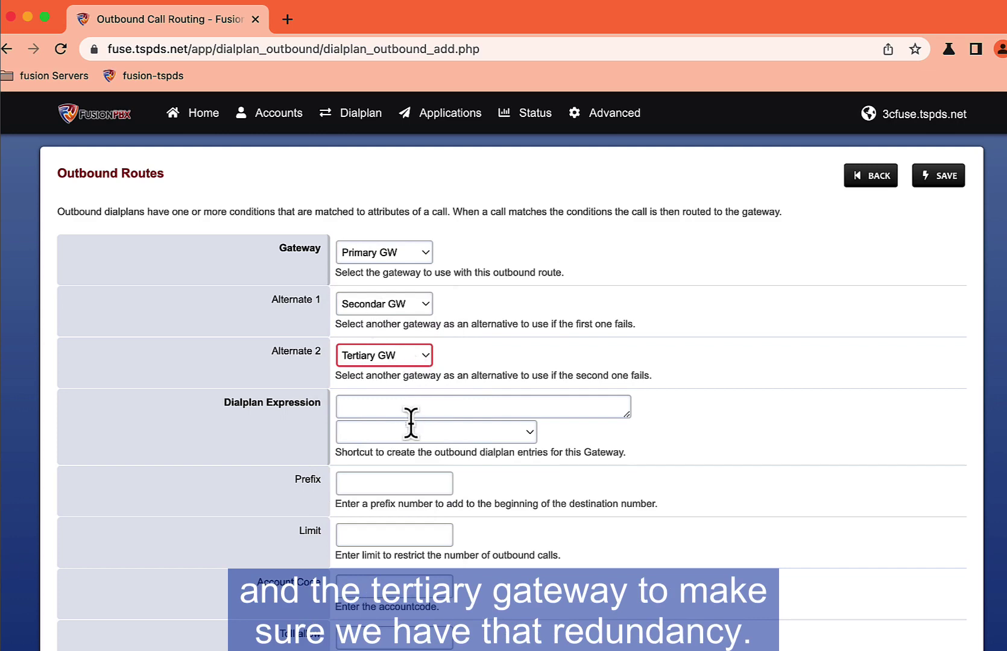
Step: Apply the North America dialplan expression with prefix 1
{"action": "left_click", "coordinate": [420, 433]}
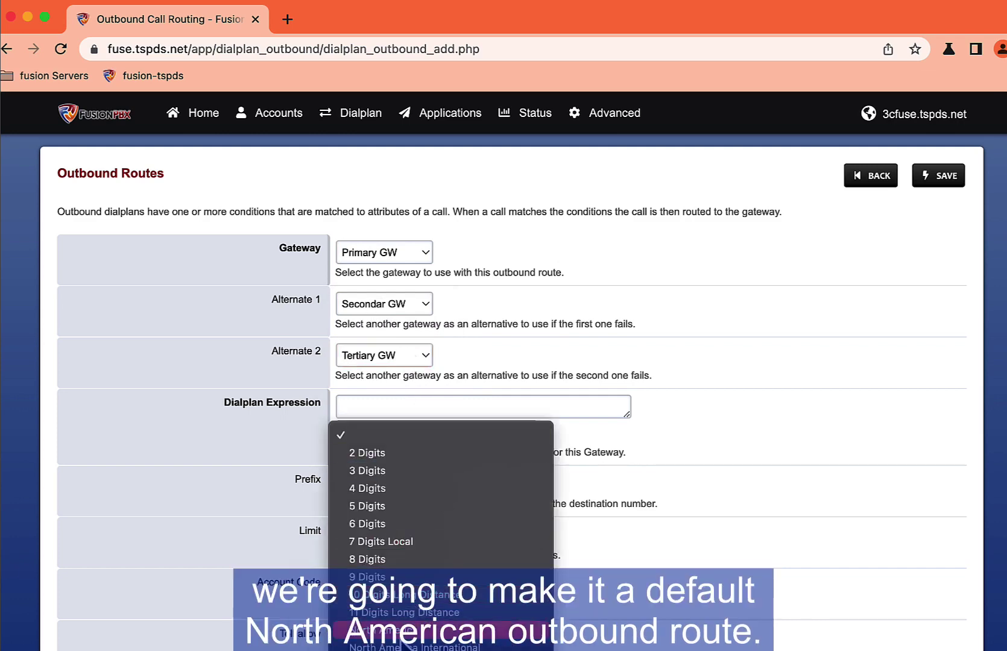
{"action": "left_click", "coordinate": [409, 634]}
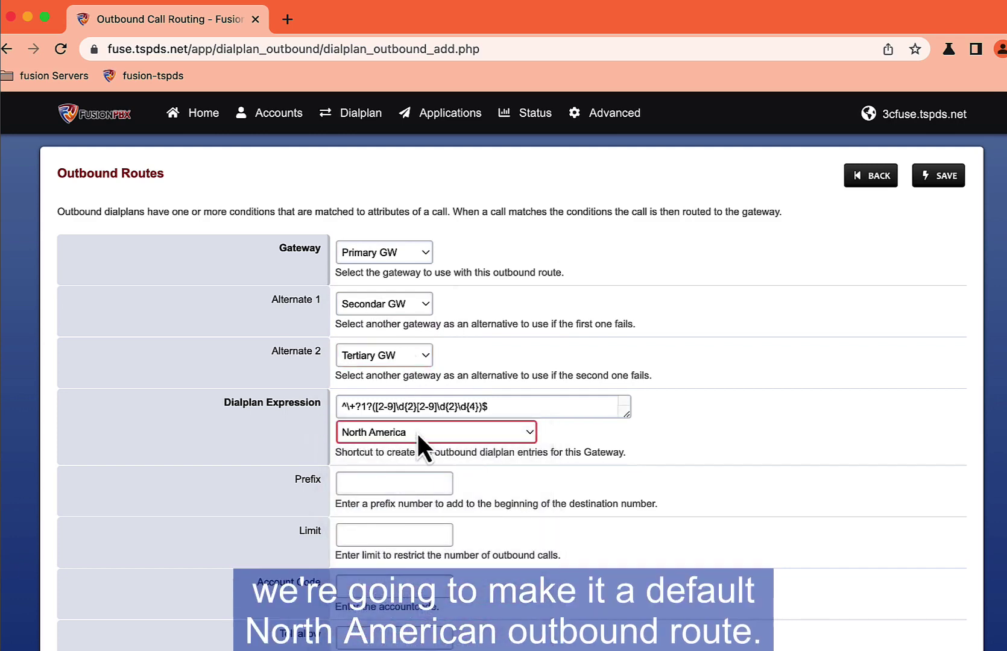
{"action": "scroll", "coordinate": [402, 416], "scroll_direction": "down", "scroll_amount": 2}
{"action": "left_click", "coordinate": [402, 416]}
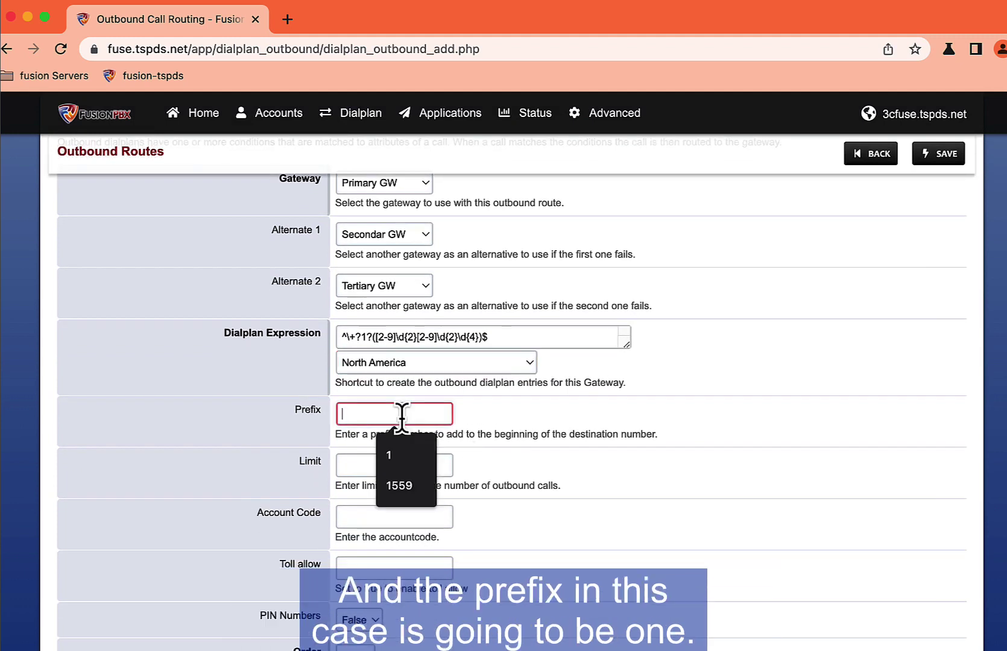
{"action": "type", "text": "1"}
{"action": "left_click", "coordinate": [410, 451]}
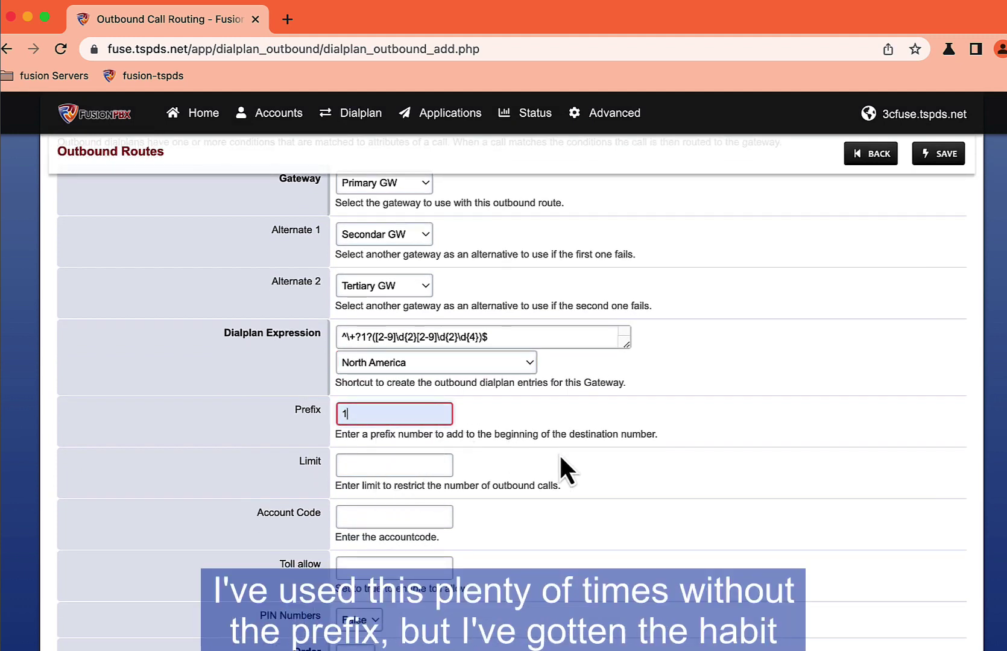
Step: Describe the route as '10d outbound route' and save it
{"action": "scroll", "coordinate": [561, 457], "scroll_direction": "down", "scroll_amount": 3}
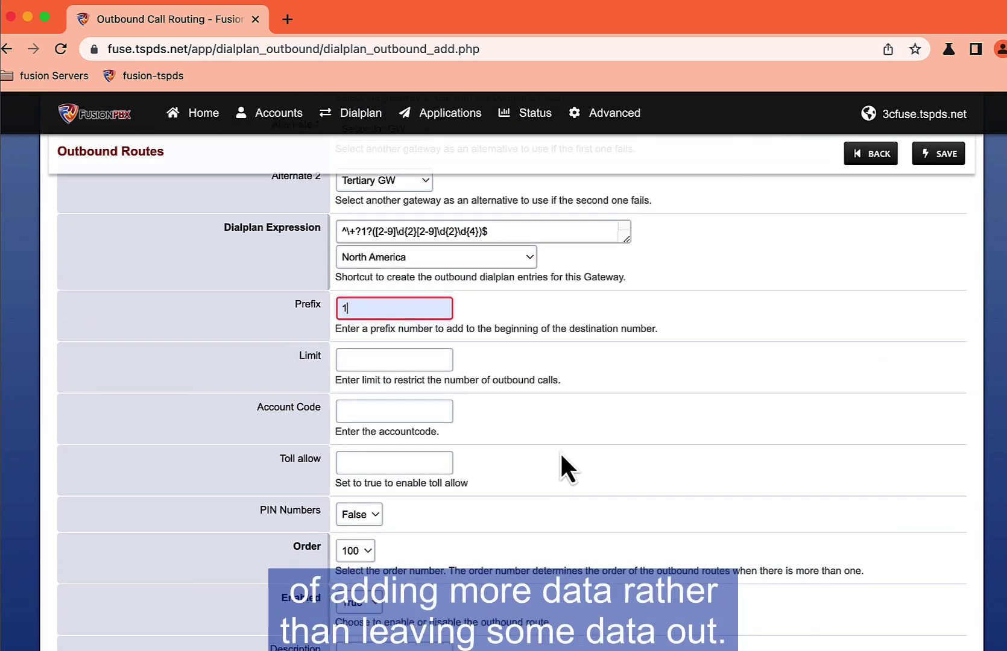
{"action": "scroll", "coordinate": [679, 470], "scroll_direction": "down", "scroll_amount": 3}
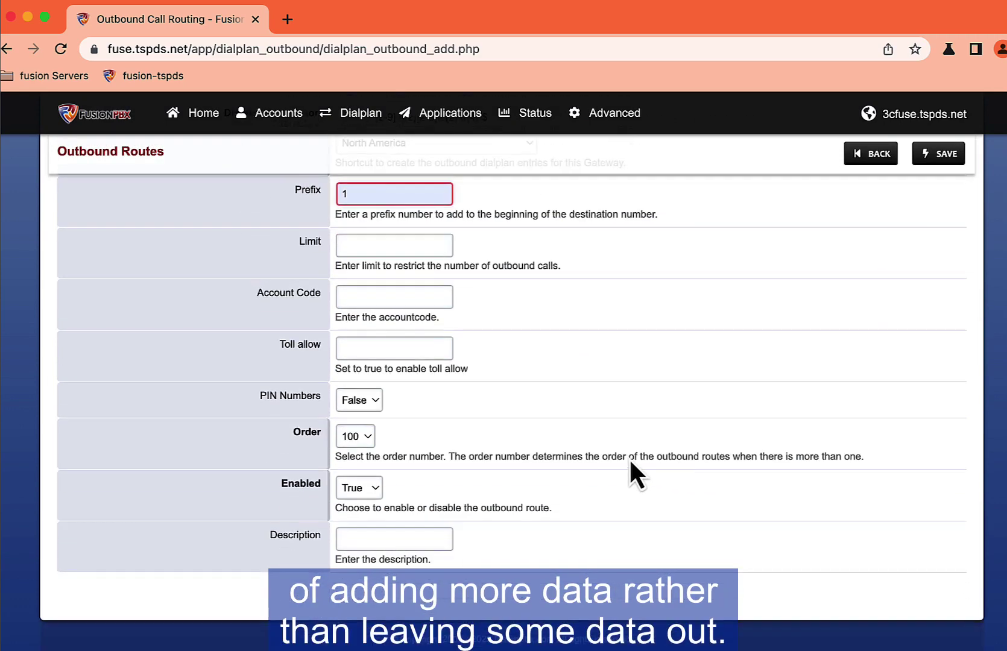
{"action": "left_click", "coordinate": [365, 539]}
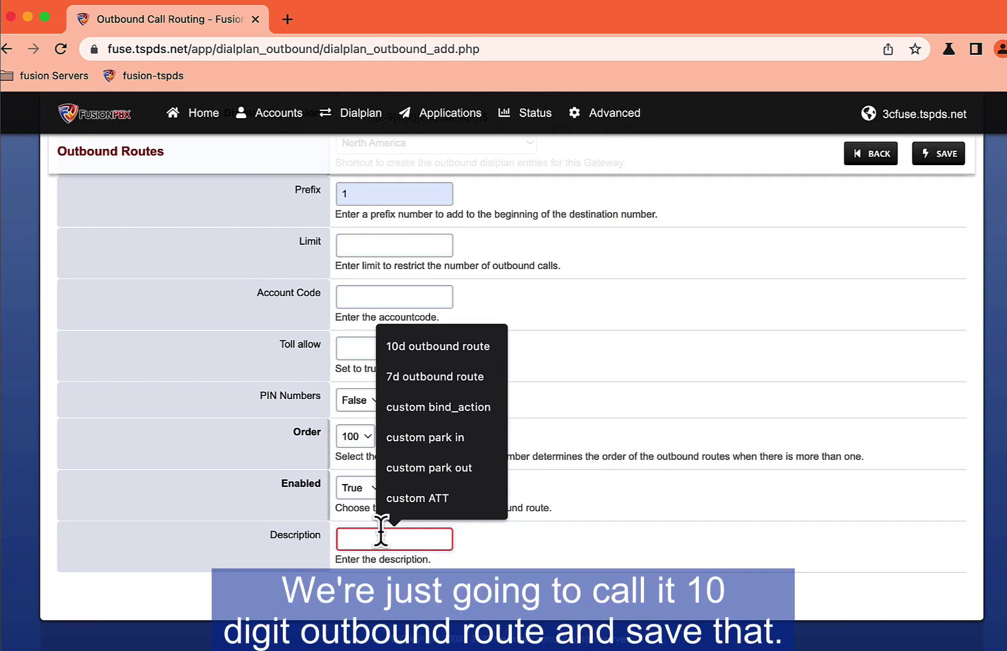
{"action": "left_click", "coordinate": [419, 355]}
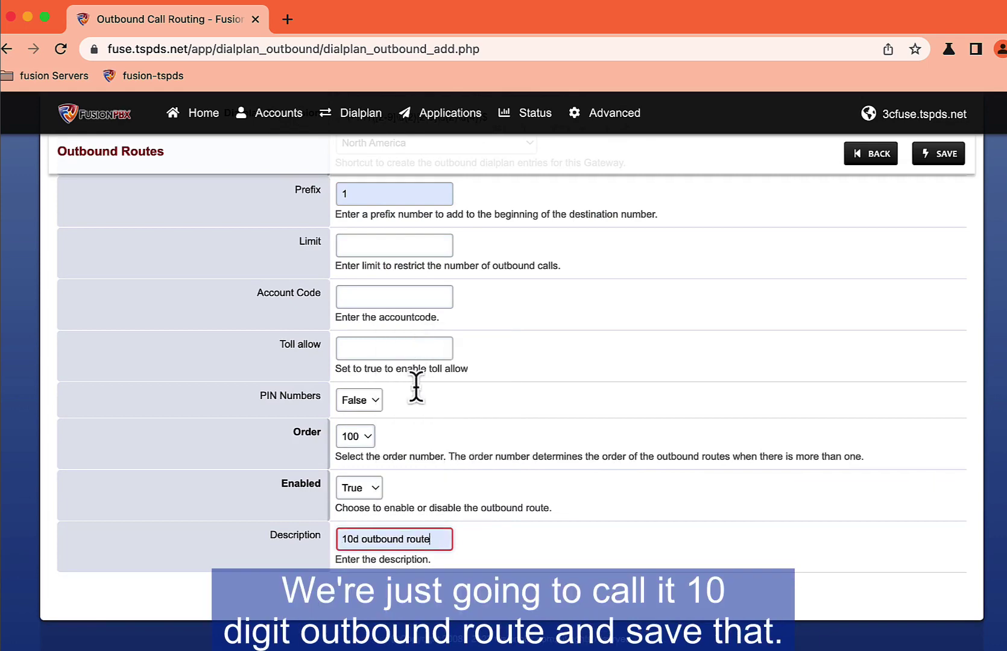
{"action": "left_click", "coordinate": [934, 154]}
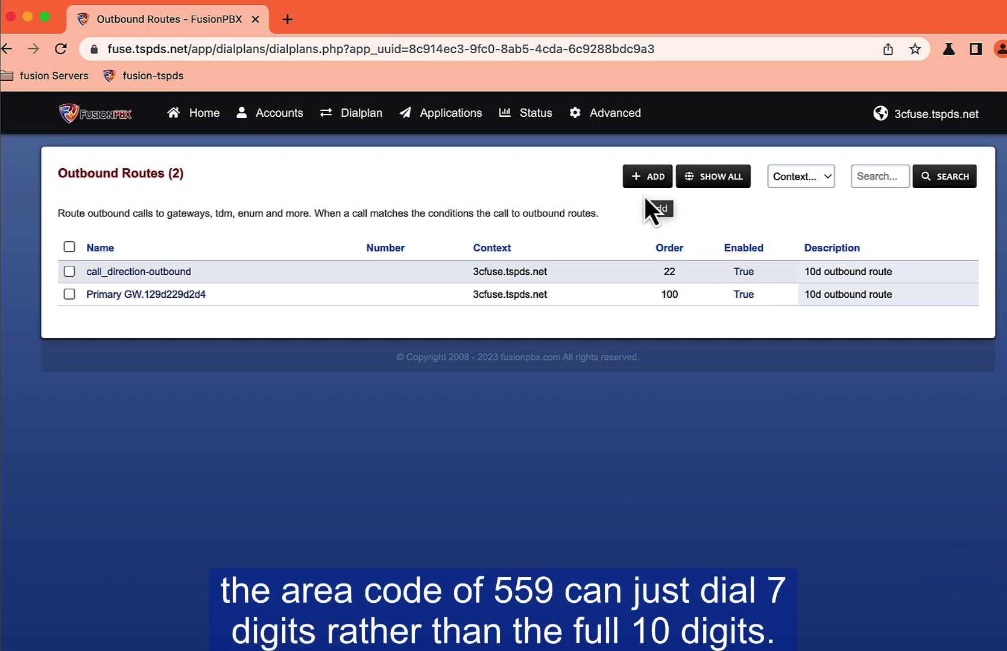
Step: Add another outbound route using Primary GW, with Secondar GW and Tertiary GW as alternates
{"action": "left_click", "coordinate": [646, 180]}
{"action": "left_click", "coordinate": [384, 252]}
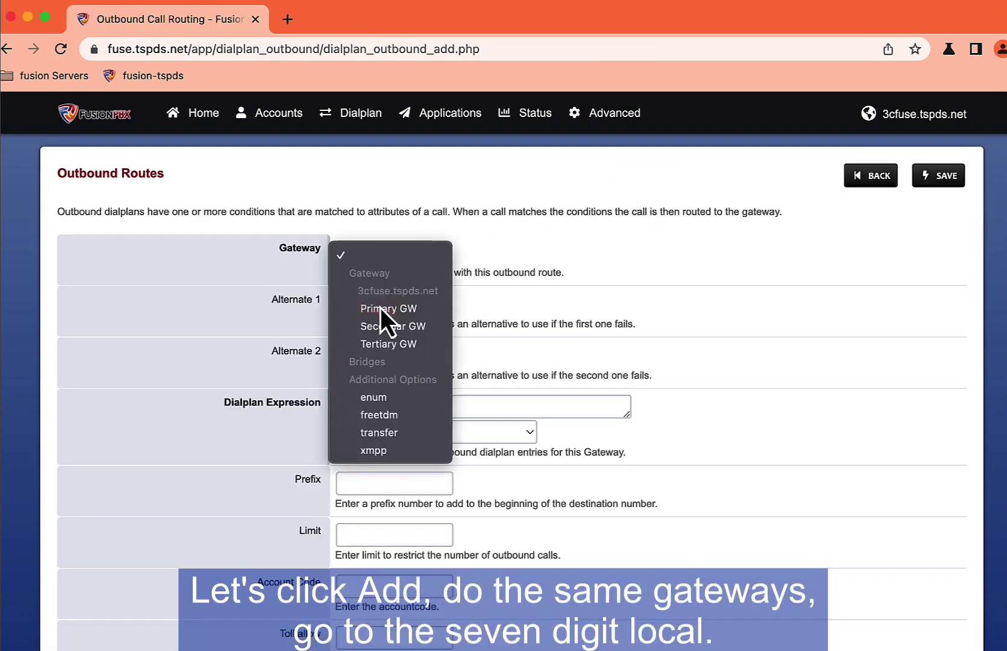
{"action": "left_click", "coordinate": [380, 308]}
{"action": "left_click", "coordinate": [379, 306]}
{"action": "left_click", "coordinate": [392, 378]}
{"action": "left_click", "coordinate": [384, 355]}
{"action": "left_click", "coordinate": [388, 446]}
Step: Apply the 7 Digits Local pattern, prefix 1559, description '7d outbound route', and save
{"action": "left_click", "coordinate": [434, 432]}
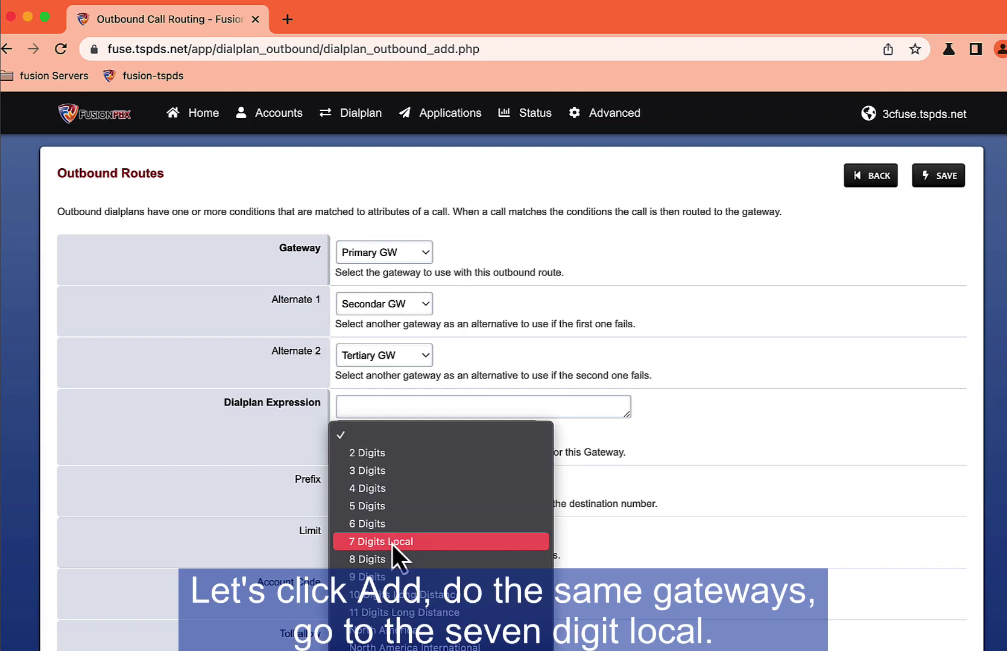
{"action": "left_click", "coordinate": [392, 543]}
{"action": "left_click", "coordinate": [386, 484]}
{"action": "type", "text": "1559"}
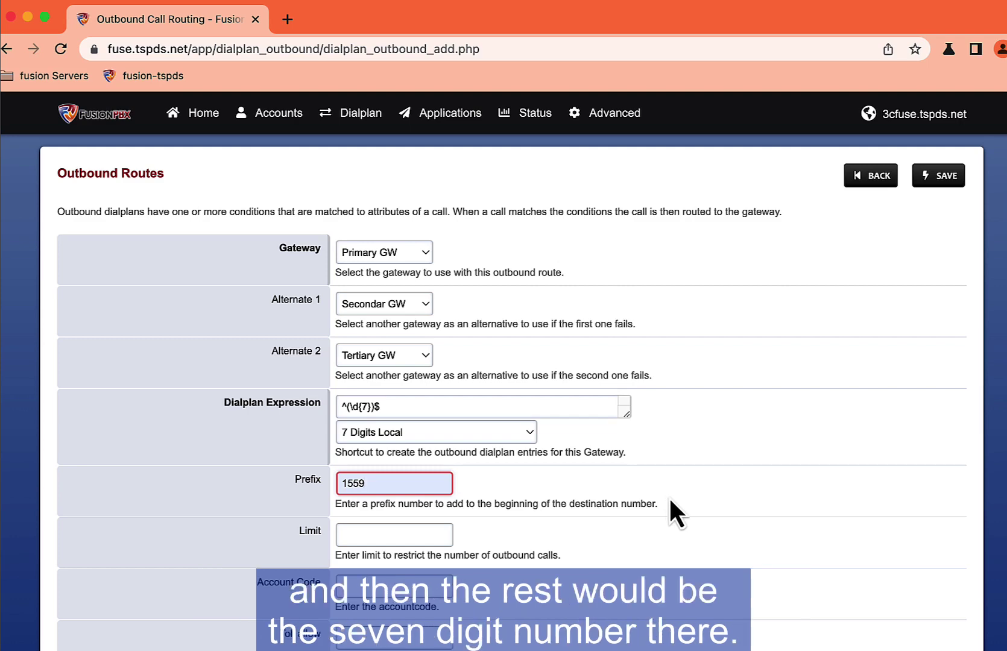
{"action": "scroll", "coordinate": [674, 511], "scroll_direction": "down", "scroll_amount": 4}
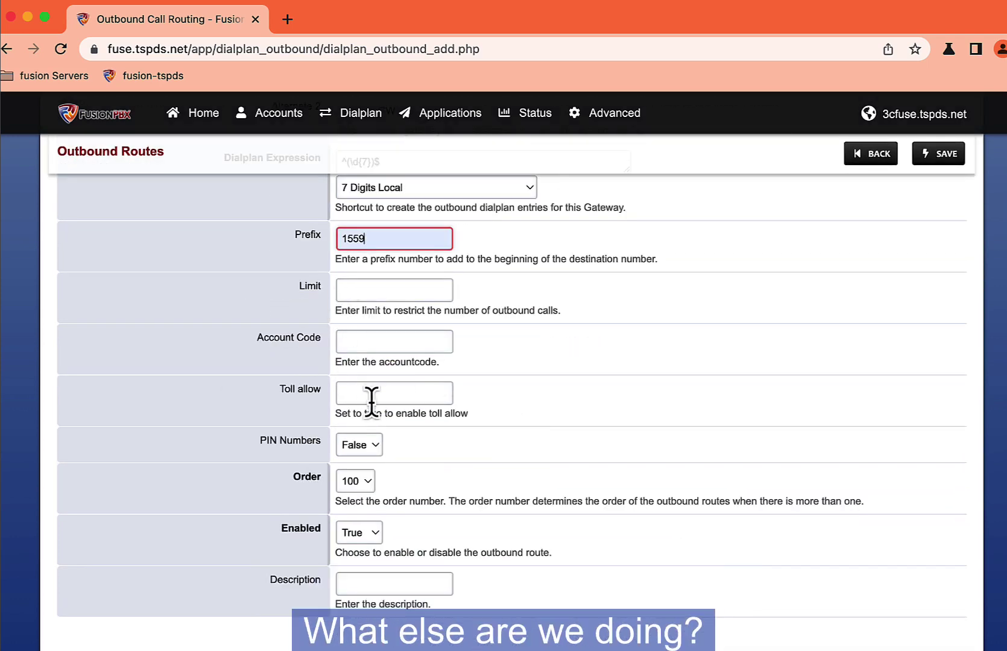
{"action": "scroll", "coordinate": [400, 440], "scroll_direction": "down", "scroll_amount": 2}
{"action": "left_click", "coordinate": [423, 486]}
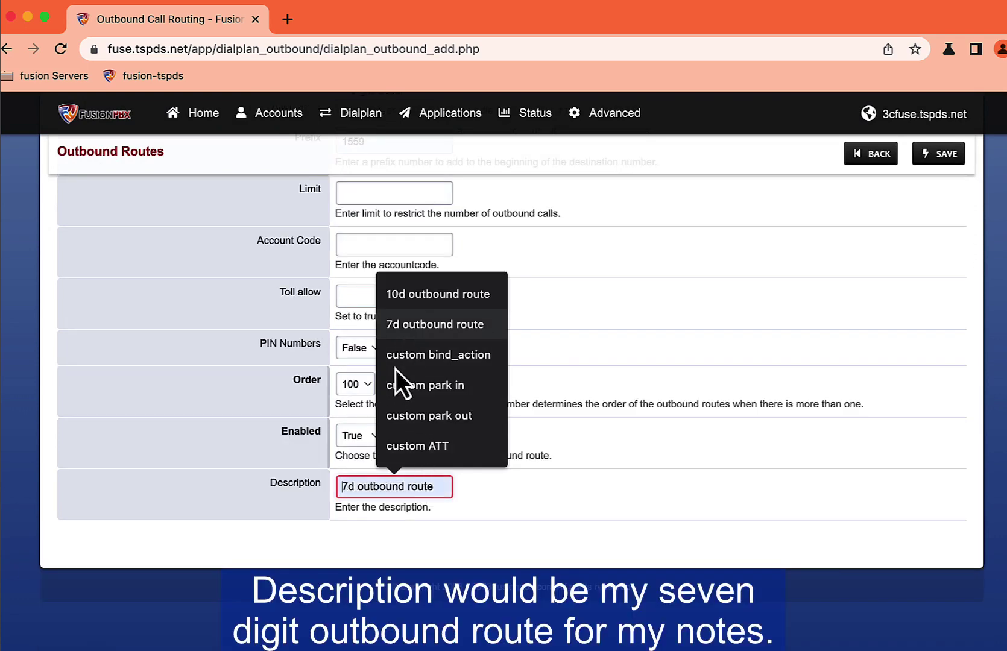
{"action": "key", "text": "Return"}
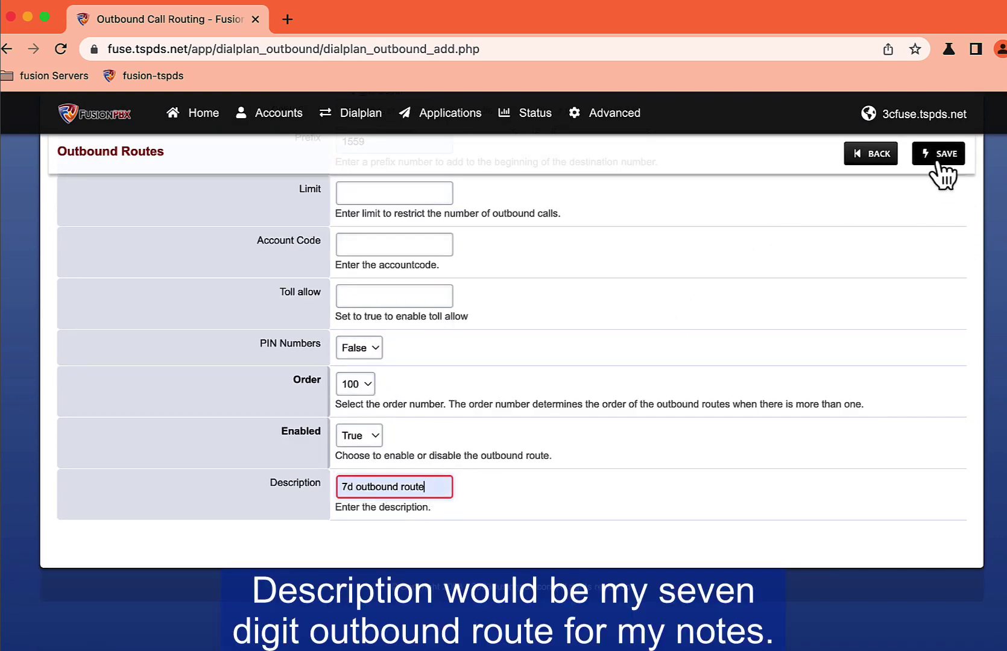
{"action": "left_click", "coordinate": [940, 159]}
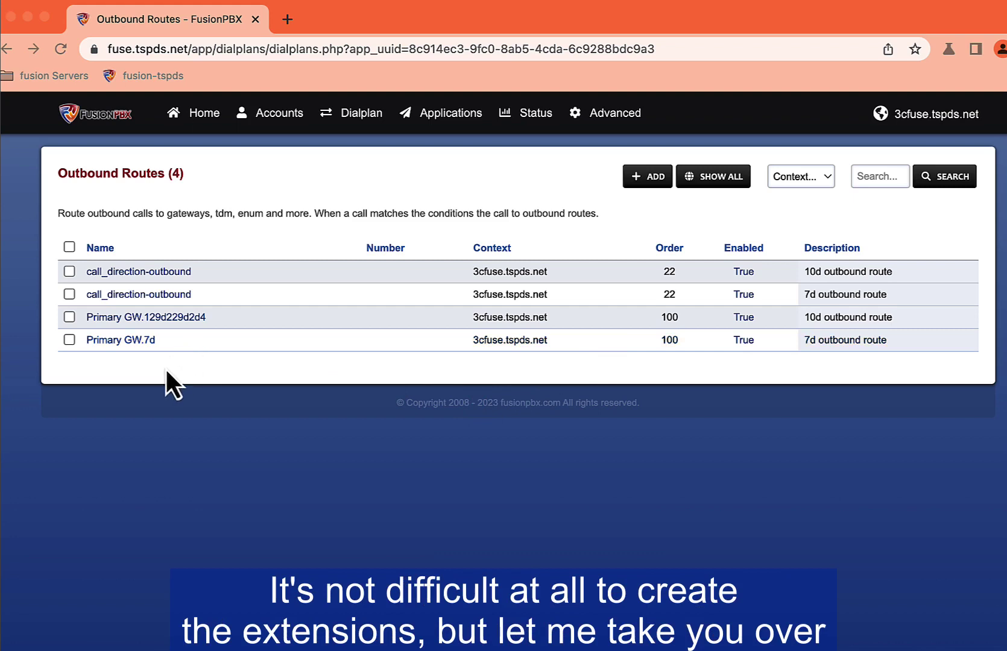
Step: Check the Event Guard log for blocked registration attempts
{"action": "left_click", "coordinate": [426, 143]}
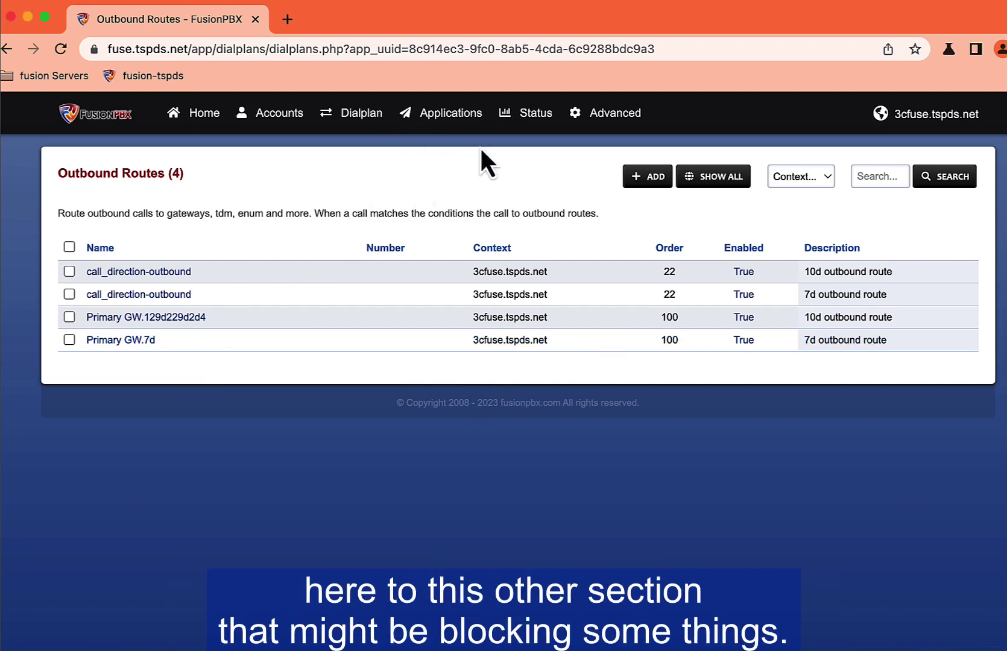
{"action": "mouse_move", "coordinate": [518, 129]}
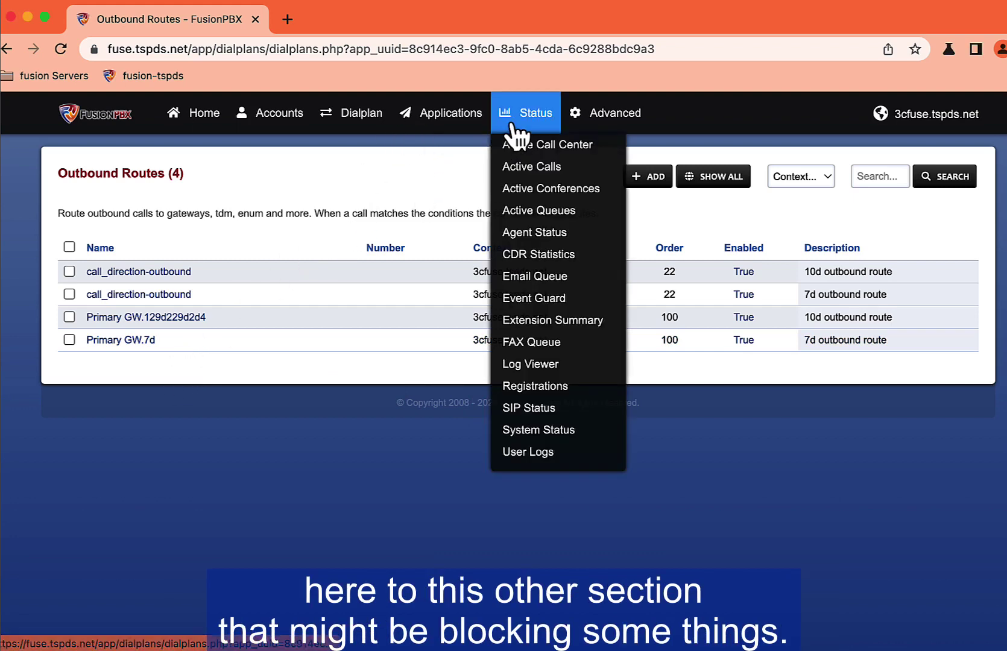
{"action": "left_click", "coordinate": [516, 300]}
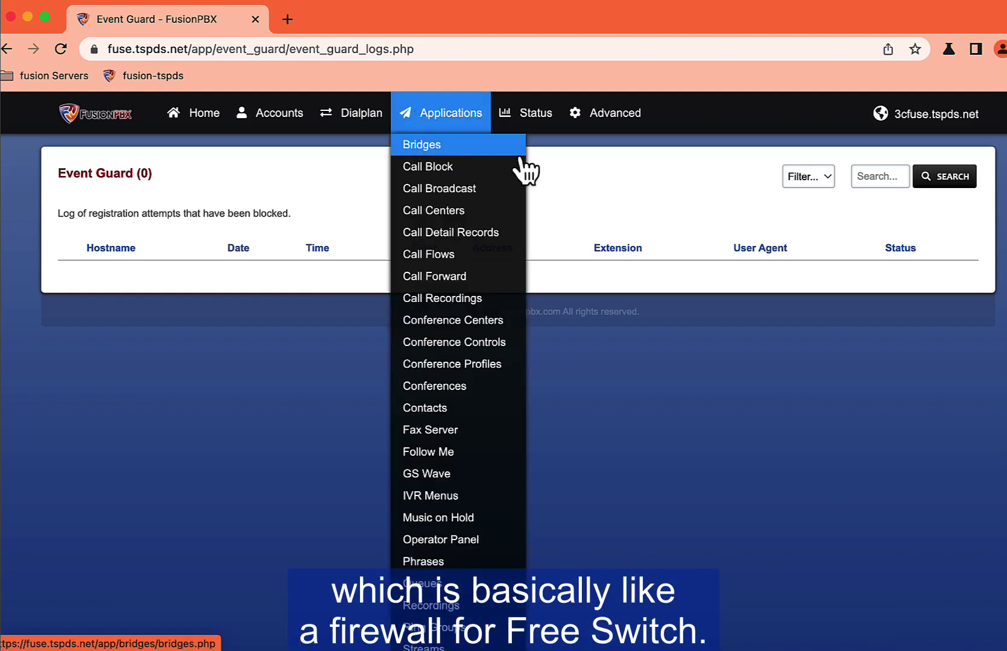
Step: Go to the Accounts Extensions list
{"action": "mouse_move", "coordinate": [449, 124]}
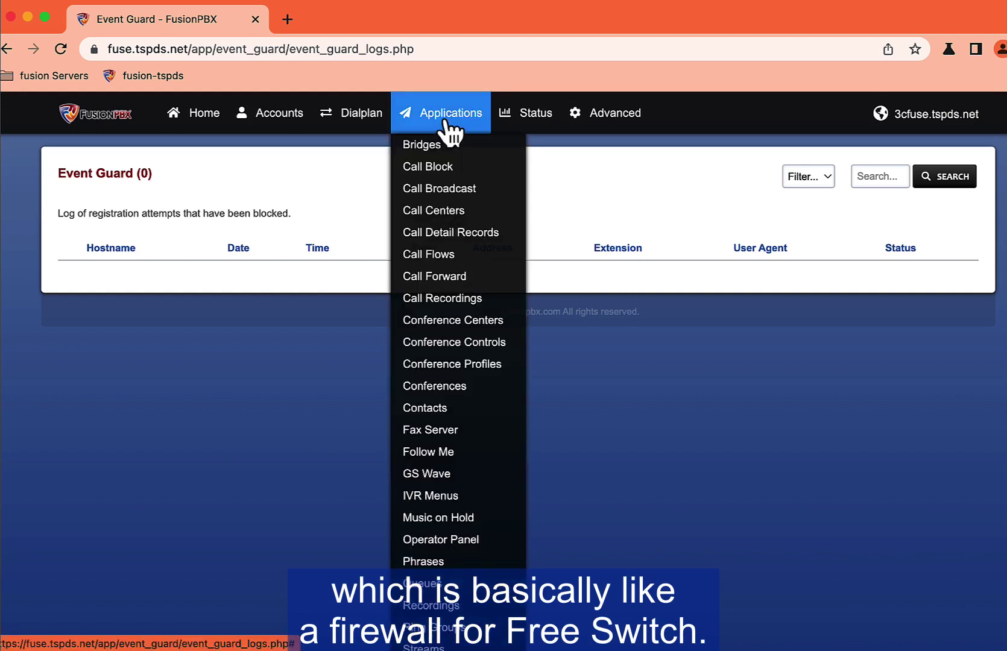
{"action": "mouse_move", "coordinate": [275, 128]}
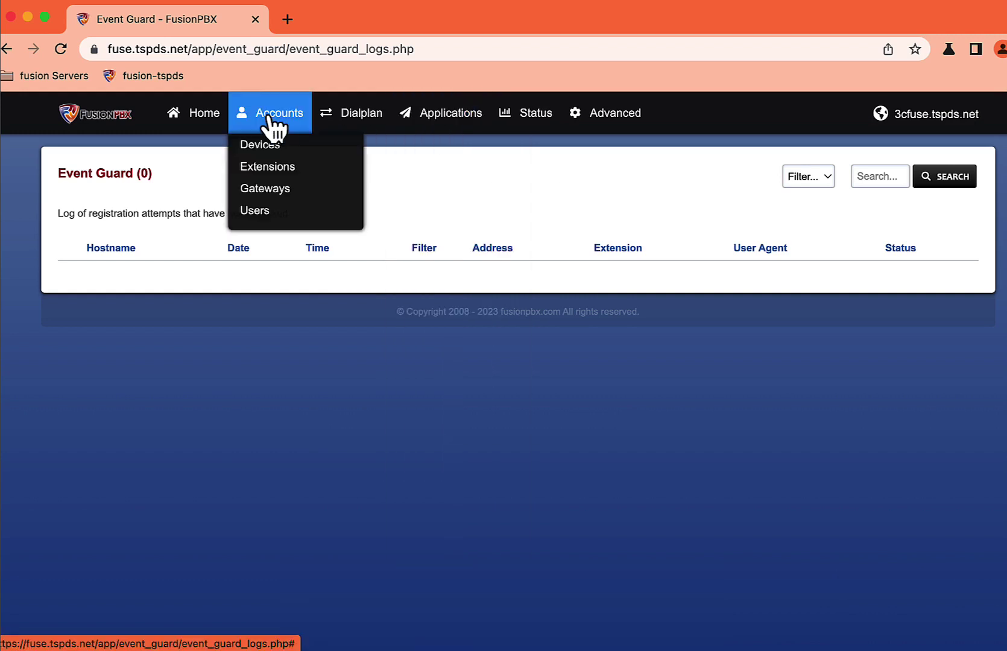
{"action": "left_click", "coordinate": [267, 166]}
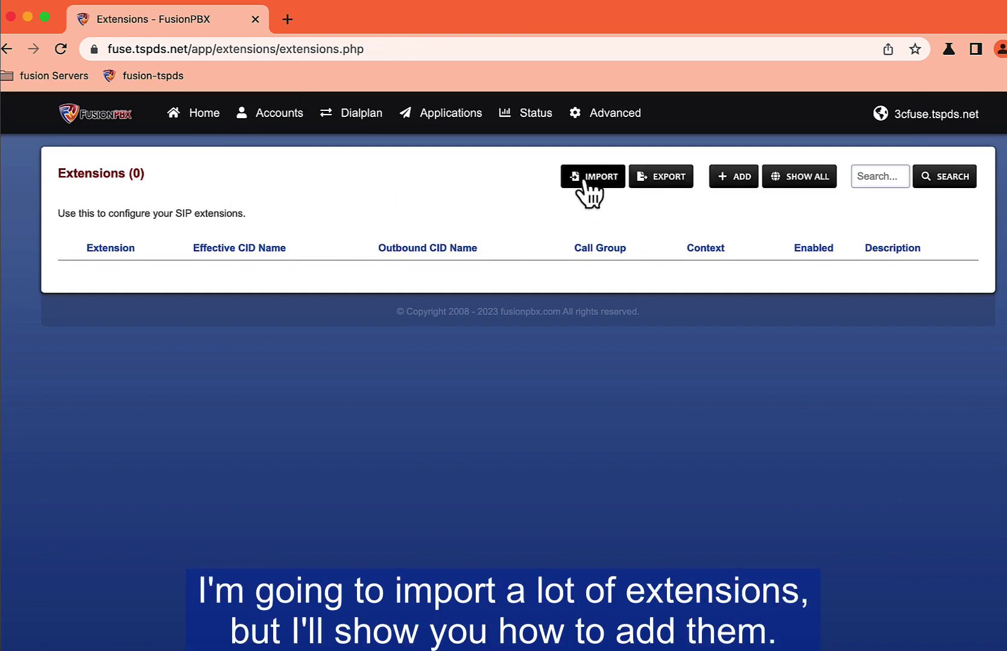
Step: Start a new extension with extension number 400
{"action": "left_click", "coordinate": [745, 177]}
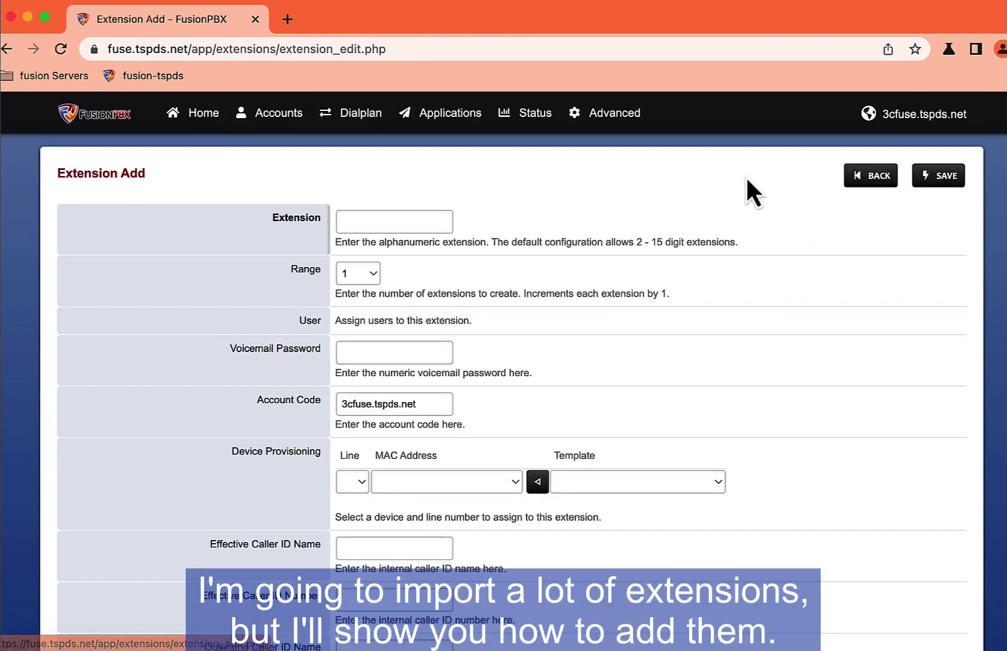
{"action": "left_click", "coordinate": [438, 221]}
{"action": "type", "text": "400"}
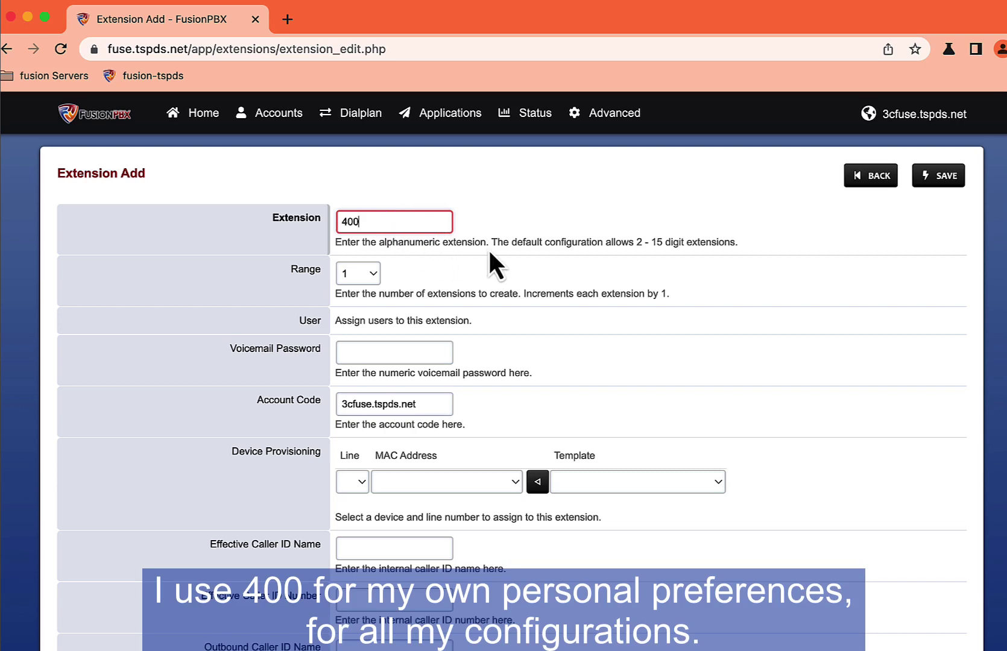
{"action": "scroll", "coordinate": [490, 254], "scroll_direction": "down", "scroll_amount": 1}
{"action": "scroll", "coordinate": [490, 253], "scroll_direction": "down", "scroll_amount": 1}
{"action": "scroll", "coordinate": [488, 246], "scroll_direction": "up", "scroll_amount": 2}
{"action": "scroll", "coordinate": [396, 227], "scroll_direction": "down", "scroll_amount": 5}
Step: Go through the voicemail password and outbound caller ID fields down to Domain and Context 3cfuse.tspds.net
{"action": "left_click", "coordinate": [382, 224]}
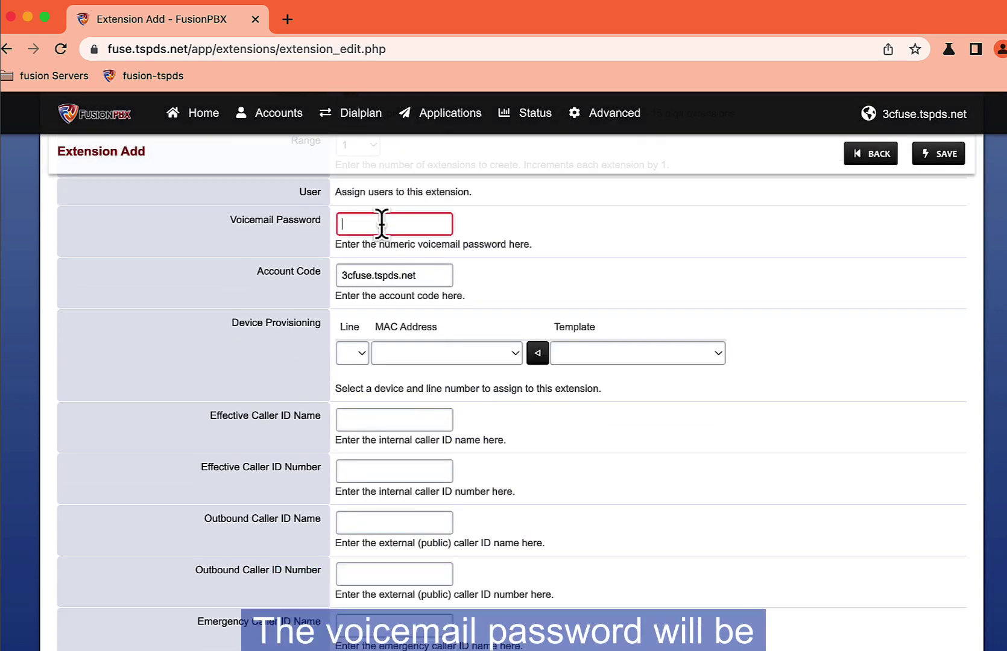
{"action": "scroll", "coordinate": [495, 240], "scroll_direction": "up", "scroll_amount": 4}
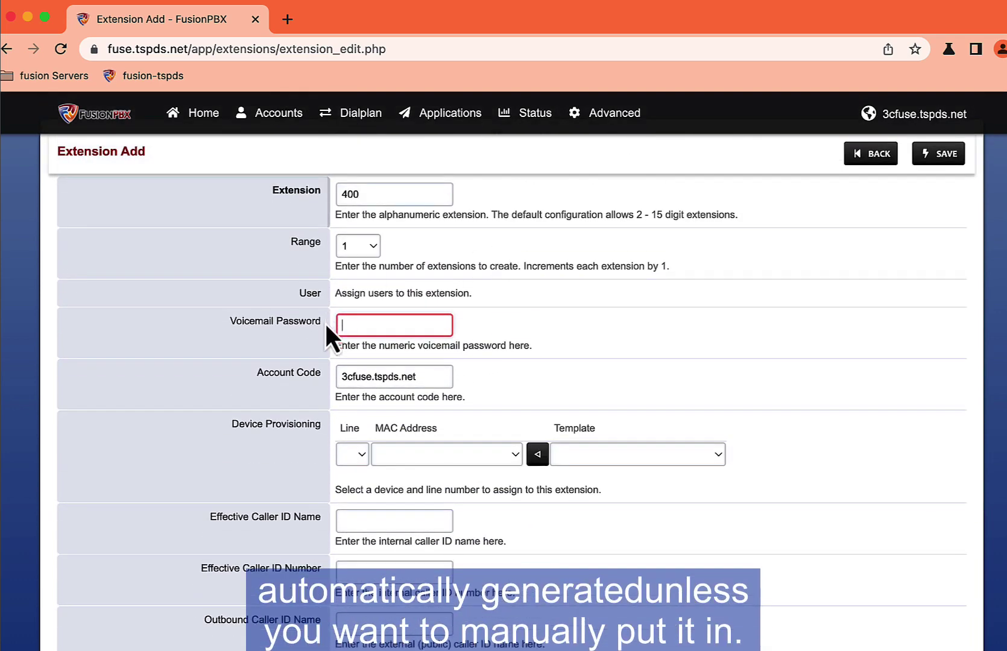
{"action": "scroll", "coordinate": [581, 332], "scroll_direction": "down", "scroll_amount": 3}
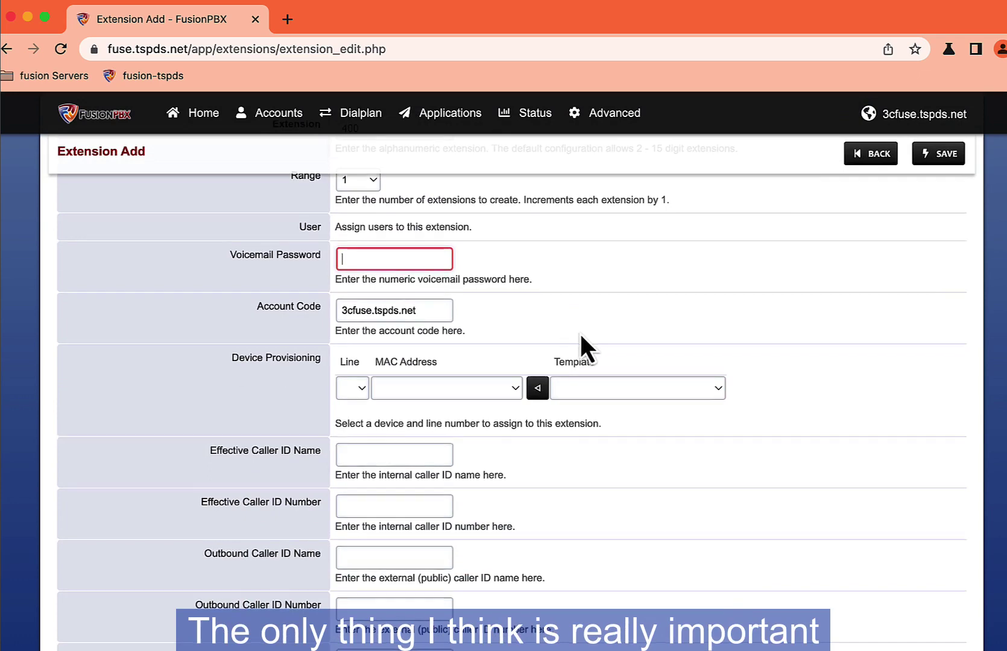
{"action": "scroll", "coordinate": [580, 337], "scroll_direction": "down", "scroll_amount": 8}
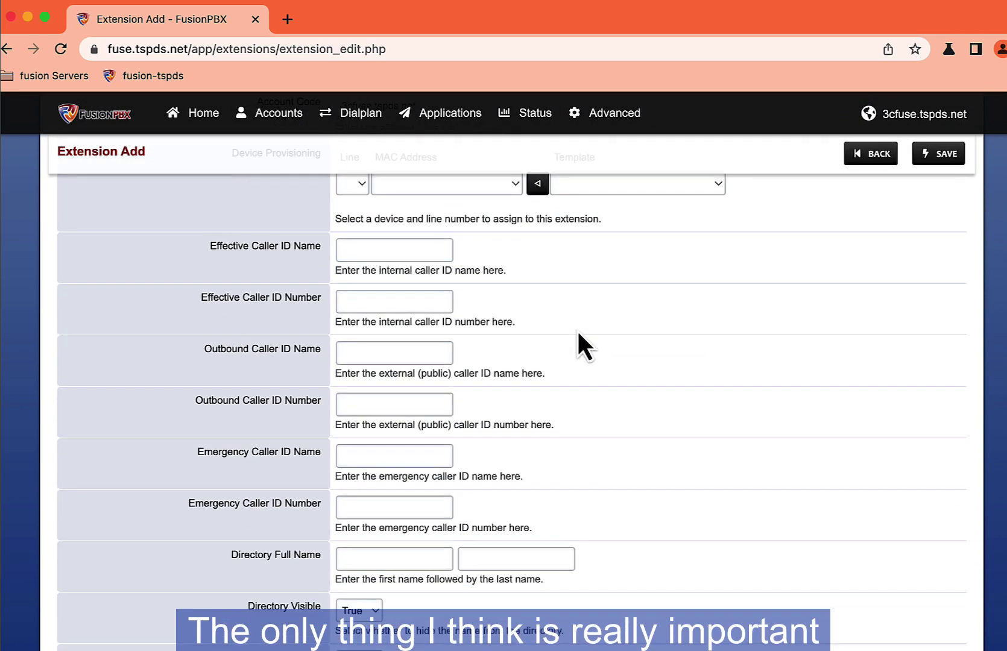
{"action": "left_click", "coordinate": [359, 352]}
{"action": "left_click", "coordinate": [355, 405]}
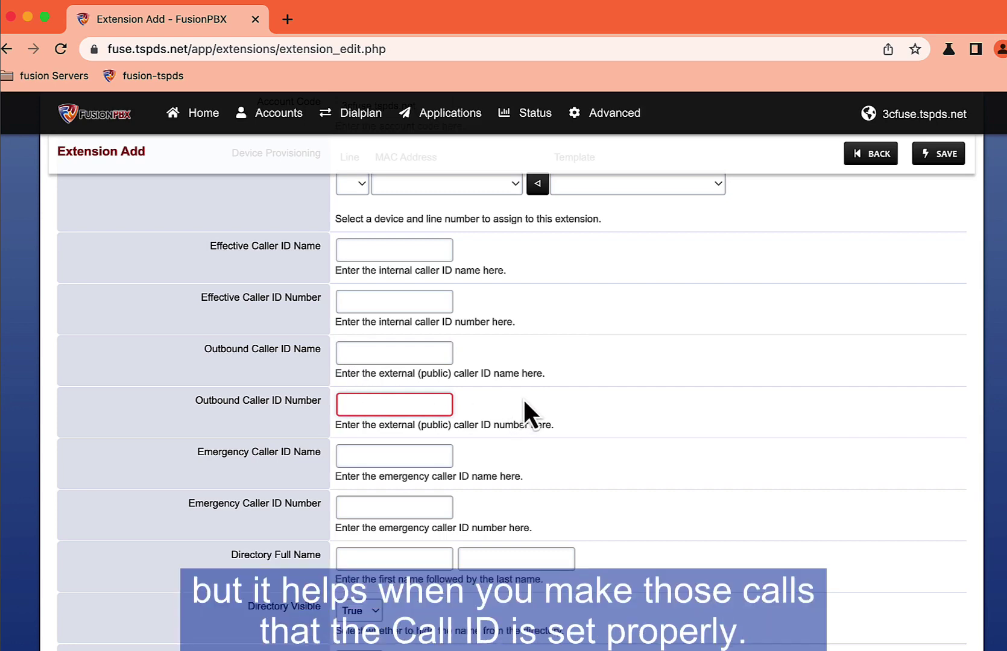
{"action": "scroll", "coordinate": [536, 401], "scroll_direction": "down", "scroll_amount": 5}
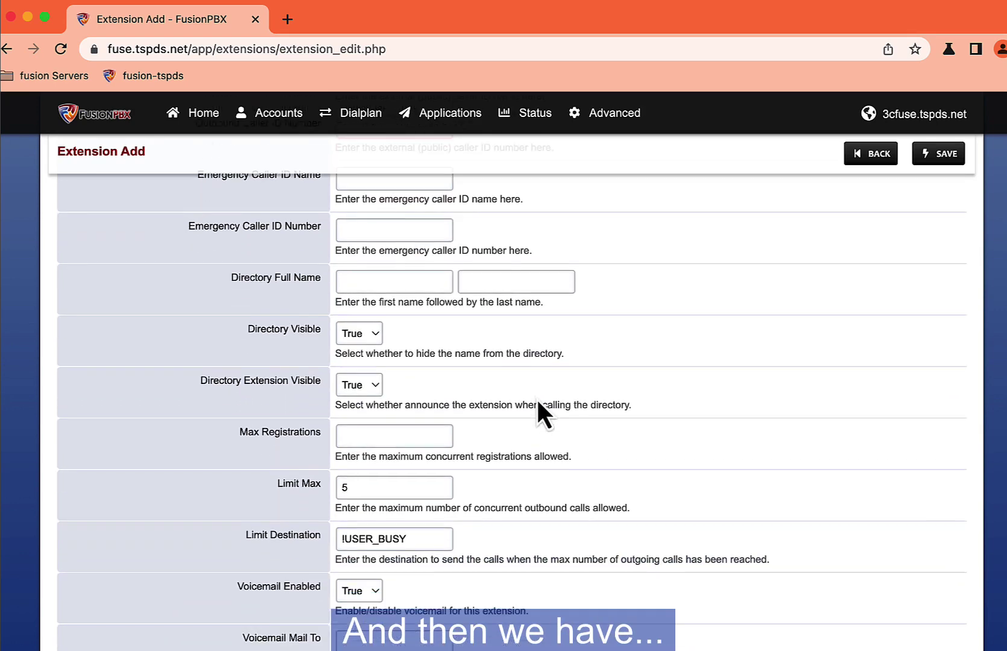
{"action": "scroll", "coordinate": [537, 403], "scroll_direction": "down", "scroll_amount": 10}
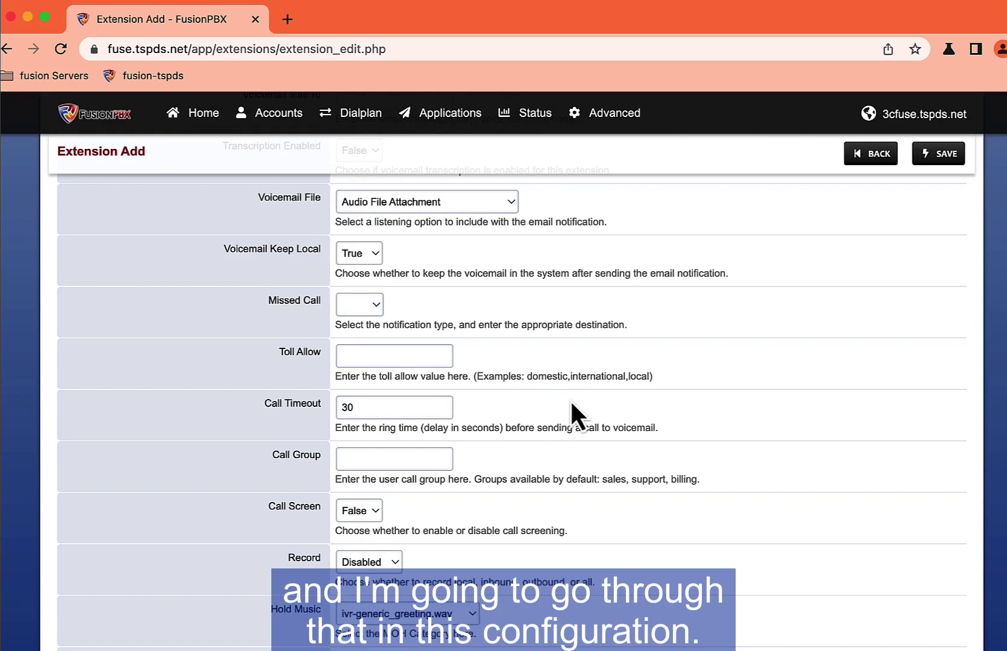
{"action": "scroll", "coordinate": [619, 416], "scroll_direction": "down", "scroll_amount": 2}
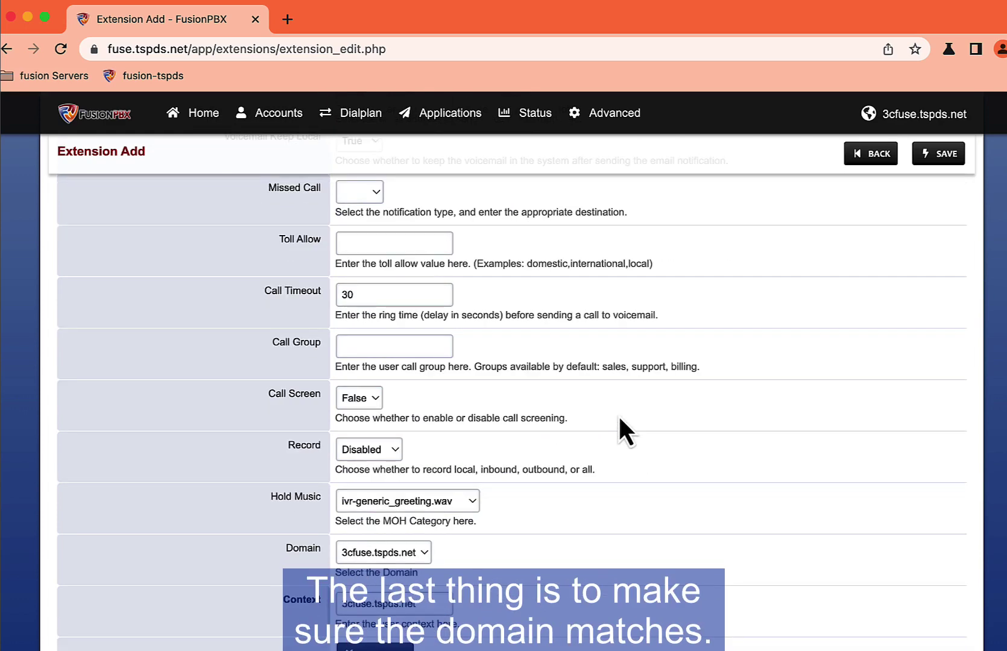
{"action": "scroll", "coordinate": [618, 415], "scroll_direction": "down", "scroll_amount": 2}
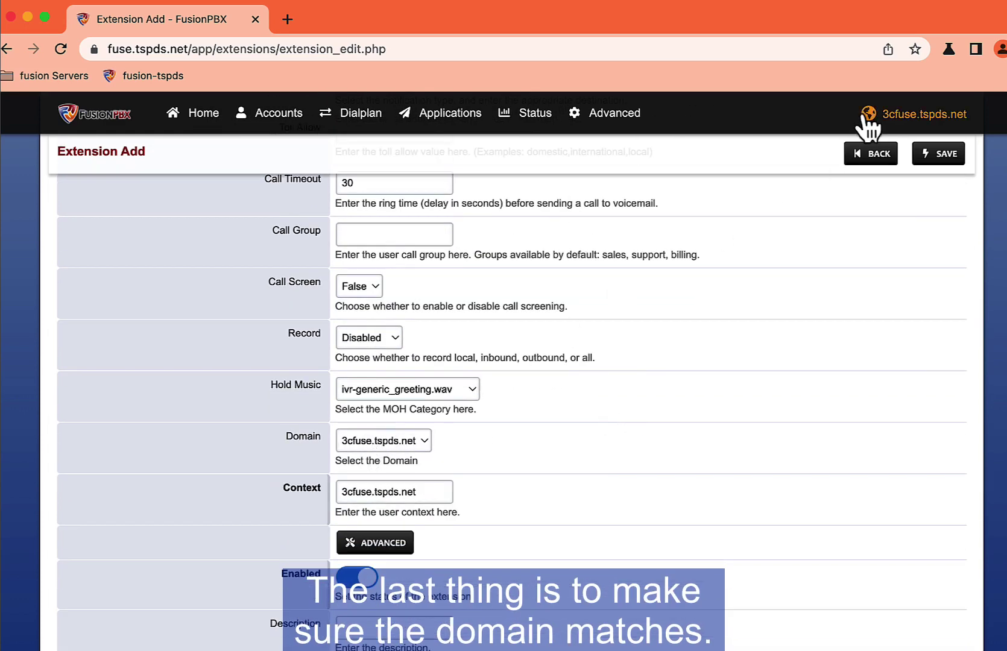
Step: Enter a test voicemail e-mail address, fix its typo, and save extension 400
{"action": "scroll", "coordinate": [482, 529], "scroll_direction": "down", "scroll_amount": 1}
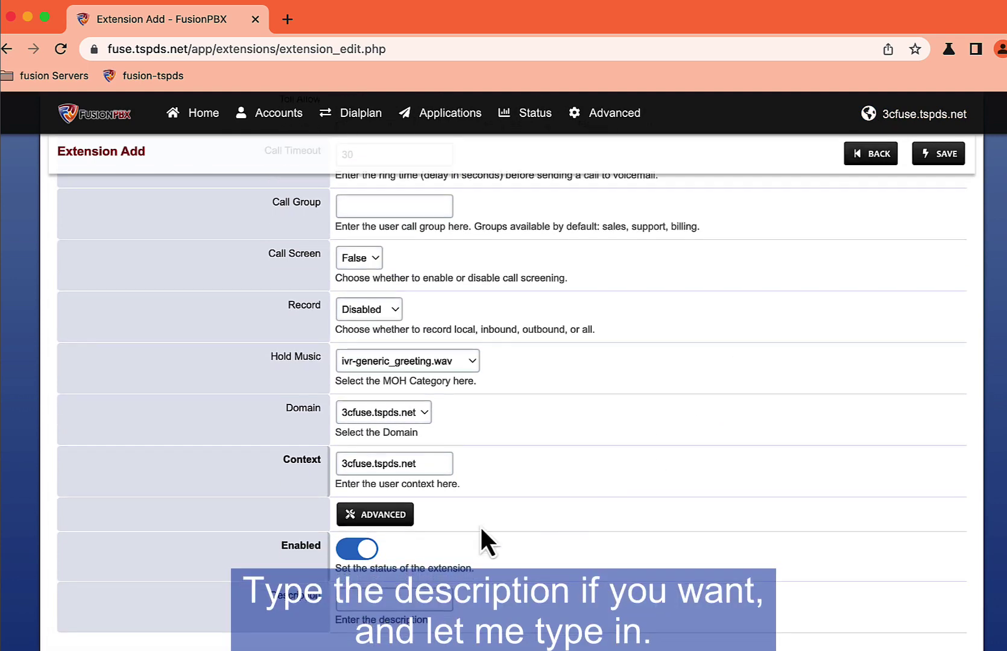
{"action": "left_click", "coordinate": [396, 594]}
{"action": "left_click", "coordinate": [396, 594]}
{"action": "left_click", "coordinate": [415, 594]}
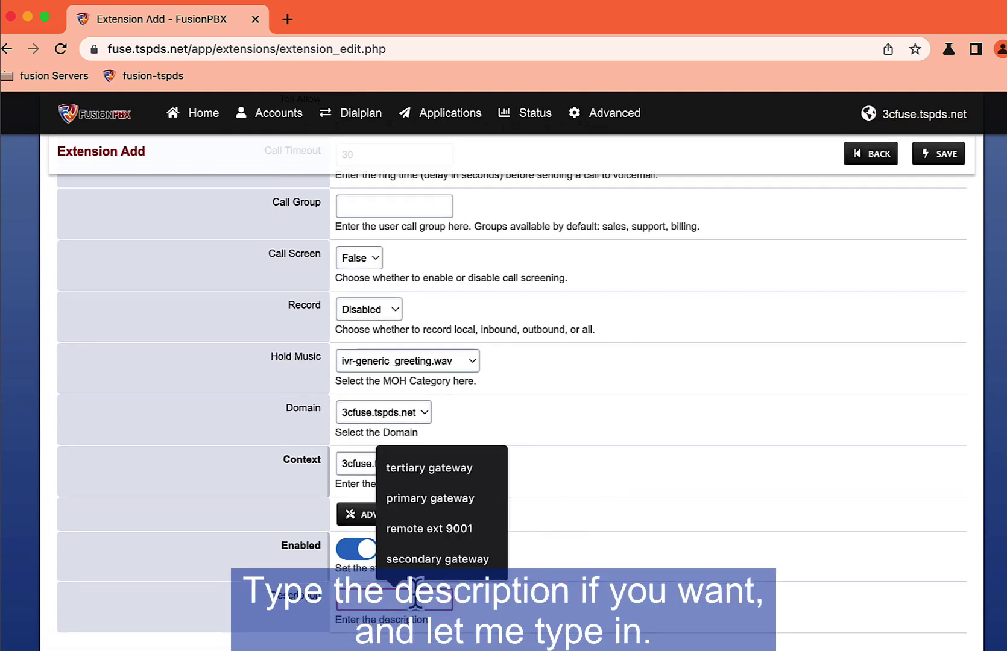
{"action": "type", "text": "404"}
{"action": "type", "text": " ext"}
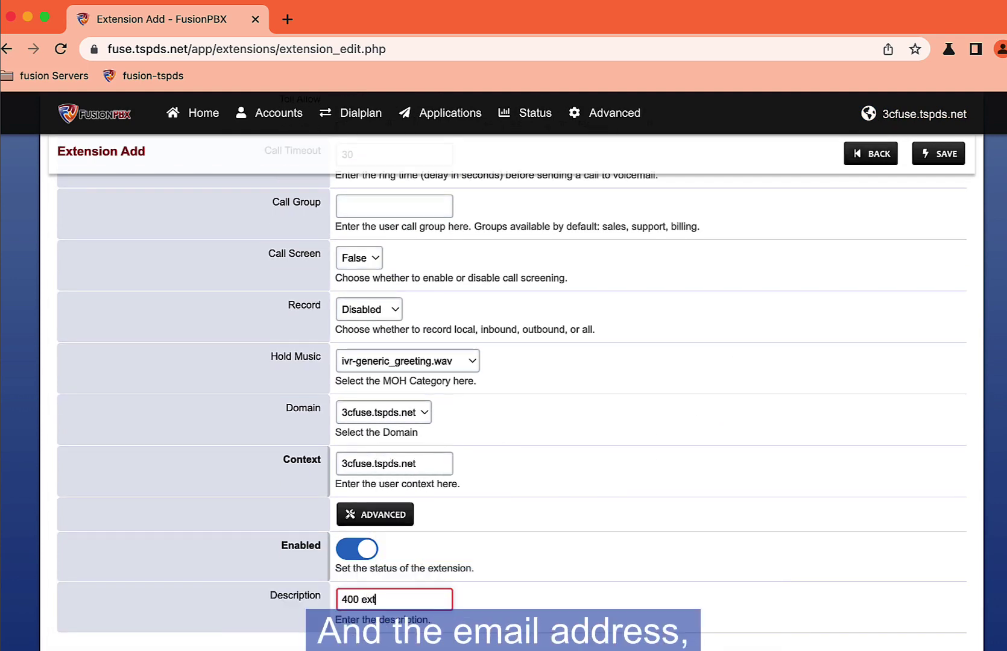
{"action": "scroll", "coordinate": [647, 462], "scroll_direction": "up", "scroll_amount": 5}
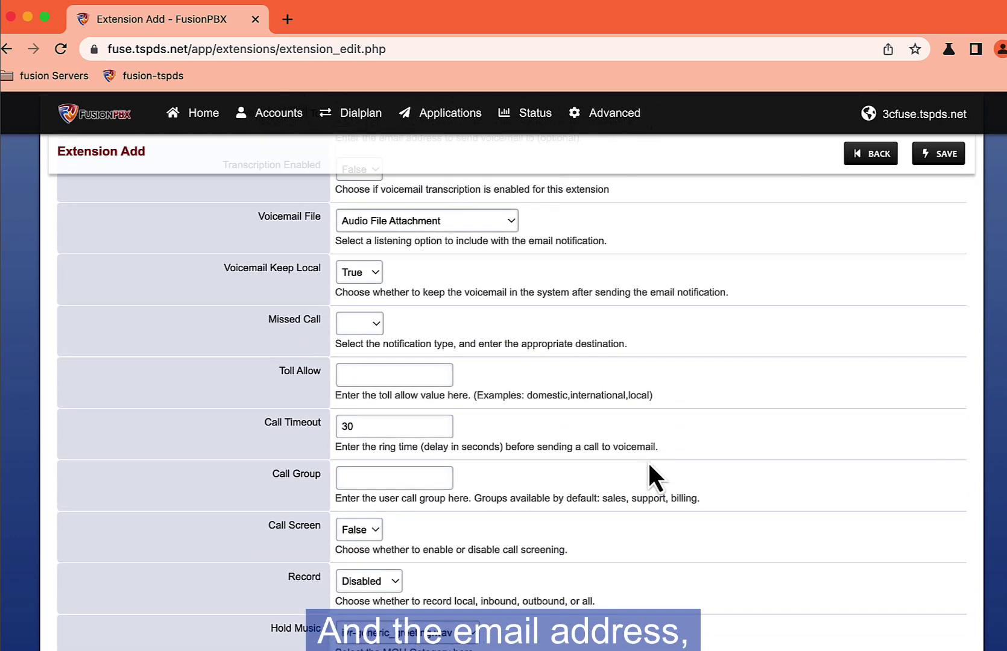
{"action": "type", "text": "@"}
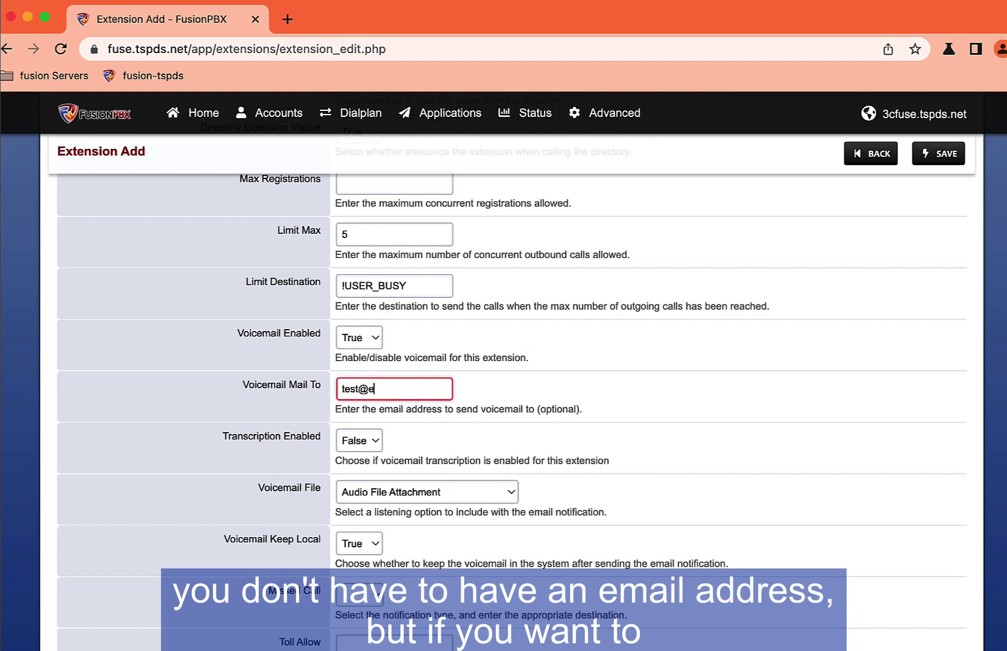
{"action": "type", "text": "email.com"}
{"action": "key", "text": "BackSpace"}
{"action": "key", "text": "BackSpace"}
{"action": "type", "text": "com"}
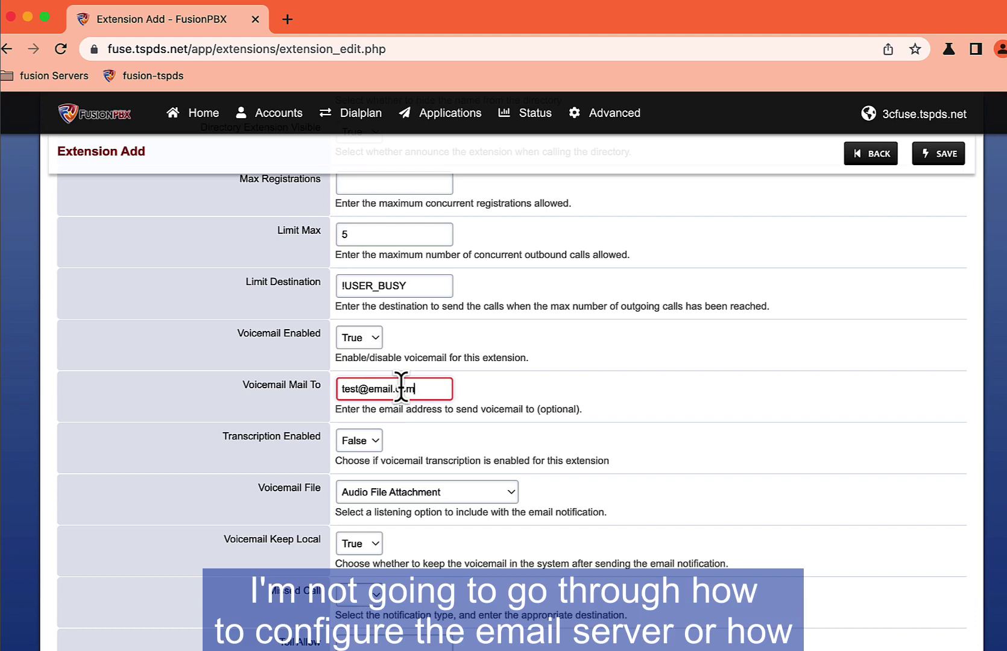
{"action": "left_click", "coordinate": [933, 158]}
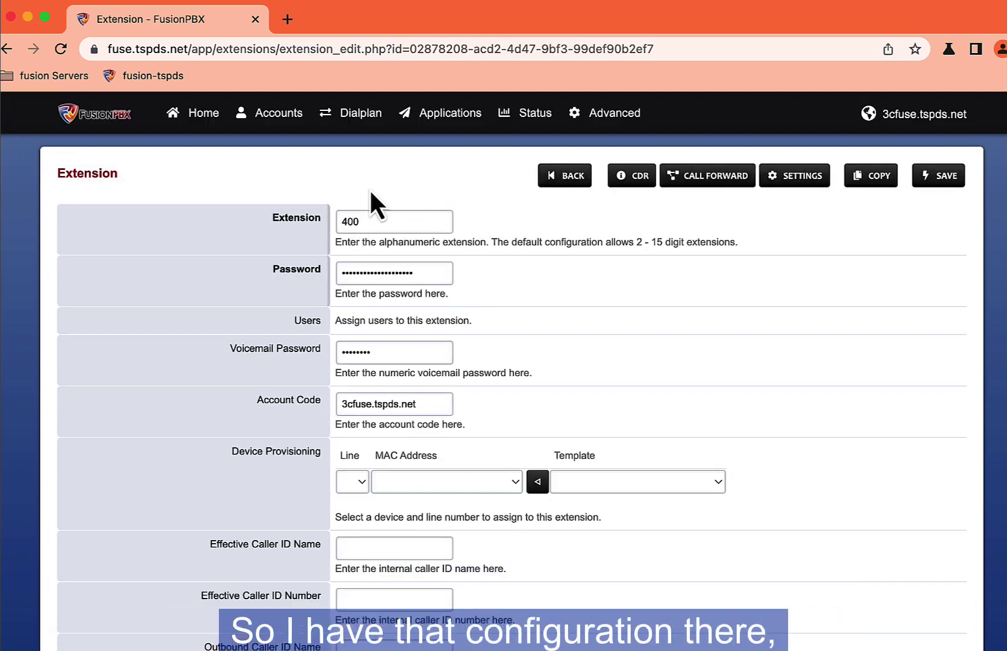
Step: Open the extension bulk import and paste the CSV data for extensions 401–404
{"action": "left_click", "coordinate": [549, 178]}
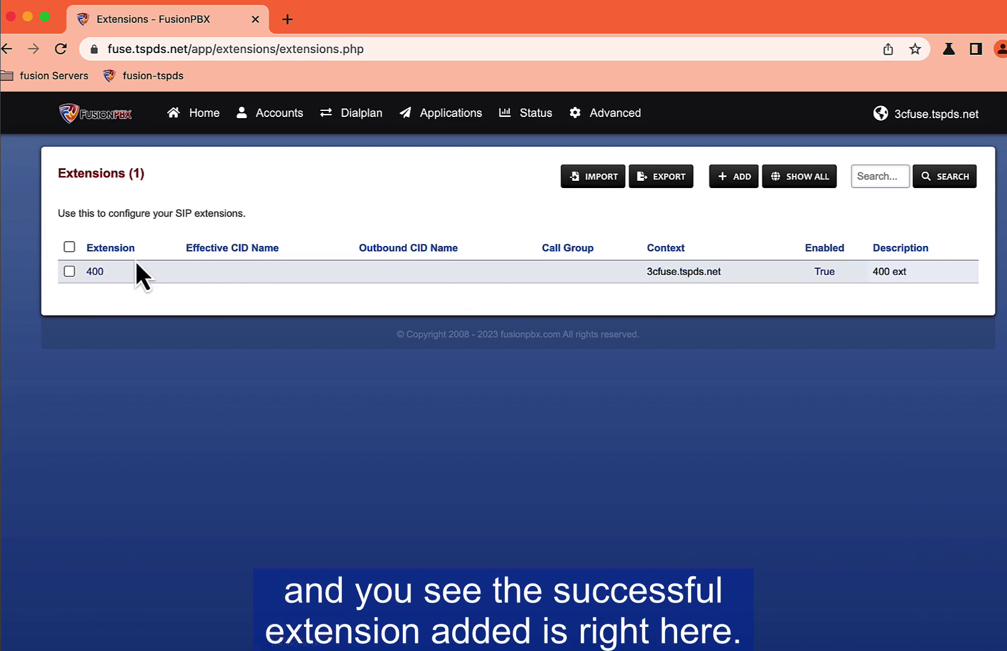
{"action": "left_click", "coordinate": [623, 176]}
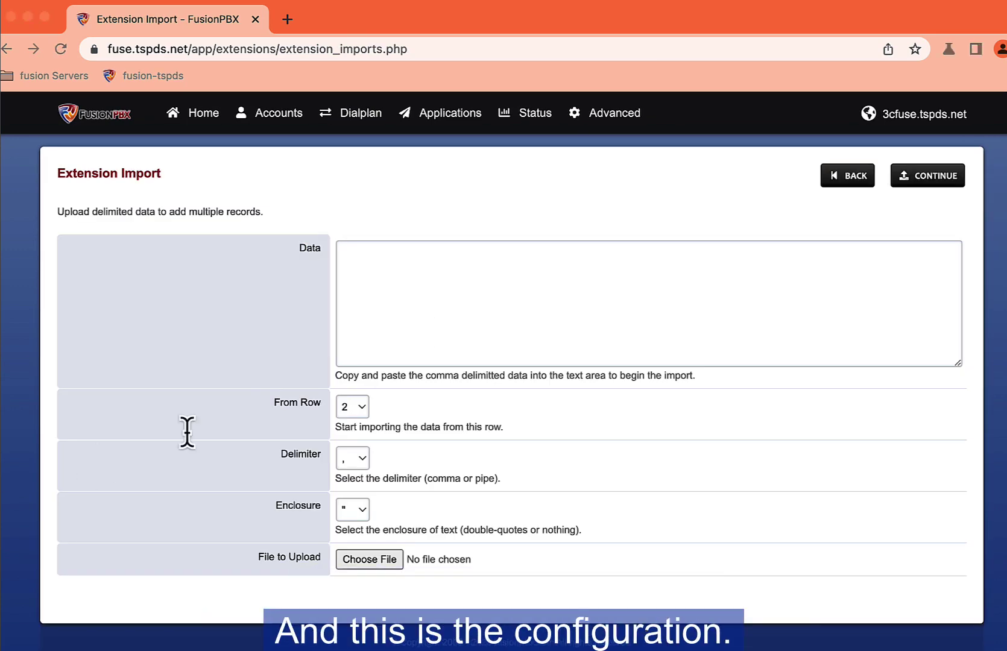
{"action": "right_click", "coordinate": [398, 353]}
{"action": "left_click", "coordinate": [431, 472]}
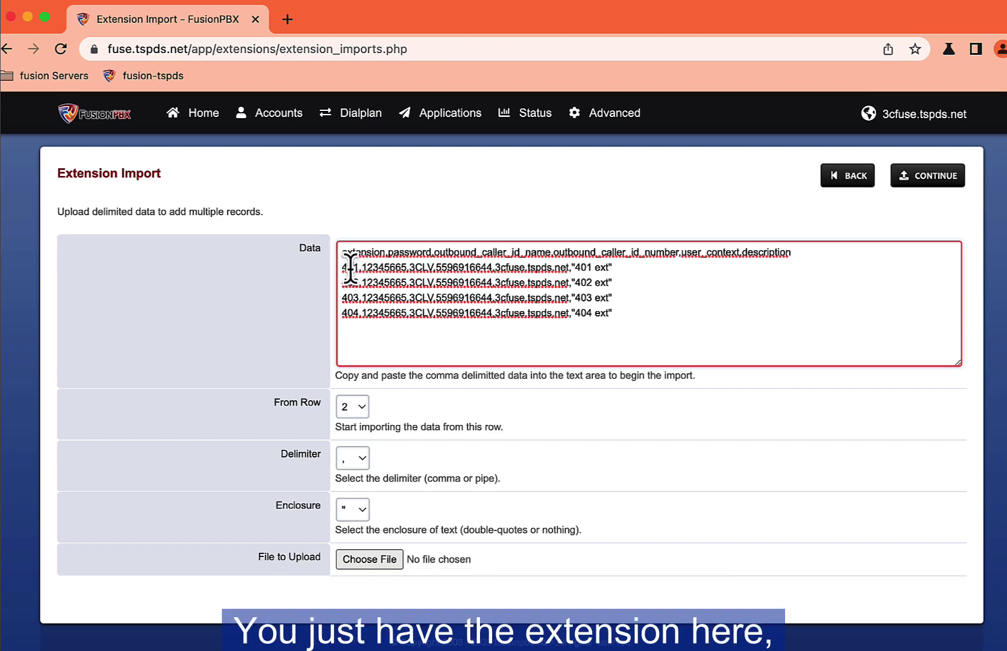
Step: Review row 401's password, caller ID, domain 3cfuse.tspds.net and description, then continue to column matching
{"action": "double_click", "coordinate": [387, 268]}
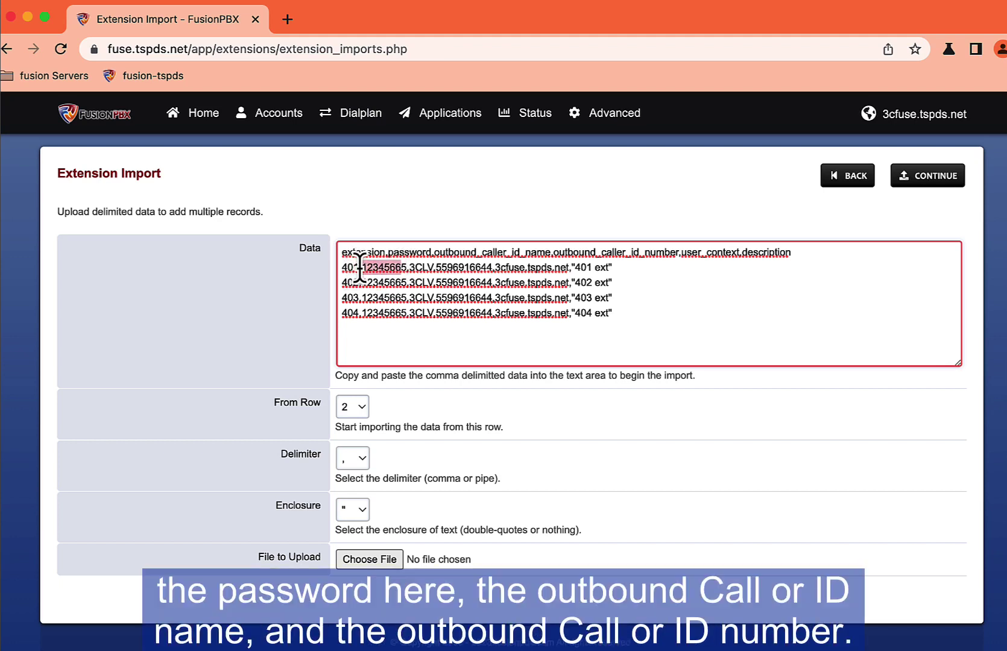
{"action": "left_click", "coordinate": [427, 267]}
{"action": "double_click", "coordinate": [422, 267]}
{"action": "double_click", "coordinate": [443, 267]}
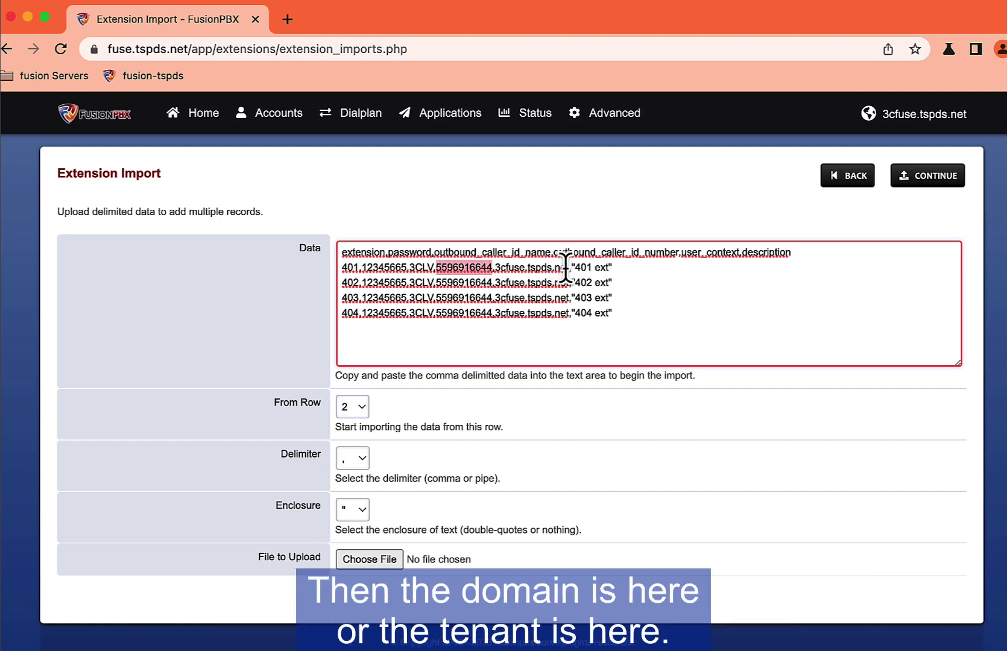
{"action": "left_click_drag", "start_coordinate": [567, 268], "coordinate": [495, 267]}
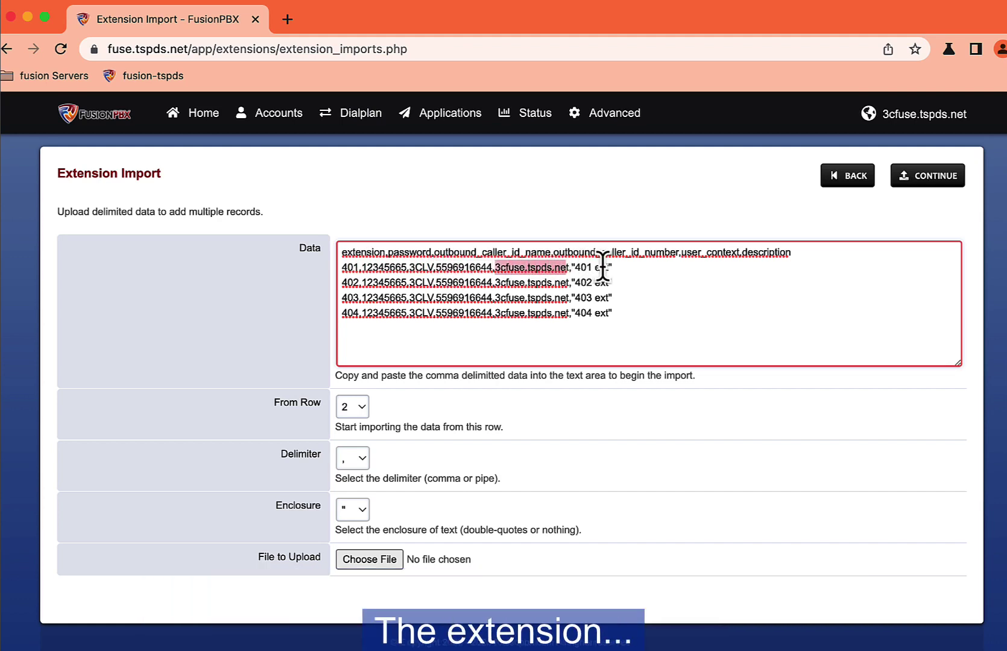
{"action": "left_click", "coordinate": [597, 267]}
{"action": "left_click_drag", "start_coordinate": [597, 267], "coordinate": [576, 268]}
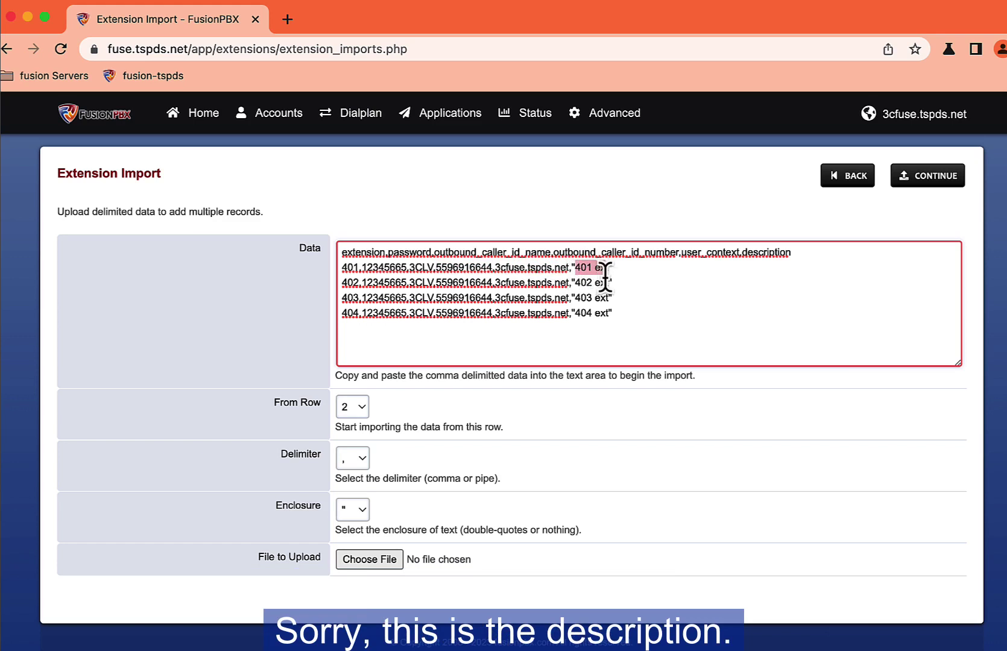
{"action": "left_click", "coordinate": [920, 181]}
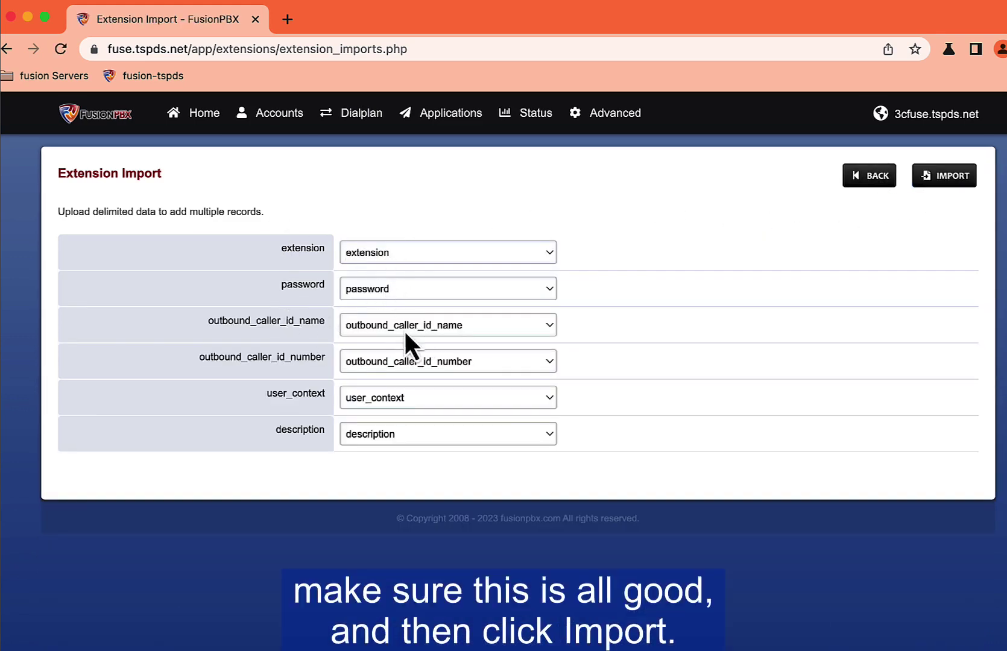
Step: Import extensions 401–404 and enable all the listed extensions
{"action": "left_click", "coordinate": [937, 182]}
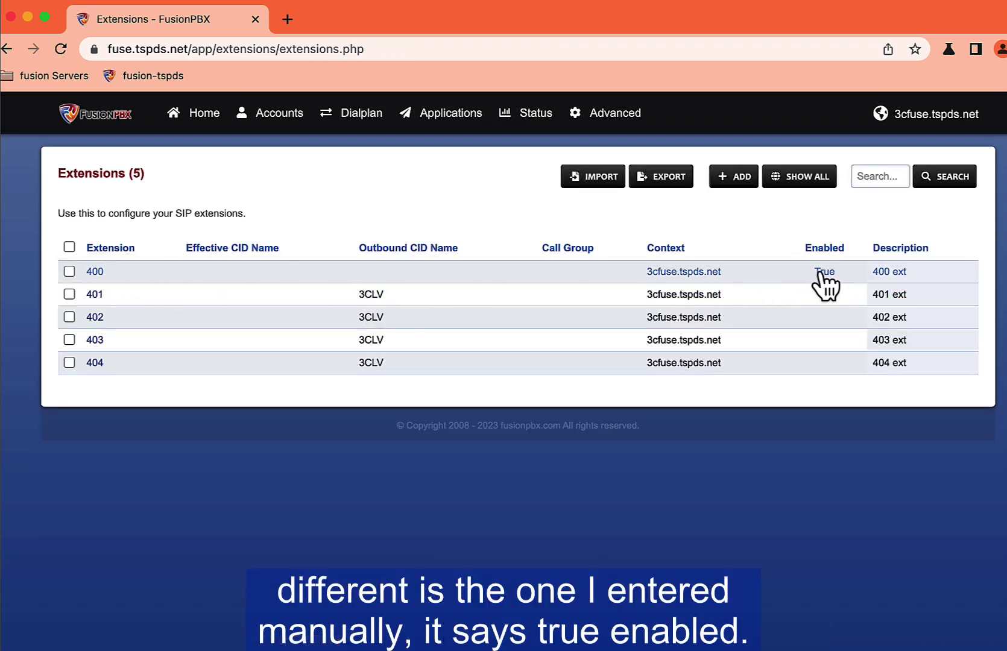
{"action": "left_click", "coordinate": [69, 246]}
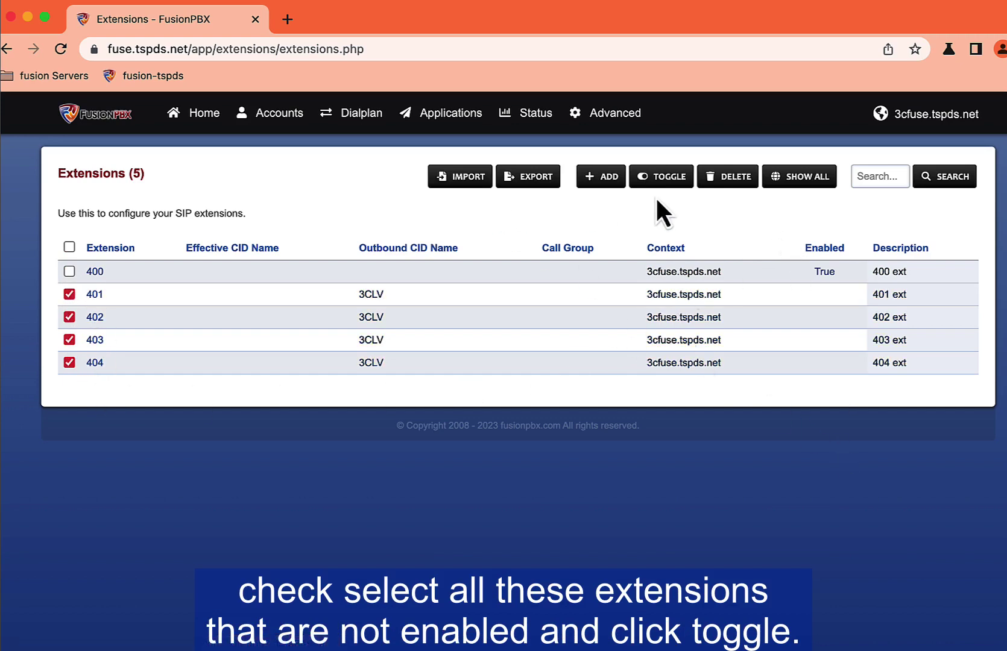
{"action": "left_click", "coordinate": [671, 185]}
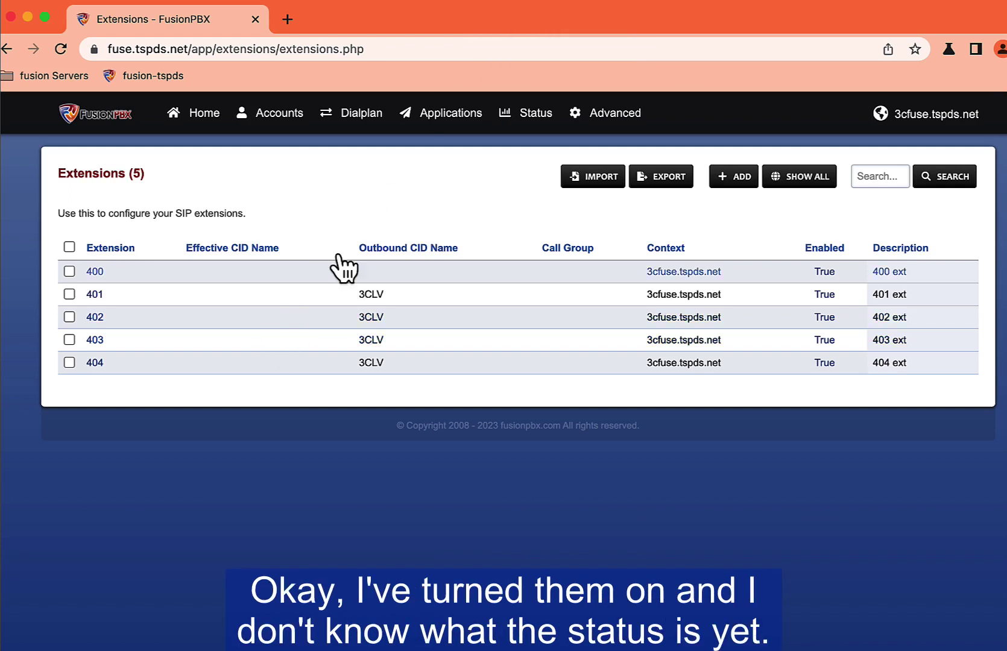
Step: Go to the Status > Registrations page and start a new browser tab
{"action": "left_click", "coordinate": [530, 113]}
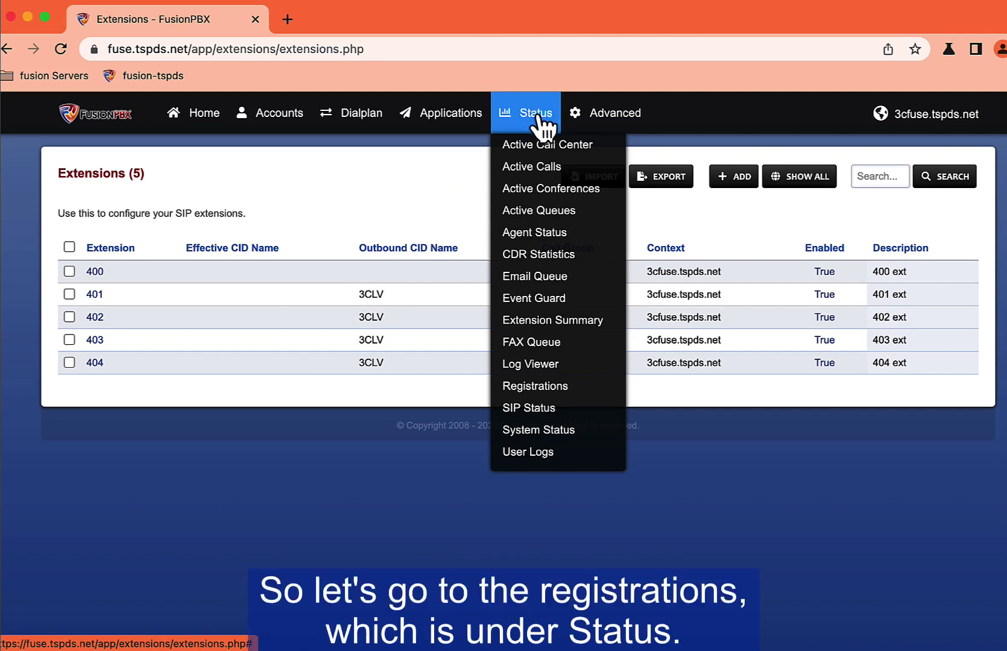
{"action": "left_click", "coordinate": [520, 390]}
{"action": "mouse_move", "coordinate": [298, 116]}
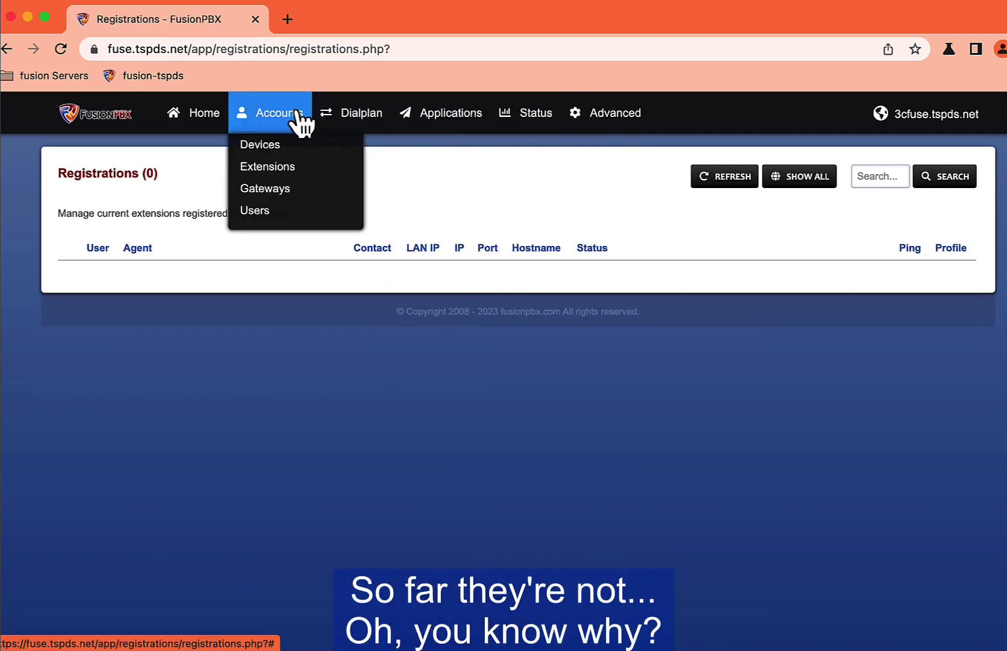
{"action": "left_click", "coordinate": [287, 19]}
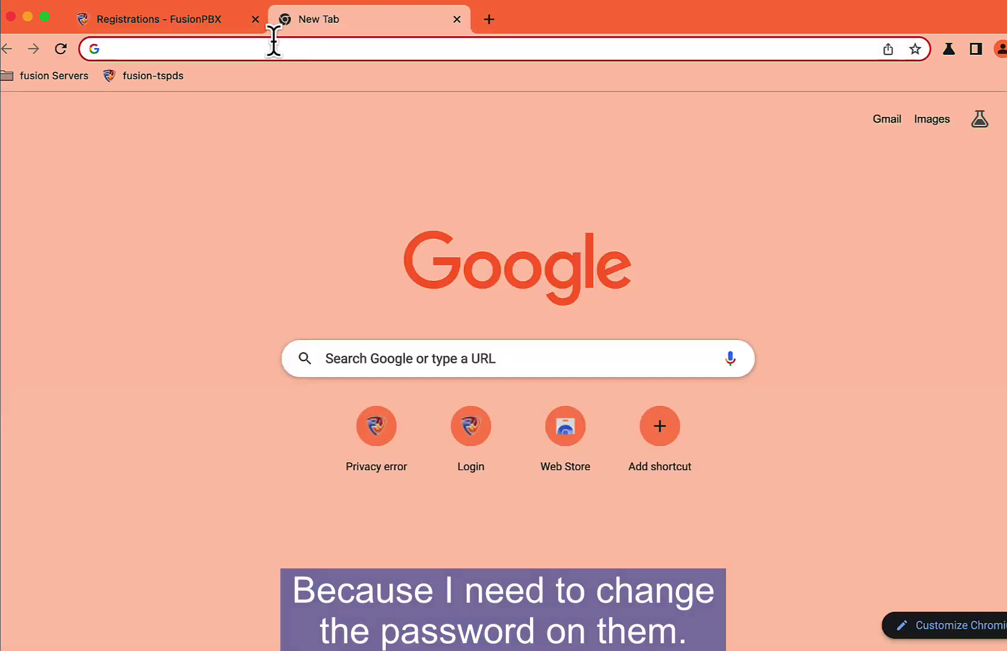
Step: Load the phone at 192.168.11.82, then enter 192.168.11.85 in another new tab
{"action": "left_click", "coordinate": [274, 47]}
{"action": "type", "text": "192"}
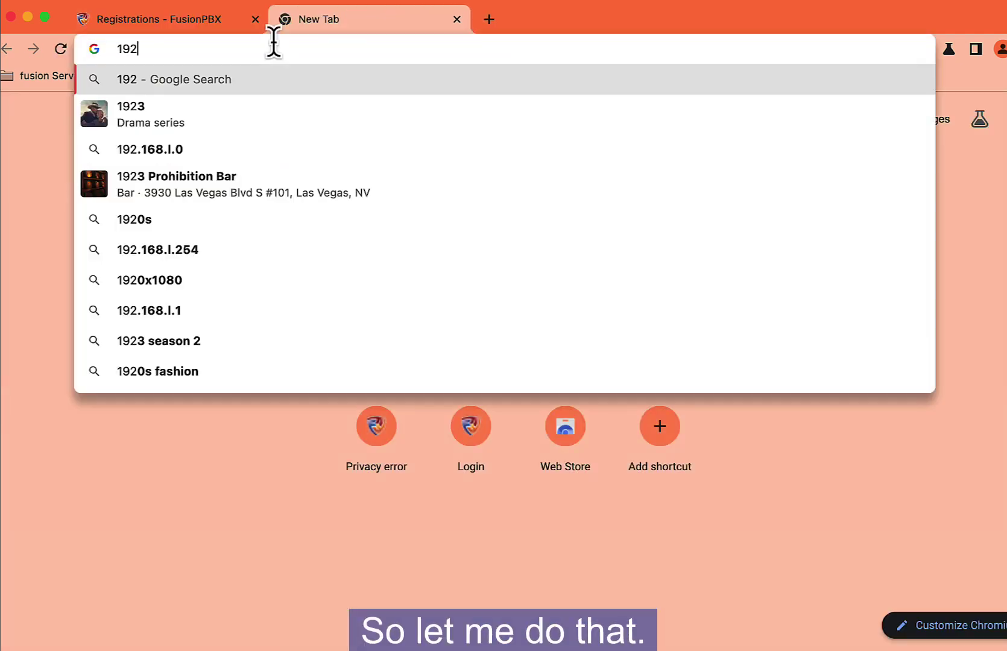
{"action": "type", "text": ".168"}
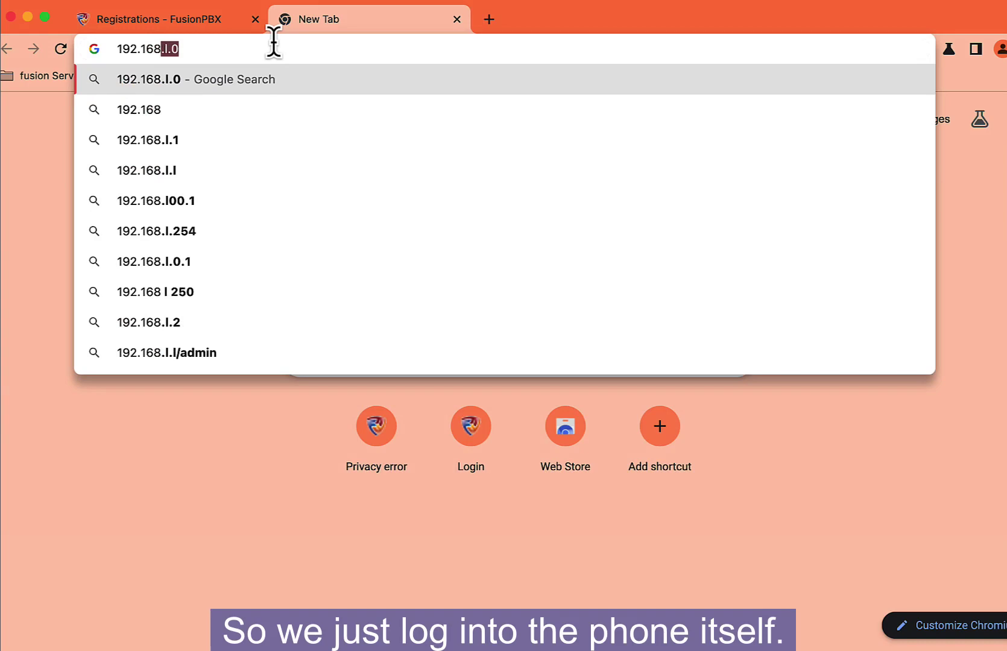
{"action": "type", "text": ".11.82"}
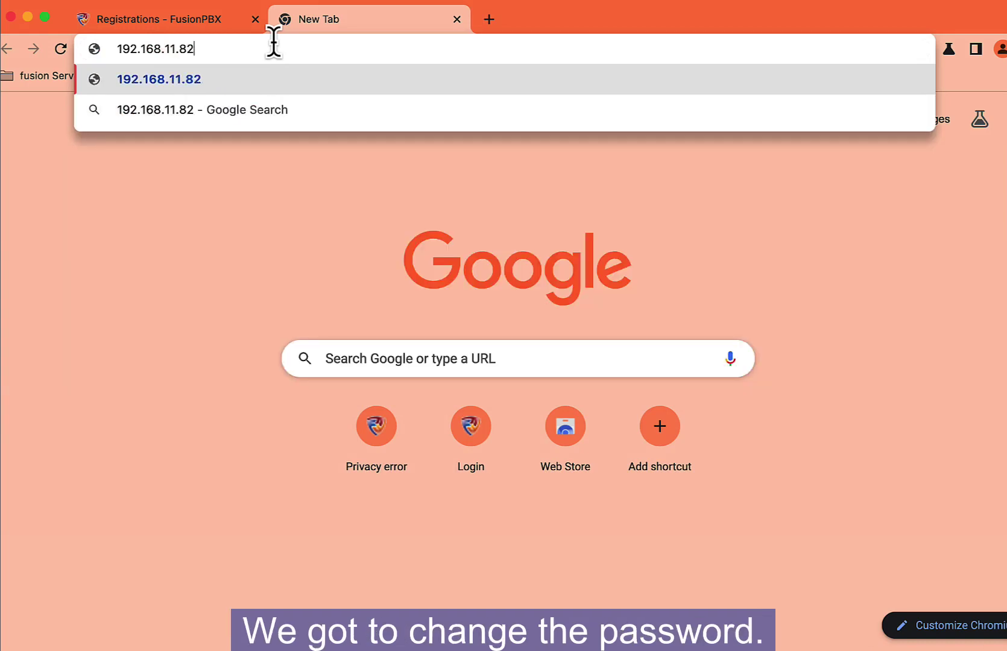
{"action": "key", "text": "Return"}
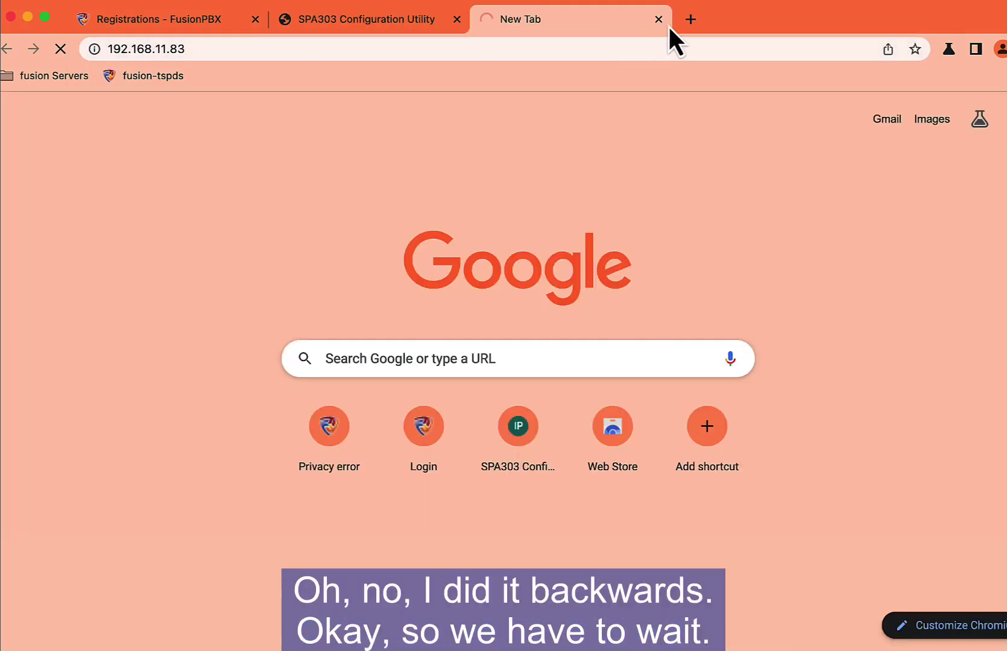
{"action": "left_click", "coordinate": [687, 22]}
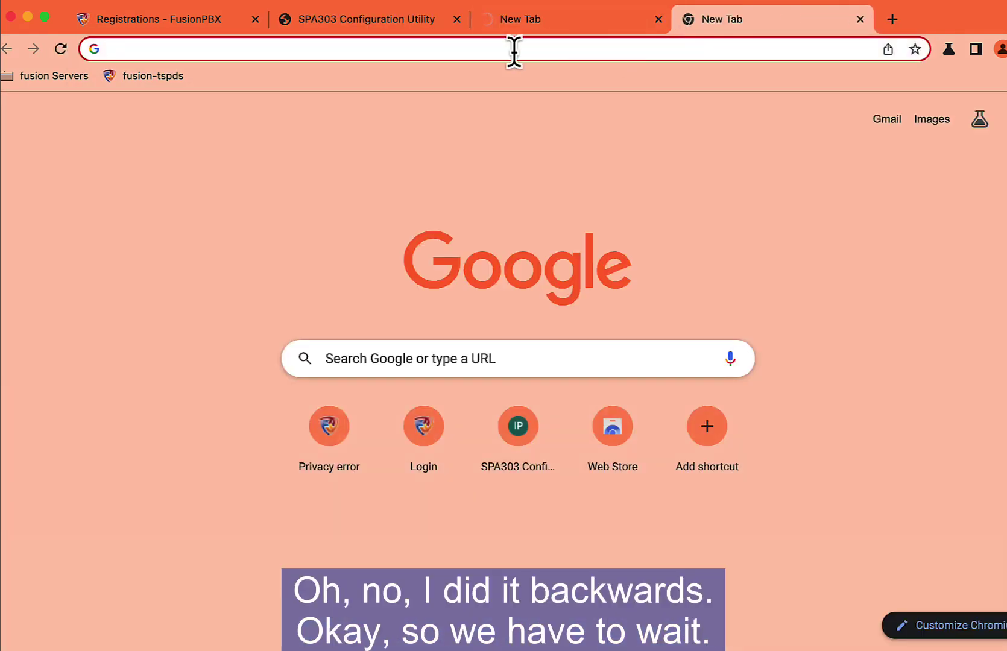
{"action": "left_click", "coordinate": [514, 53]}
{"action": "type", "text": "192"}
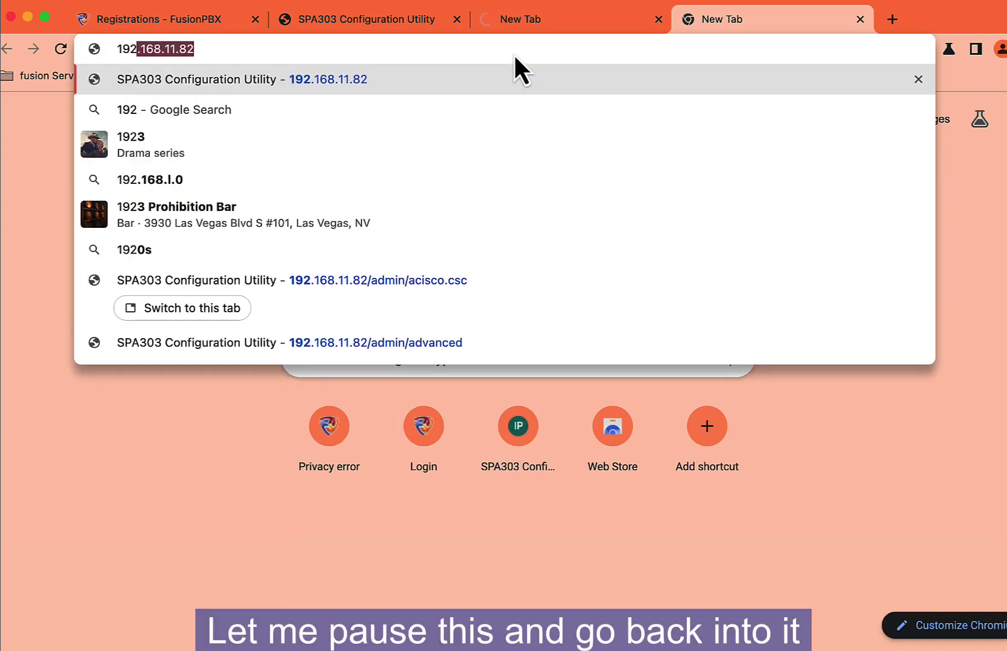
{"action": "type", "text": ".168.11.85"}
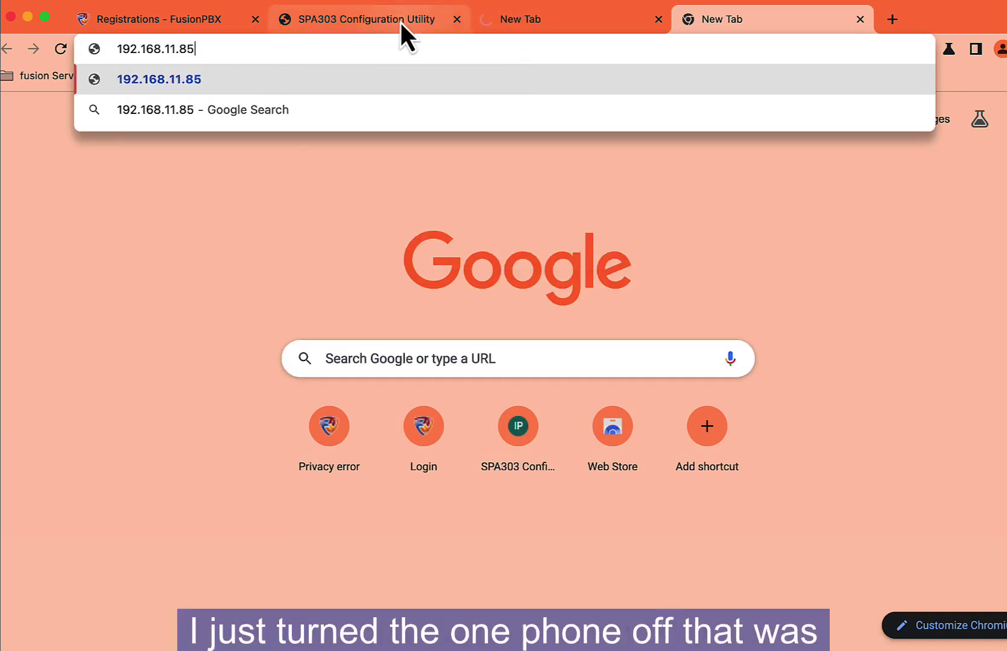
{"action": "mouse_move", "coordinate": [400, 22]}
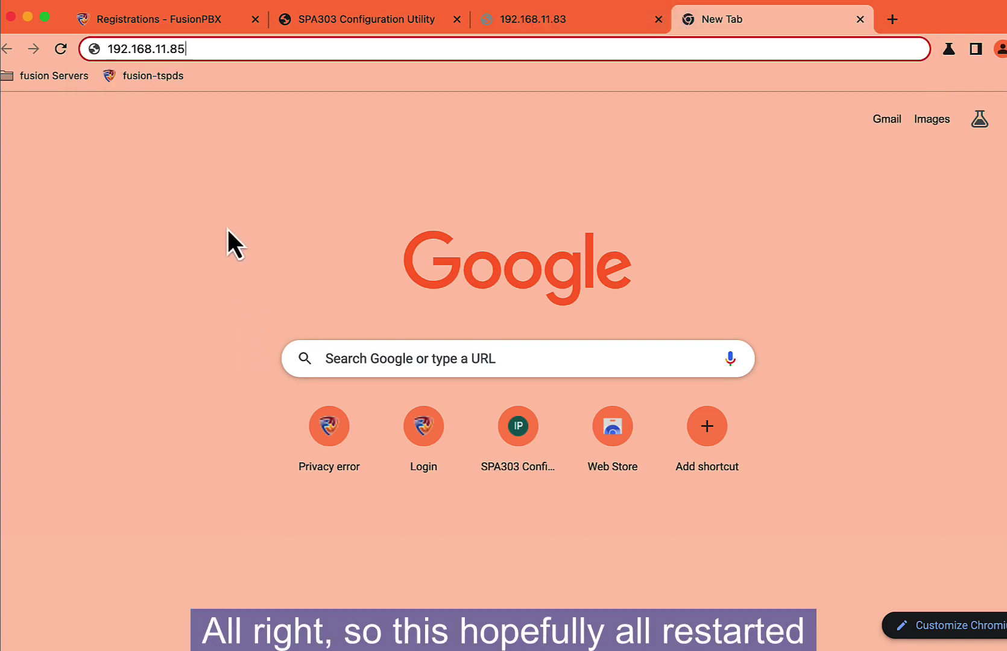
Step: Check the 192.168.11.82 and .83 phone tabs, reload .83, and load 192.168.11.85
{"action": "left_click", "coordinate": [330, 23]}
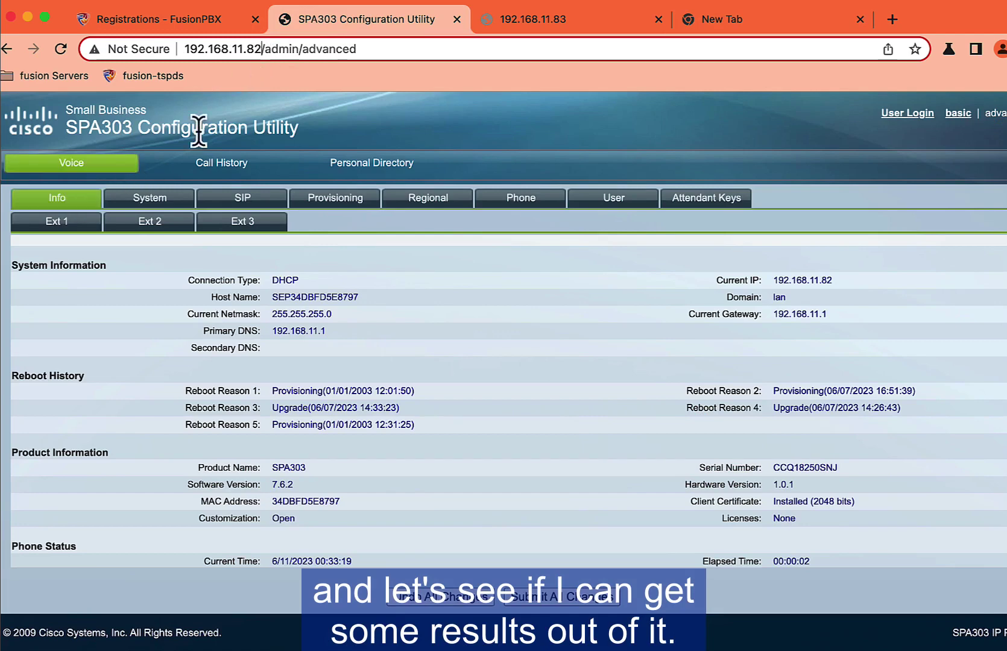
{"action": "left_click", "coordinate": [506, 18]}
{"action": "left_click", "coordinate": [60, 49]}
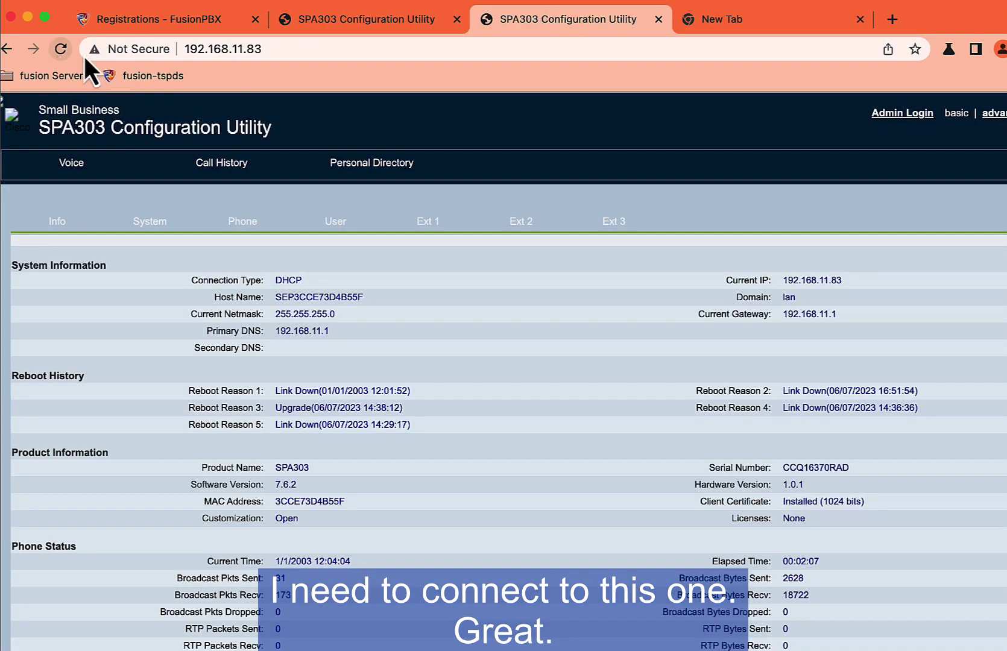
{"action": "left_click", "coordinate": [723, 22]}
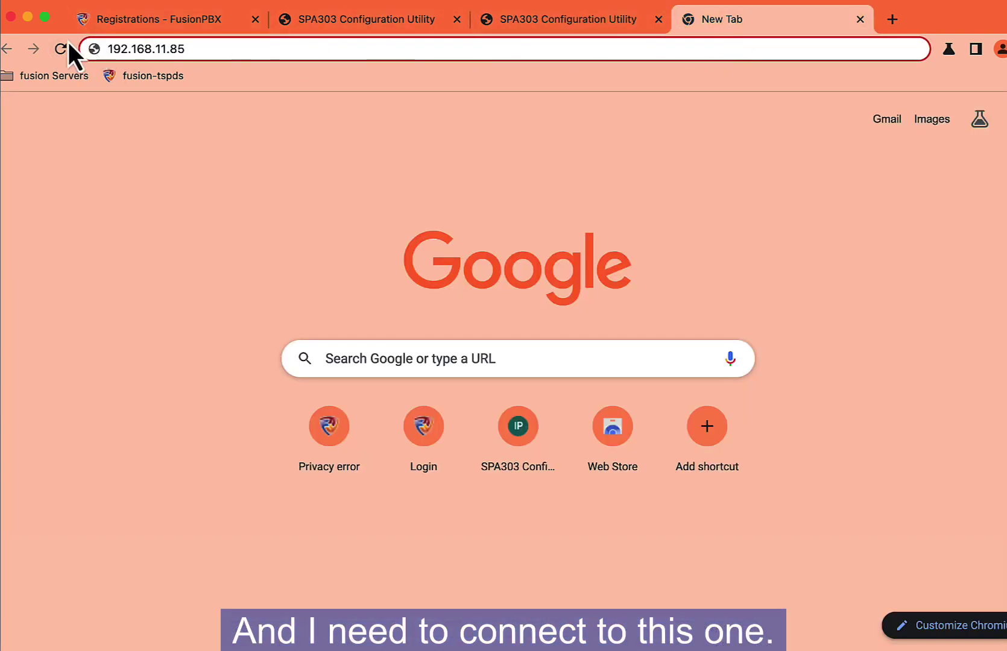
{"action": "key", "text": "Return"}
Step: Review the advanced Ext 1 settings, then confirm Ext 1 Registered on 192.168.11.82's status page
{"action": "left_click", "coordinate": [993, 115]}
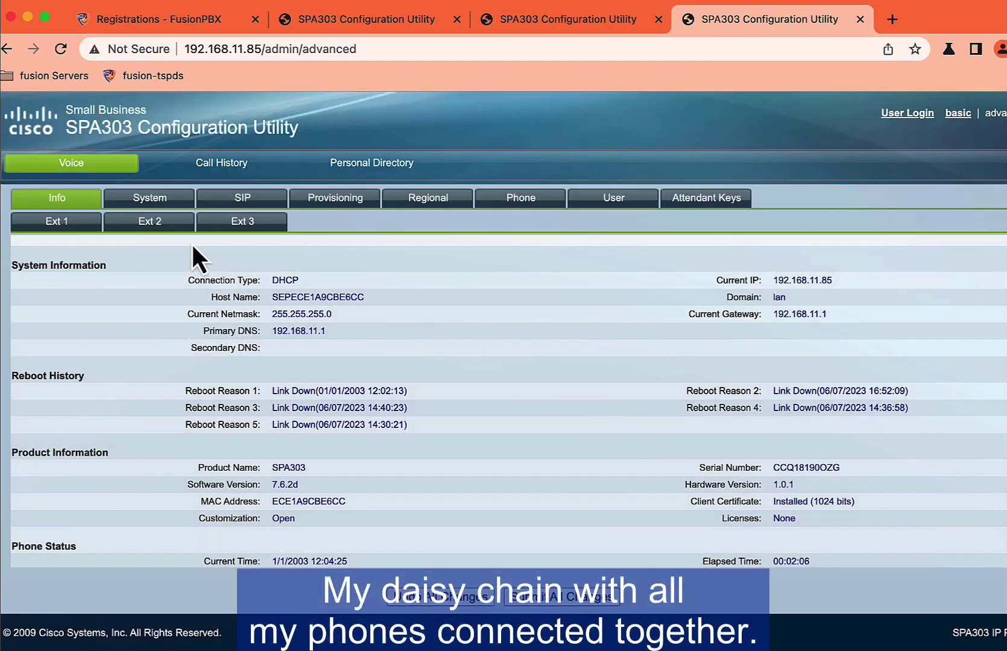
{"action": "left_click", "coordinate": [52, 224]}
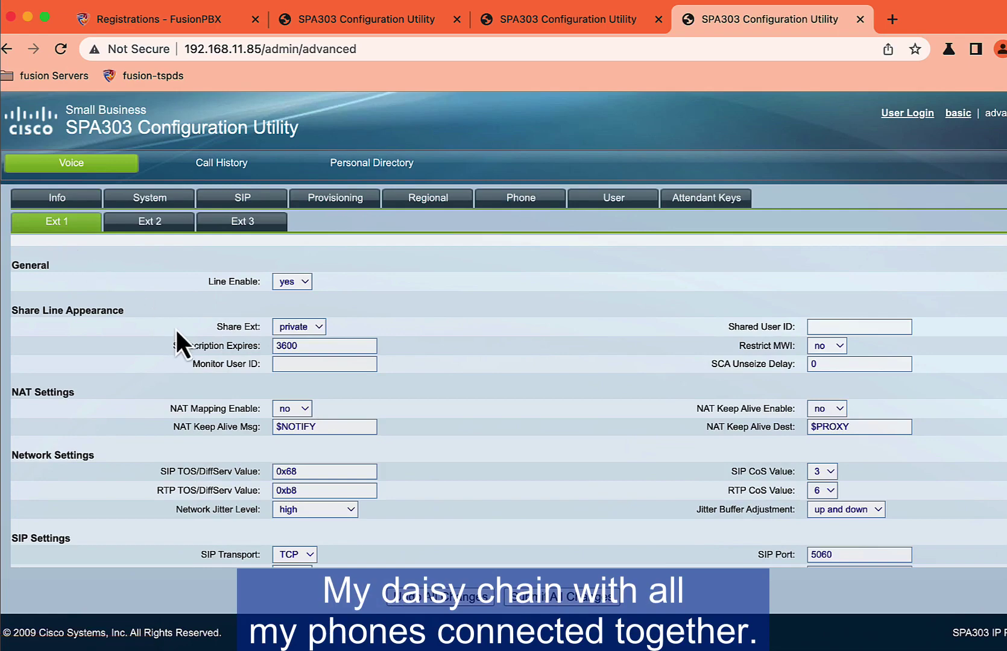
{"action": "scroll", "coordinate": [166, 331], "scroll_direction": "down", "scroll_amount": 10}
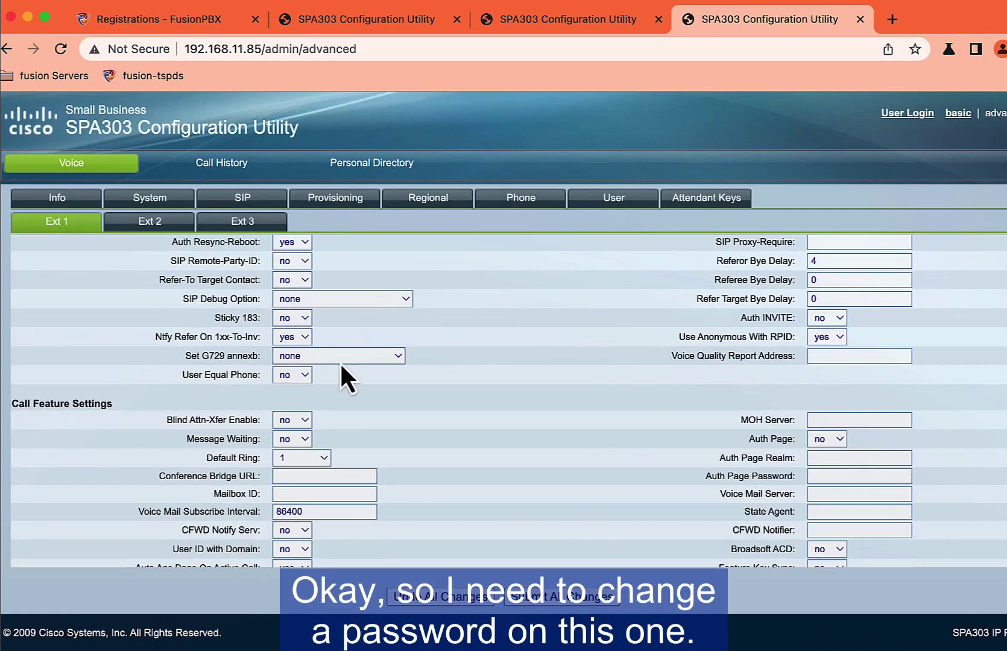
{"action": "scroll", "coordinate": [341, 362], "scroll_direction": "down", "scroll_amount": 5}
{"action": "scroll", "coordinate": [315, 389], "scroll_direction": "down", "scroll_amount": 2}
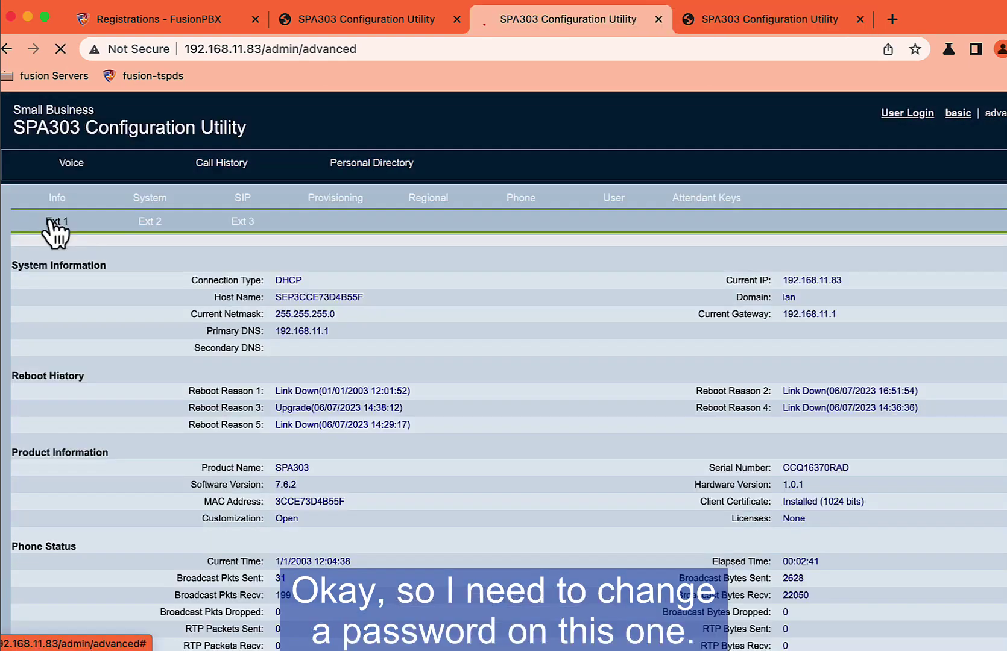
{"action": "scroll", "coordinate": [458, 351], "scroll_direction": "down", "scroll_amount": 8}
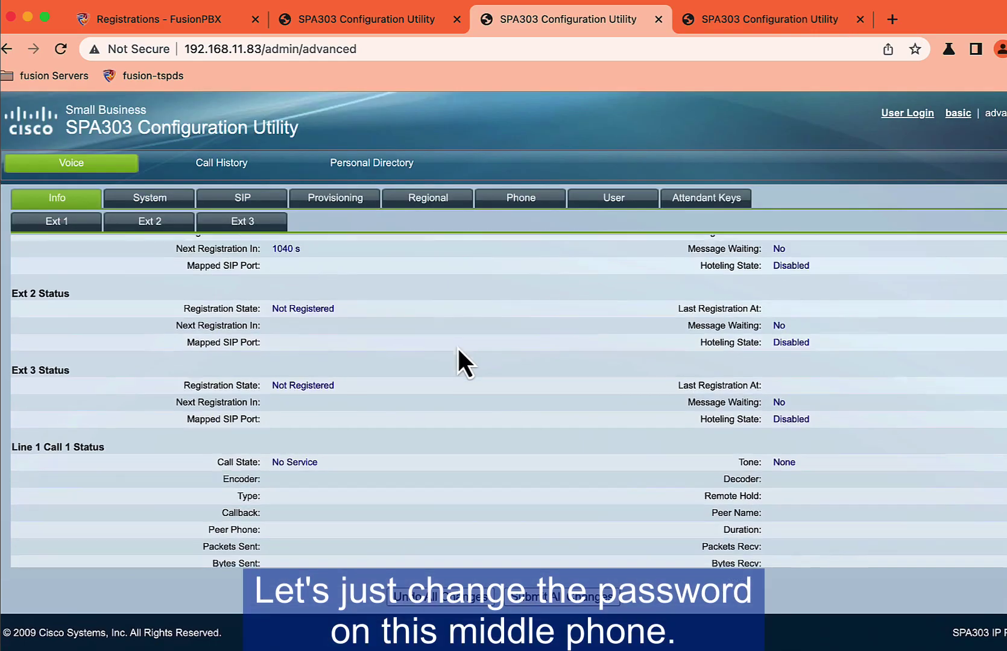
{"action": "scroll", "coordinate": [457, 346], "scroll_direction": "down", "scroll_amount": 10}
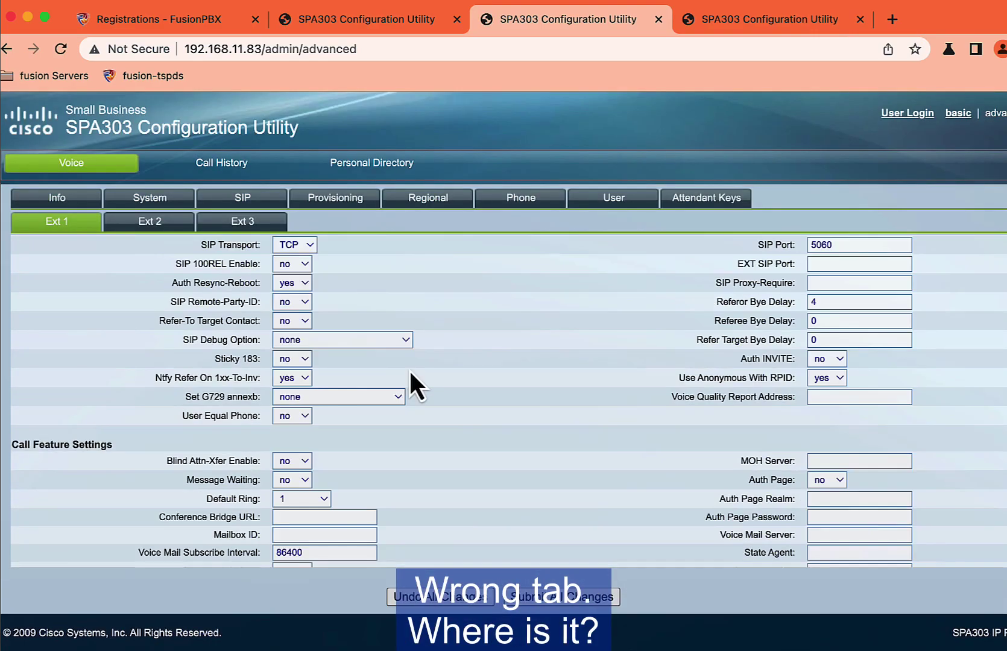
{"action": "scroll", "coordinate": [410, 370], "scroll_direction": "down", "scroll_amount": 5}
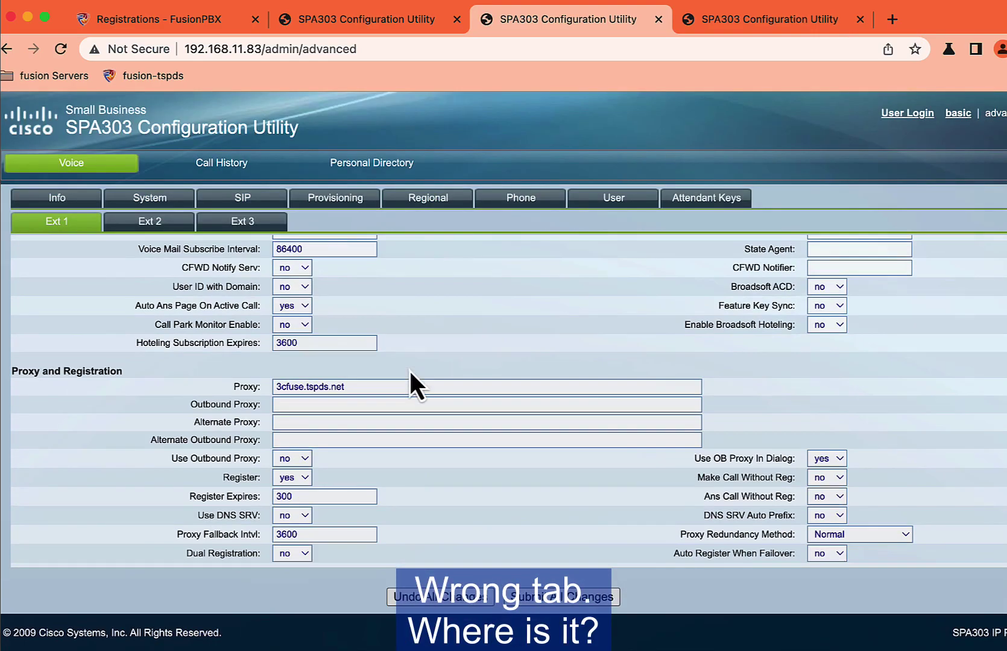
{"action": "left_click", "coordinate": [399, 23]}
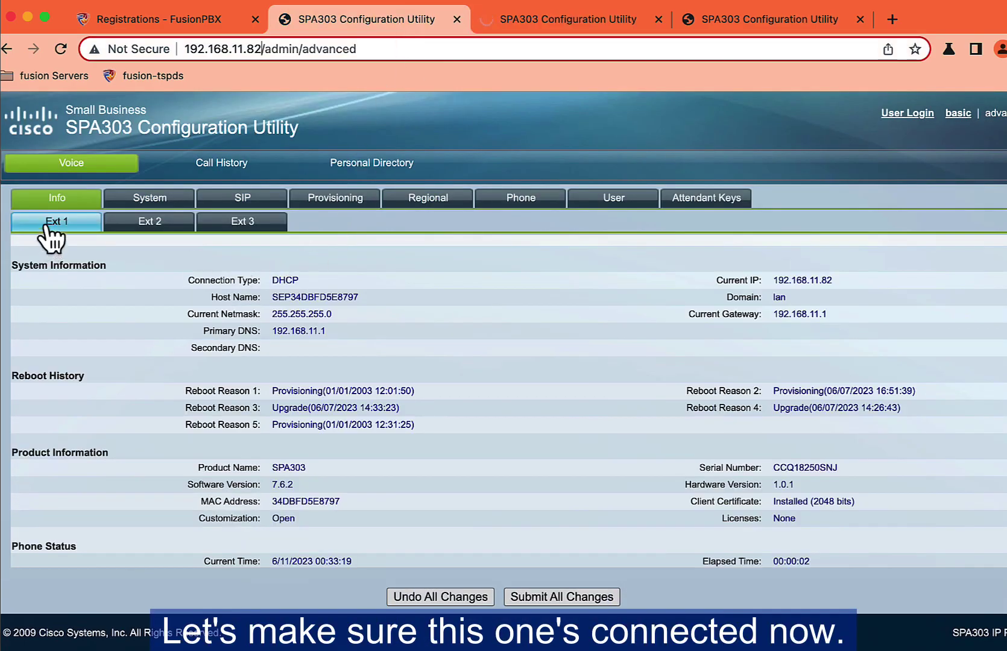
{"action": "scroll", "coordinate": [199, 368], "scroll_direction": "down", "scroll_amount": 6}
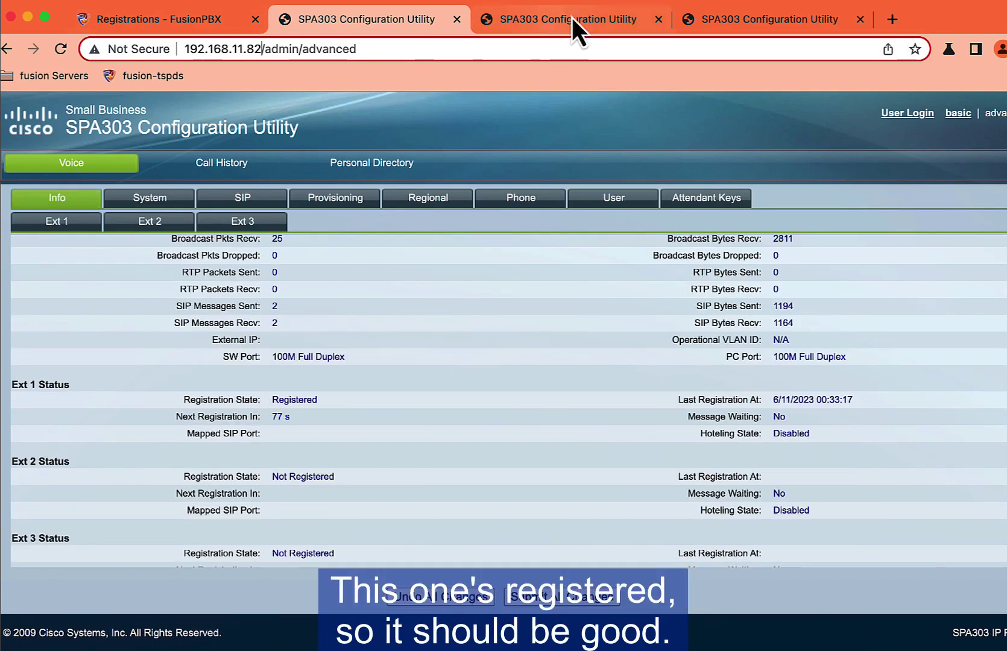
Step: Refresh Registrations until phones 401, 402 and 403 appear, then open the Dialplan Manager
{"action": "left_click", "coordinate": [223, 28]}
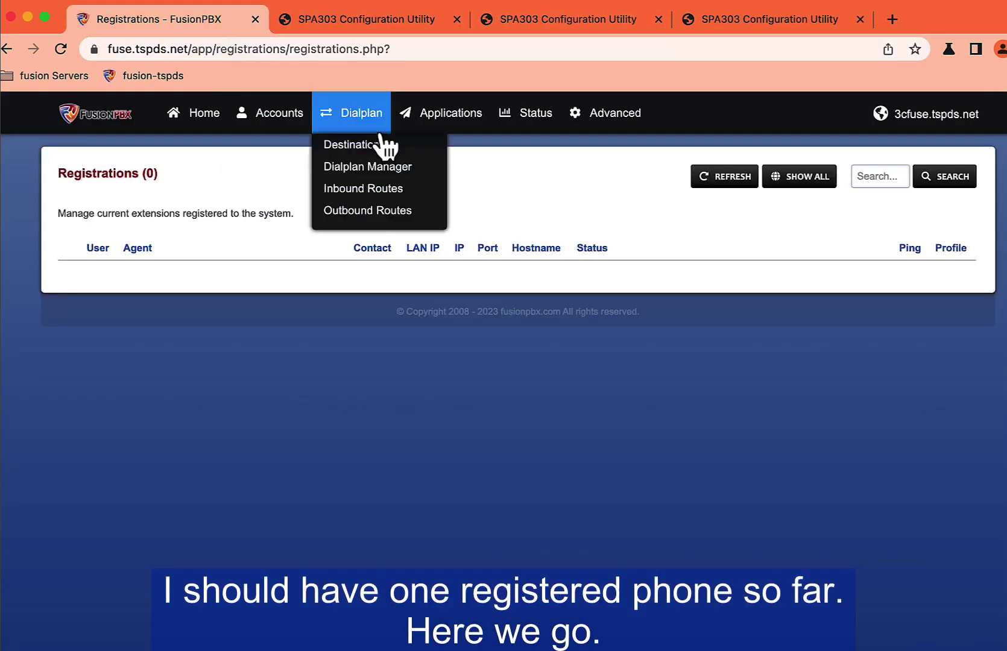
{"action": "left_click", "coordinate": [699, 181]}
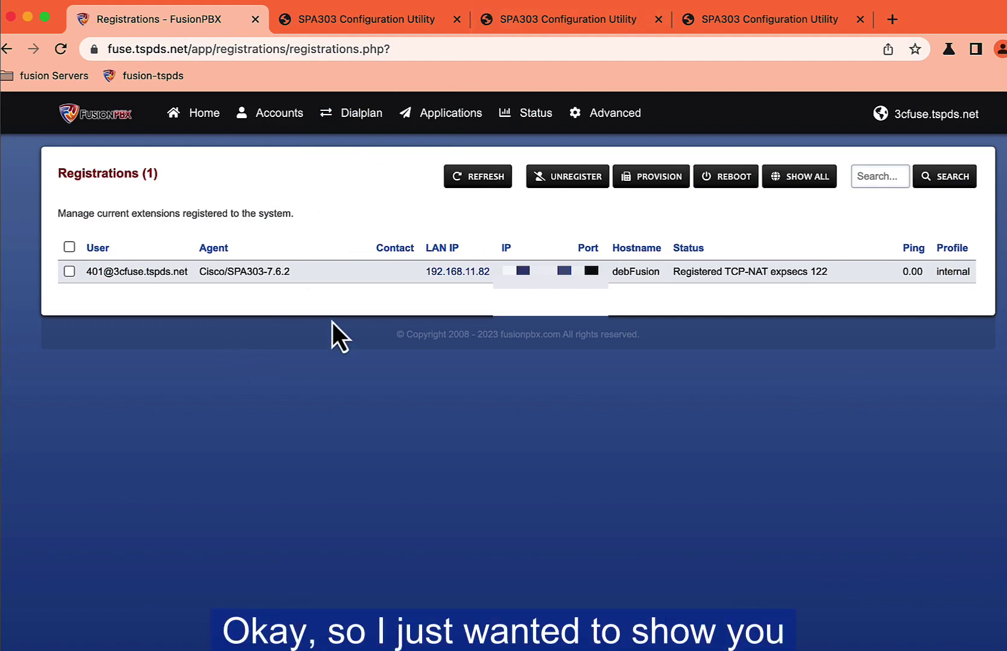
{"action": "left_click", "coordinate": [485, 187]}
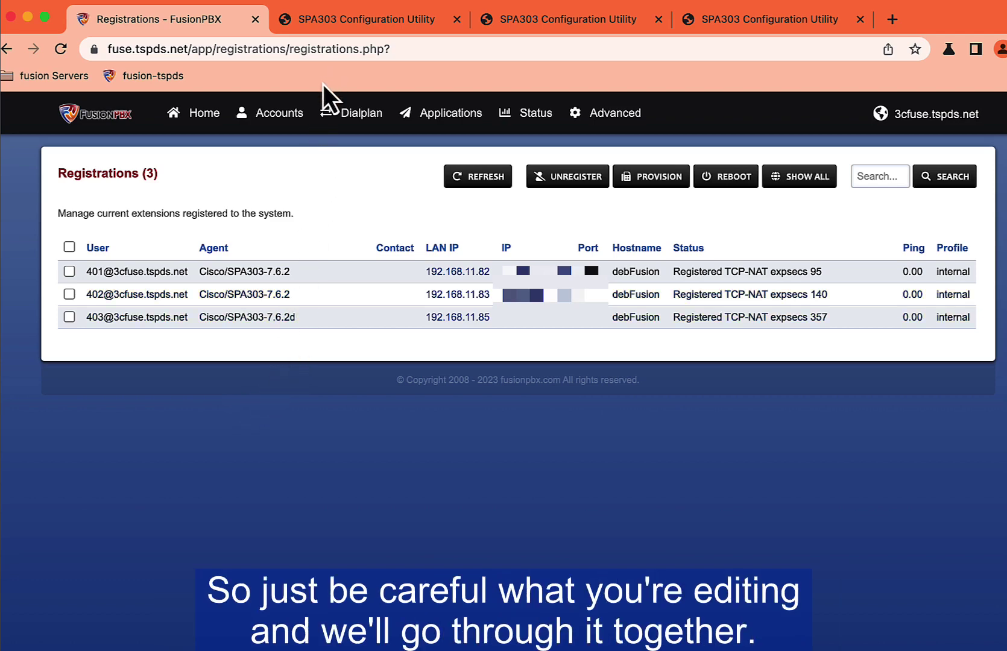
{"action": "mouse_move", "coordinate": [338, 110]}
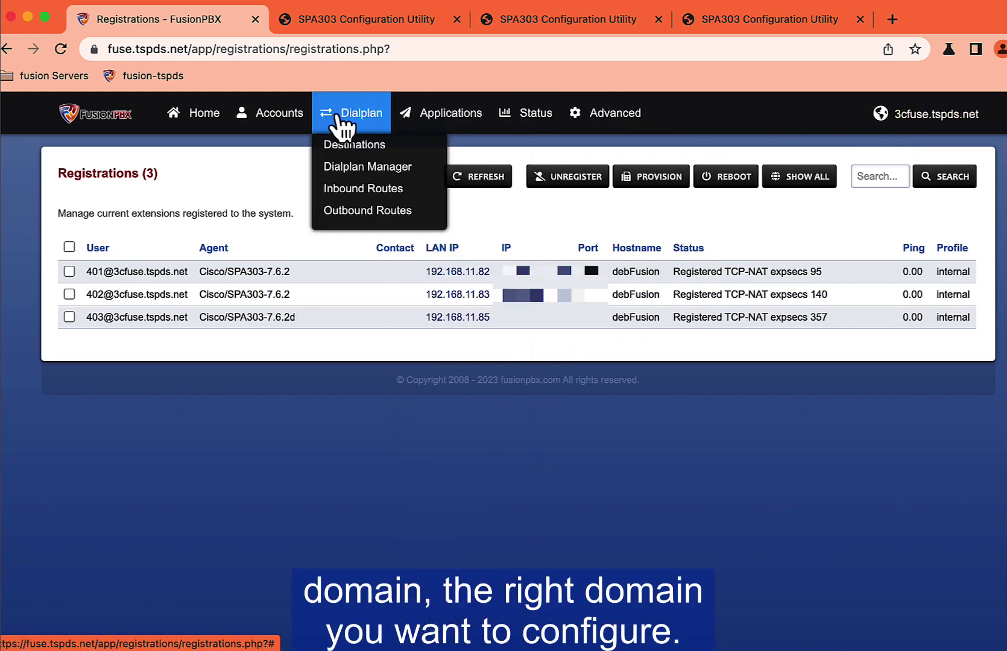
{"action": "left_click", "coordinate": [351, 166]}
Step: Filter dialplans by 'bind', copy bind_digit_action, and open the copy for editing
{"action": "left_click", "coordinate": [872, 175]}
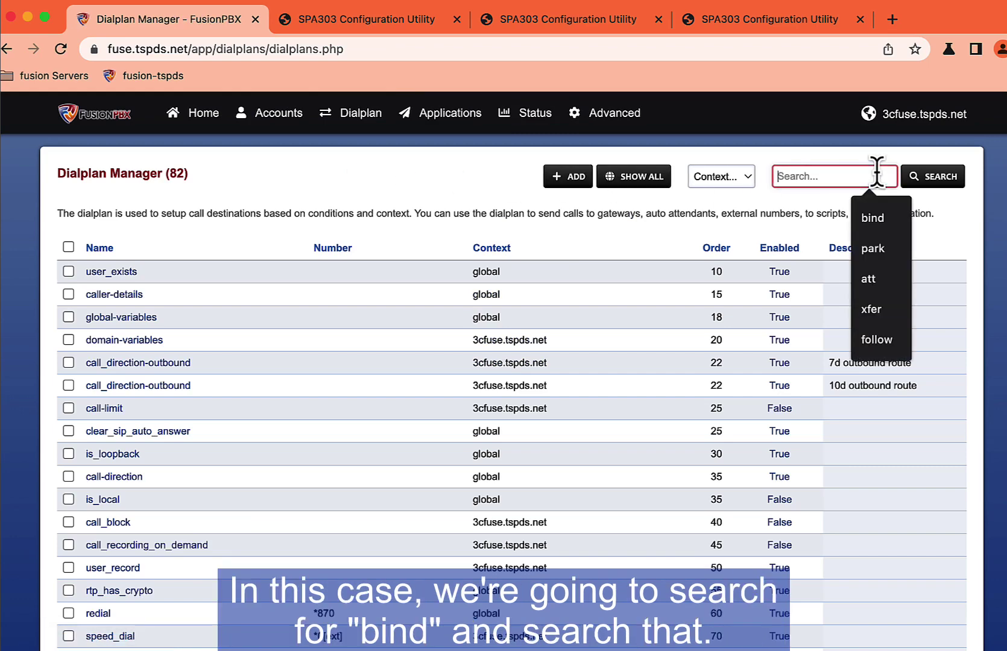
{"action": "left_click", "coordinate": [868, 226]}
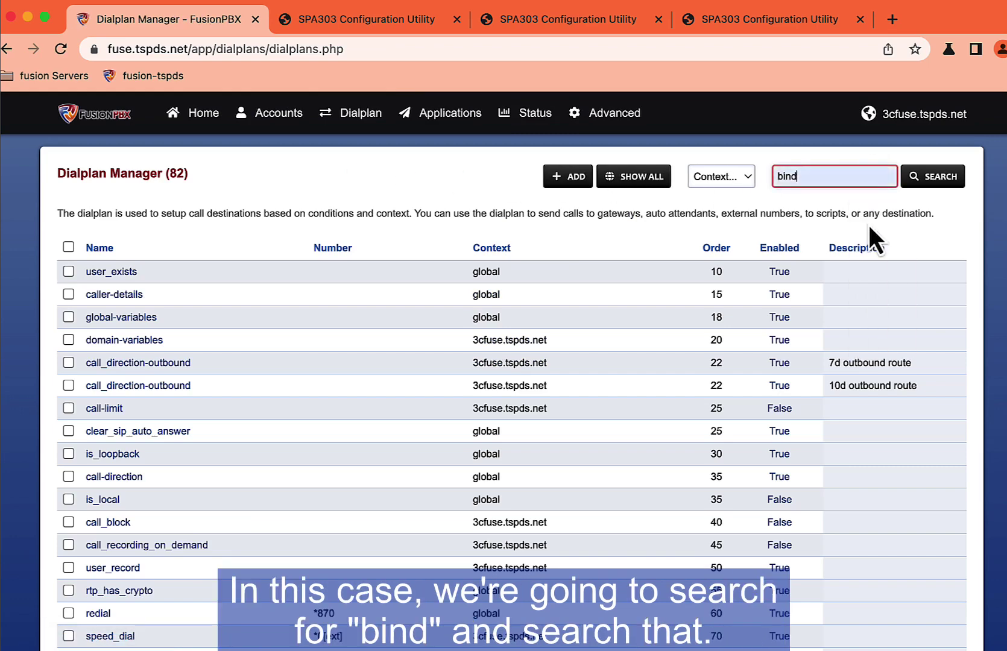
{"action": "left_click", "coordinate": [937, 181]}
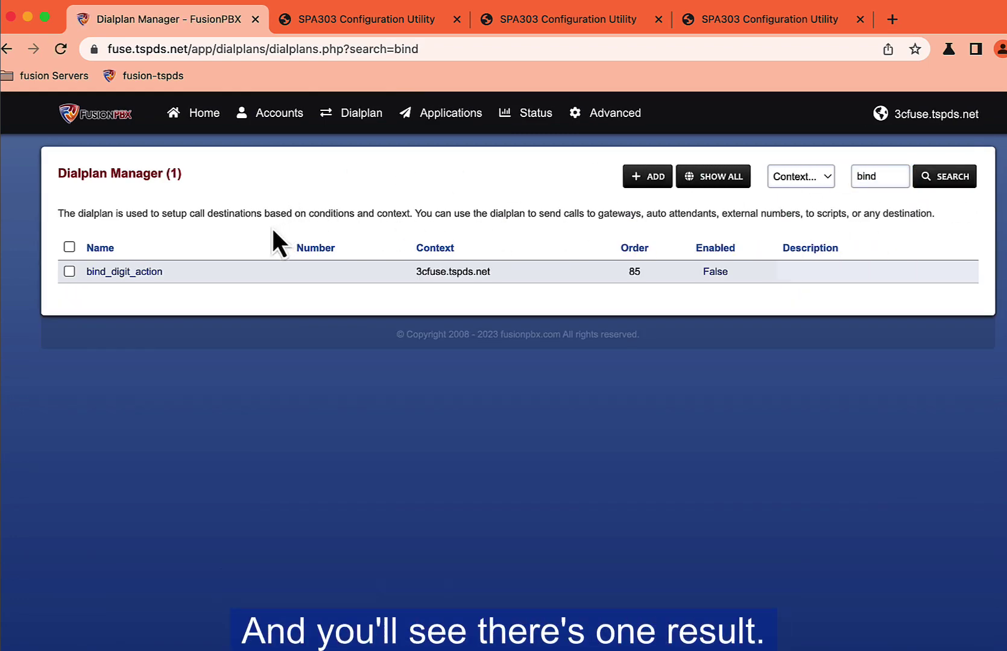
{"action": "left_click", "coordinate": [69, 271]}
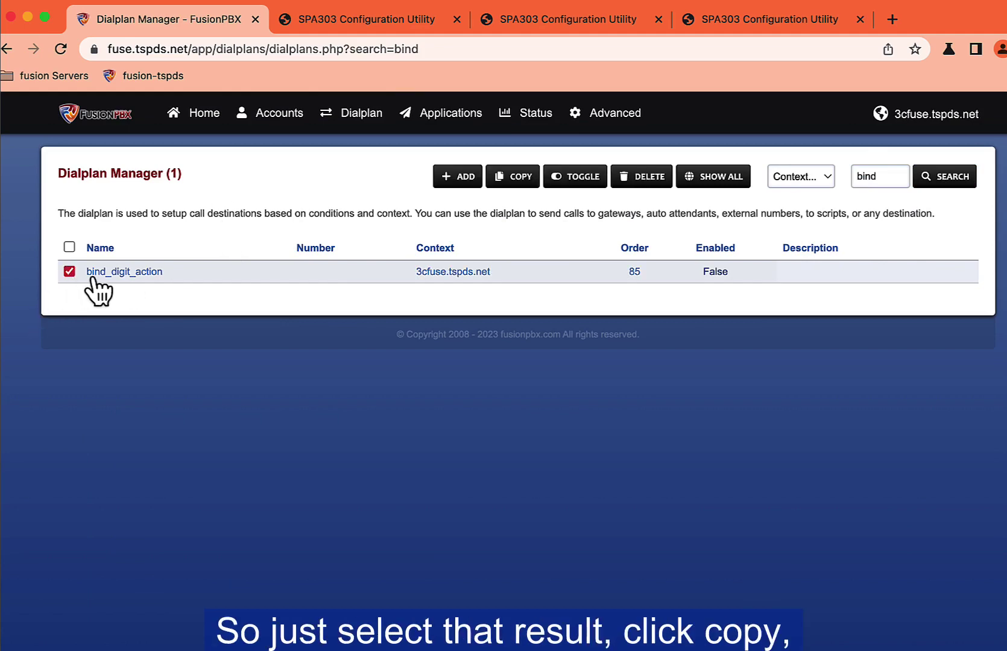
{"action": "left_click", "coordinate": [502, 176]}
{"action": "left_click", "coordinate": [644, 286]}
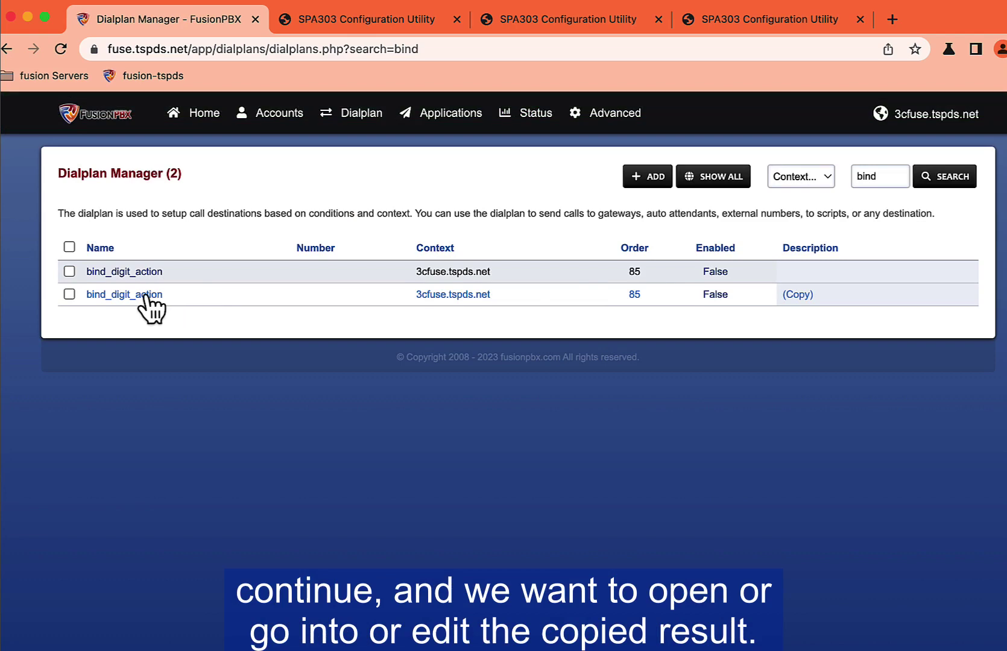
{"action": "left_click", "coordinate": [141, 295]}
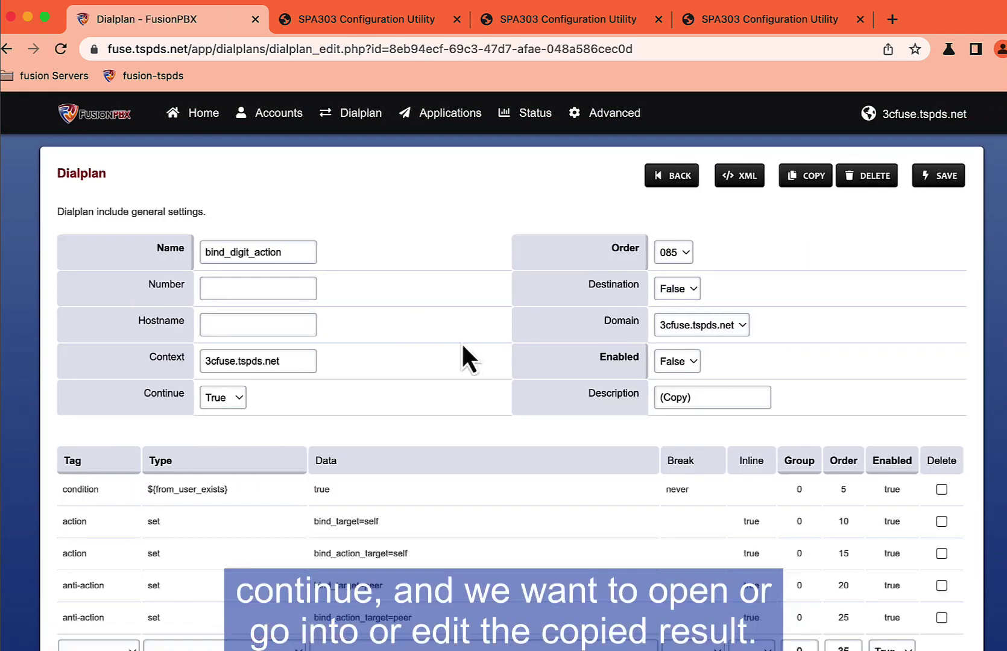
Step: Set the copied dialplan's context to global, domain to Global, and Enabled to True
{"action": "left_click_drag", "start_coordinate": [295, 361], "coordinate": [71, 348]}
{"action": "type", "text": "g"}
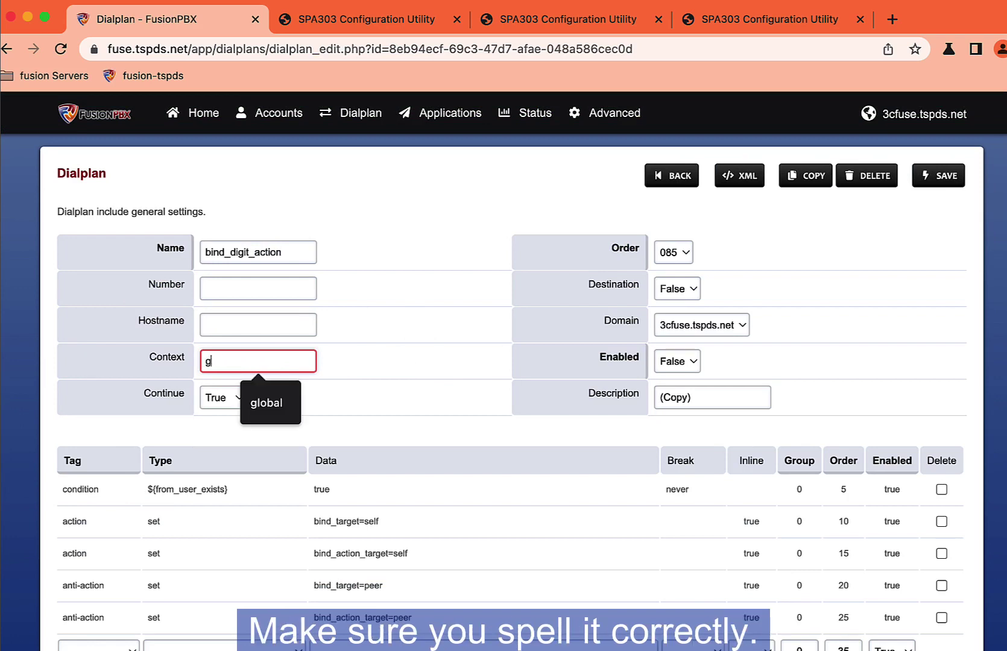
{"action": "type", "text": "lobal"}
{"action": "key", "text": "Tab"}
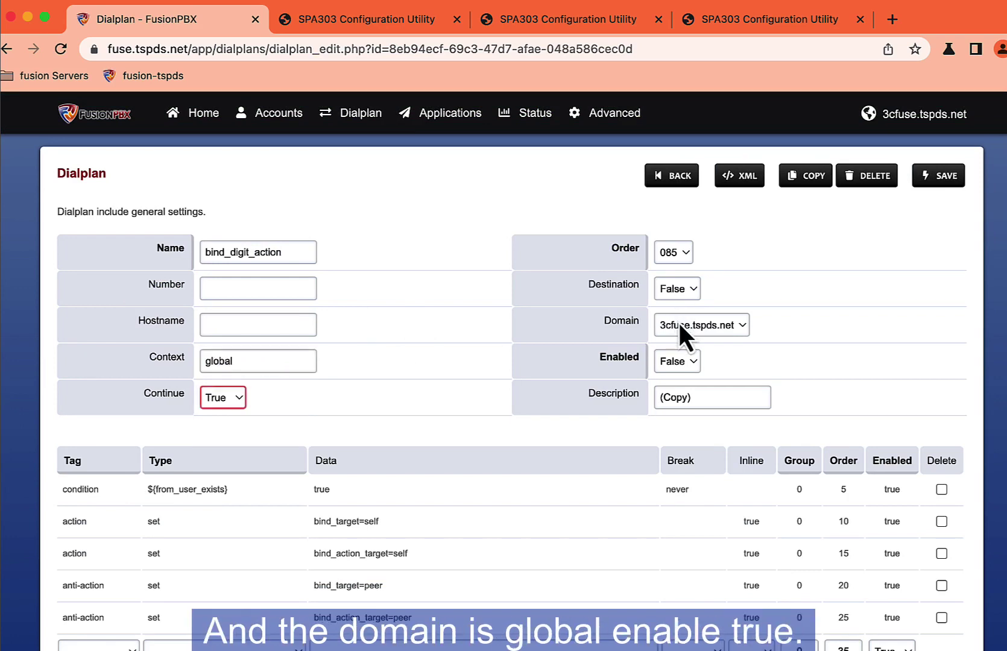
{"action": "left_click", "coordinate": [673, 328]}
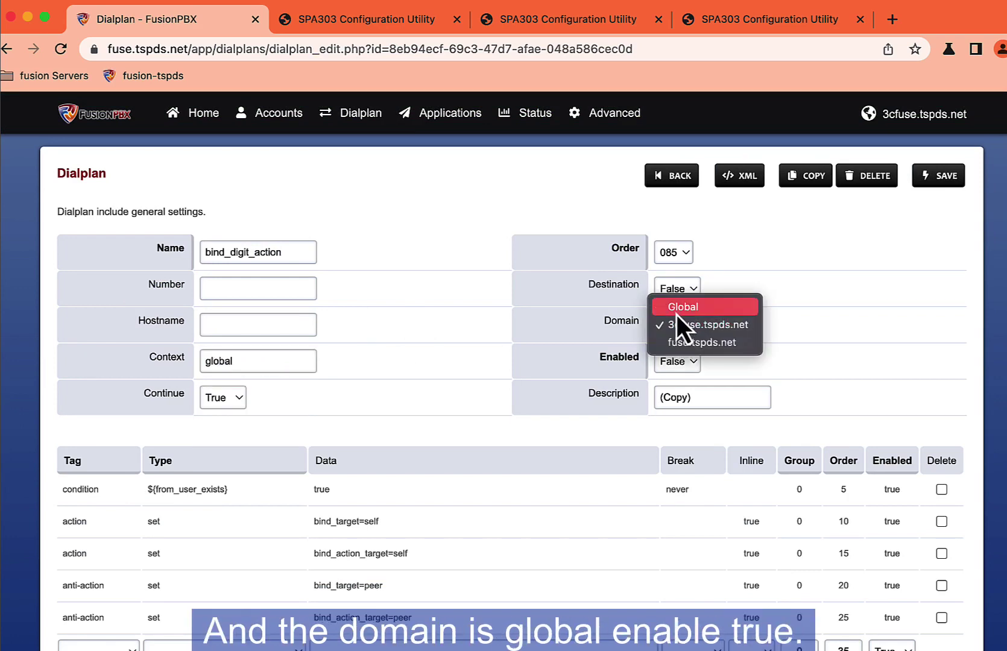
{"action": "left_click", "coordinate": [677, 309]}
{"action": "left_click", "coordinate": [680, 360]}
{"action": "key", "text": "Up"}
{"action": "key", "text": "Return"}
Step: Replace the description with 'custom bind_action'
{"action": "key", "text": "Tab"}
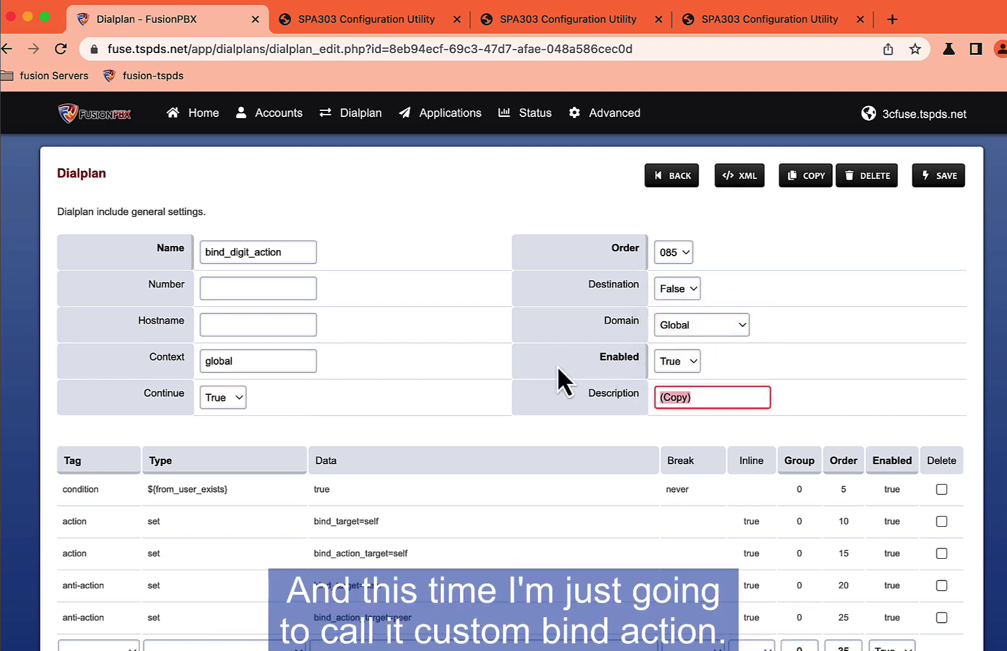
{"action": "type", "text": "customer"}
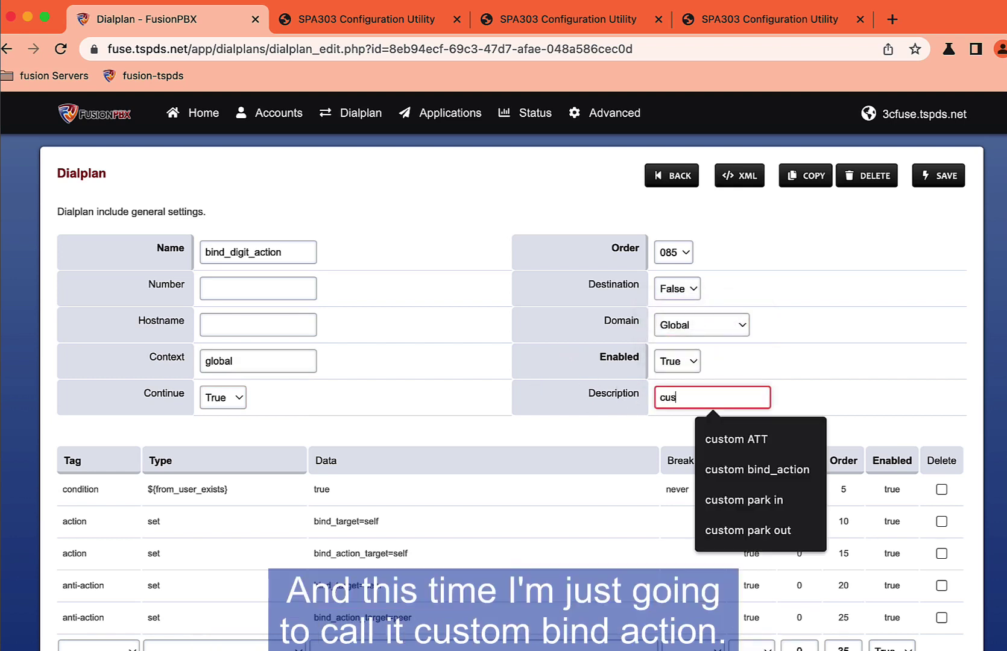
{"action": "key", "text": "BackSpace"}
{"action": "key", "text": "BackSpace"}
{"action": "type", "text": "b"}
{"action": "key", "text": "Down"}
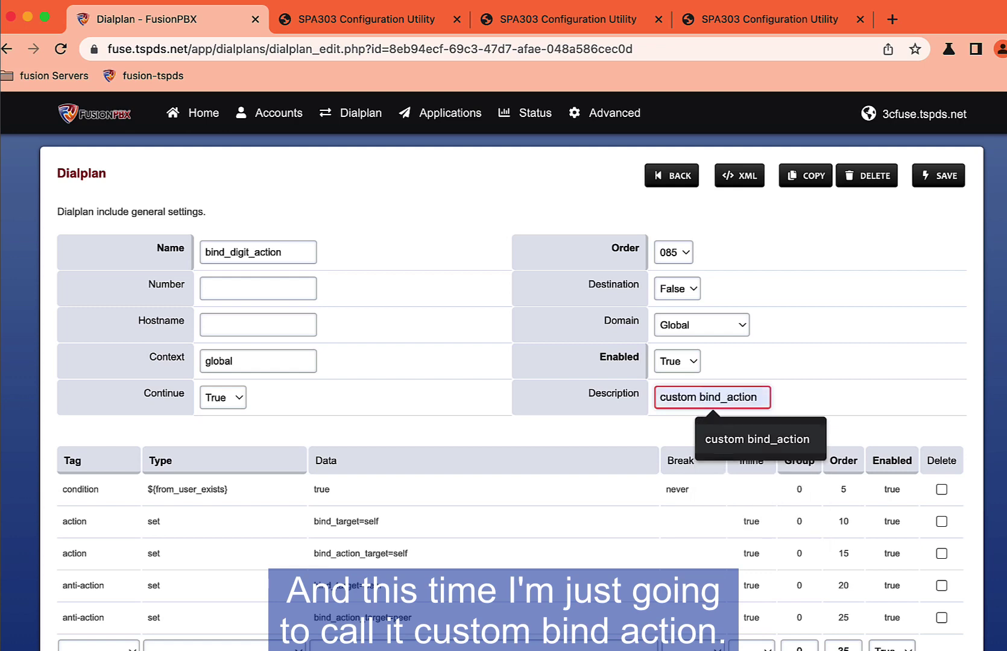
{"action": "scroll", "coordinate": [456, 377], "scroll_direction": "down", "scroll_amount": 4}
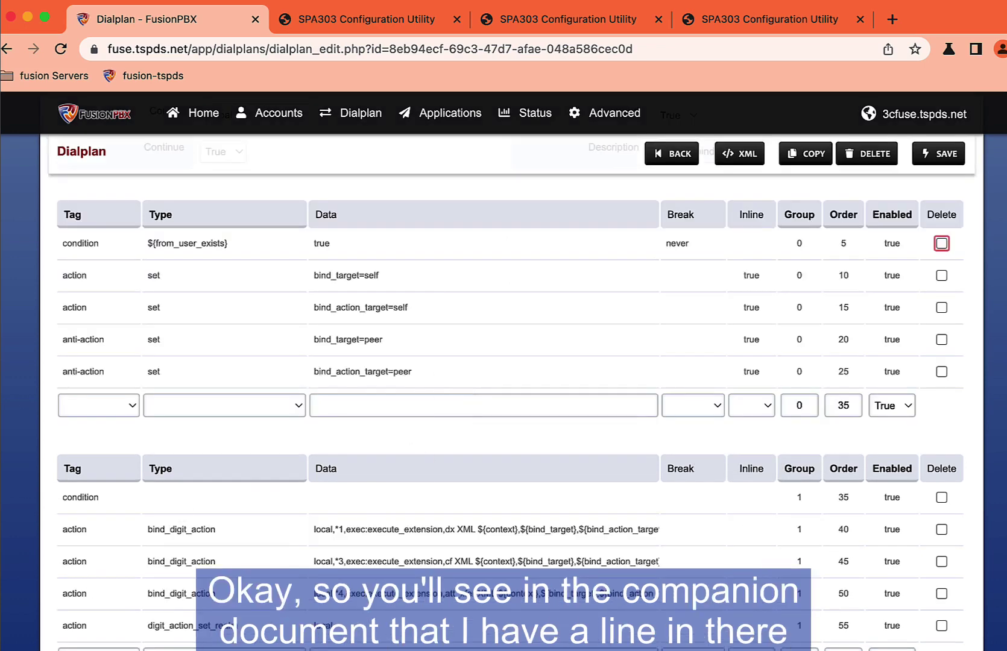
Step: Add a group 1 Action row of type bind_digit_action with the *7 park+7000 data
{"action": "key", "text": "super+Tab"}
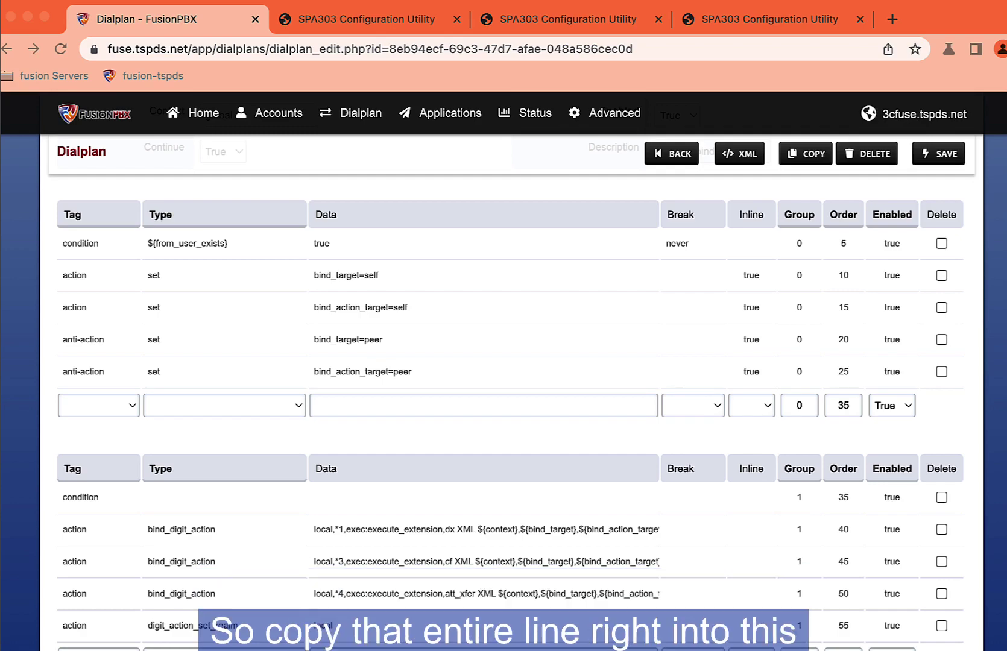
{"action": "key", "text": "super+Tab"}
{"action": "scroll", "coordinate": [359, 447], "scroll_direction": "down", "scroll_amount": 2}
{"action": "scroll", "coordinate": [358, 447], "scroll_direction": "up", "scroll_amount": 3}
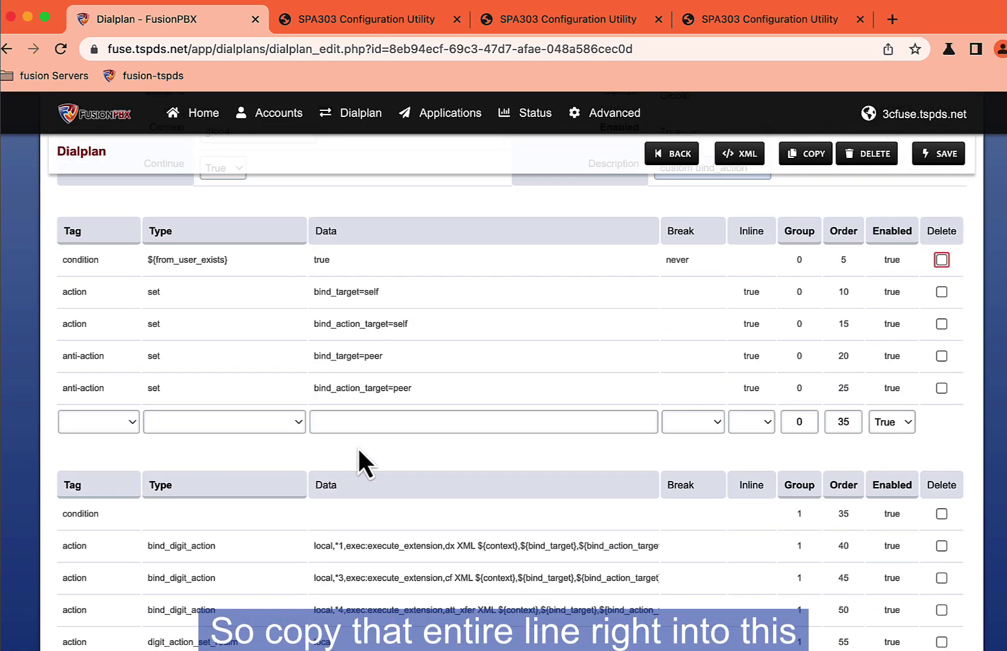
{"action": "scroll", "coordinate": [347, 455], "scroll_direction": "down", "scroll_amount": 4}
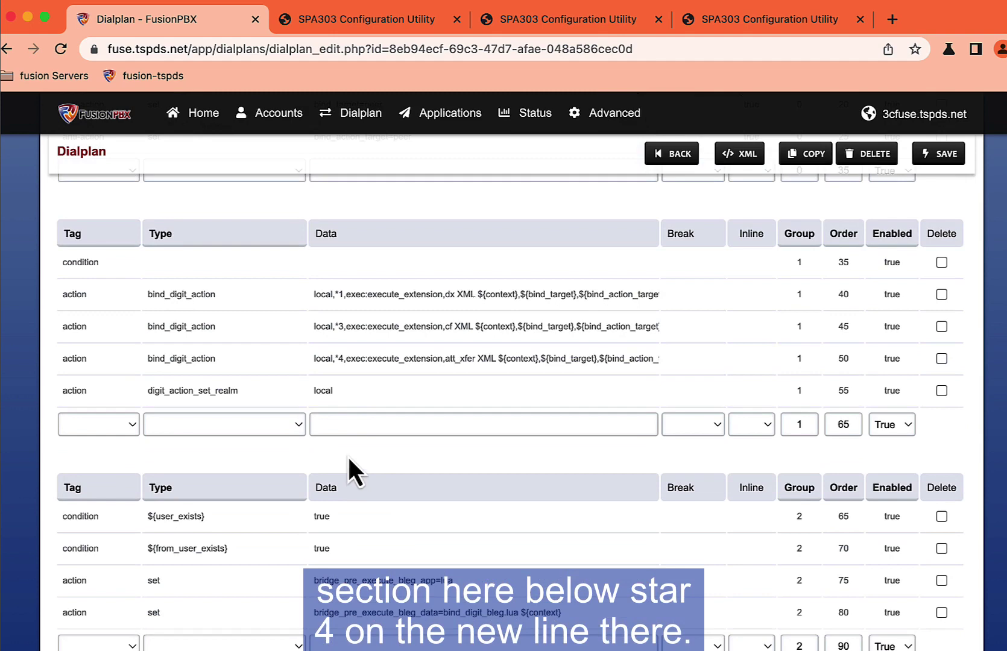
{"action": "left_click", "coordinate": [357, 424]}
{"action": "left_click", "coordinate": [409, 467]}
{"action": "left_click", "coordinate": [297, 429]}
{"action": "left_click", "coordinate": [109, 429]}
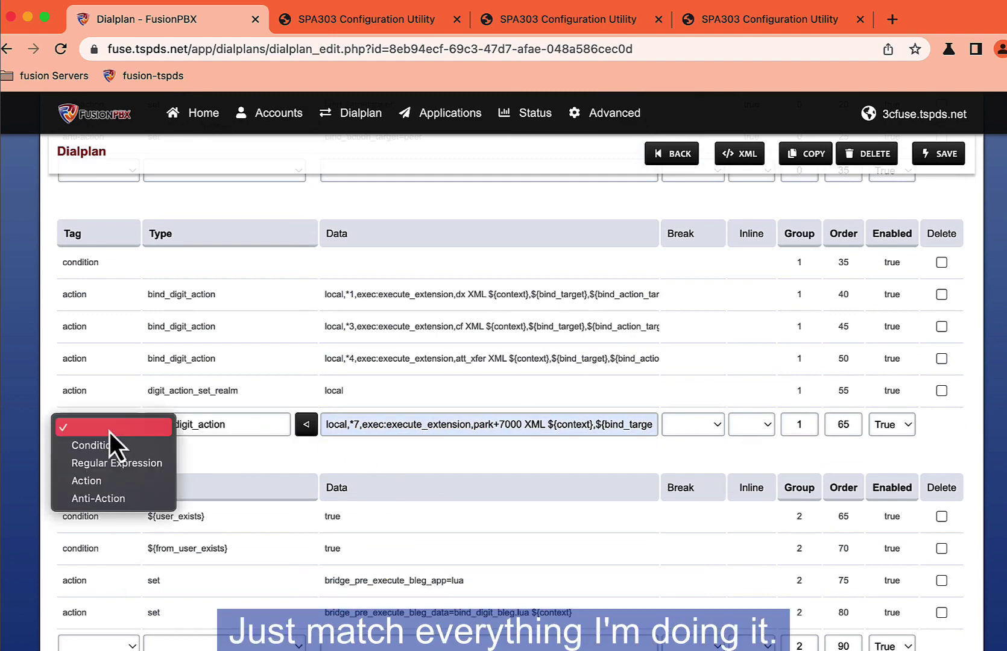
{"action": "left_click", "coordinate": [93, 481]}
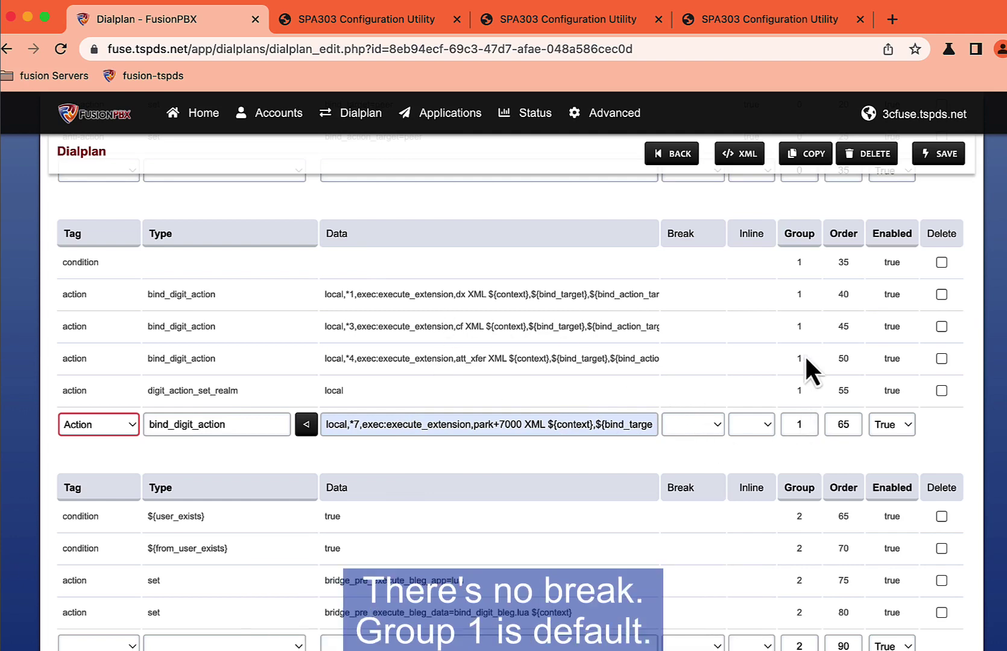
Step: Set the new row's order to 52 and save the dialplan
{"action": "double_click", "coordinate": [845, 422]}
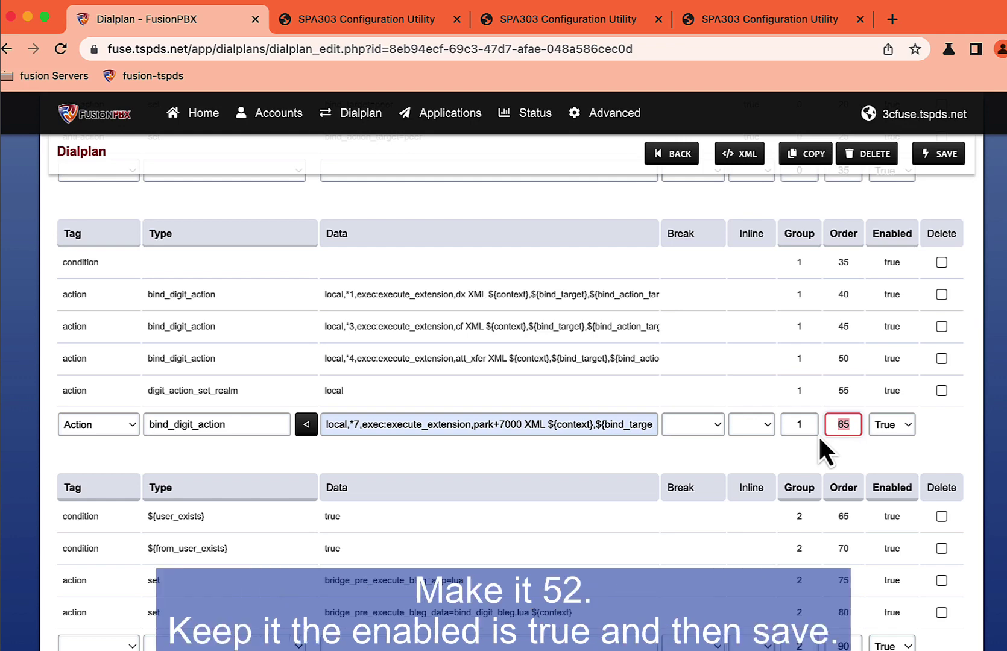
{"action": "type", "text": "52"}
{"action": "scroll", "coordinate": [884, 395], "scroll_direction": "down", "scroll_amount": 2}
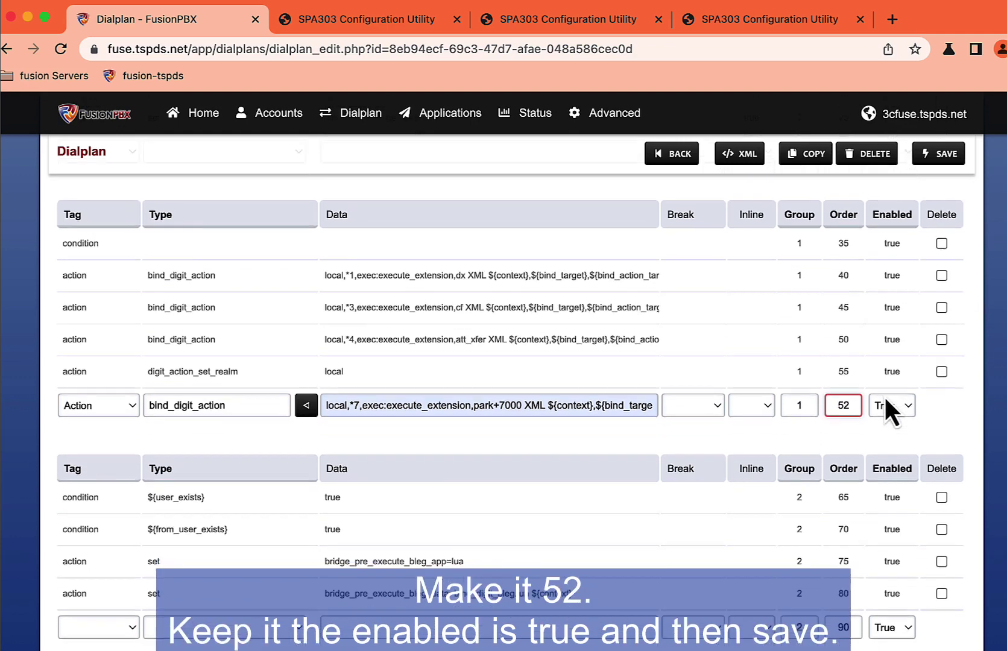
{"action": "left_click", "coordinate": [939, 154]}
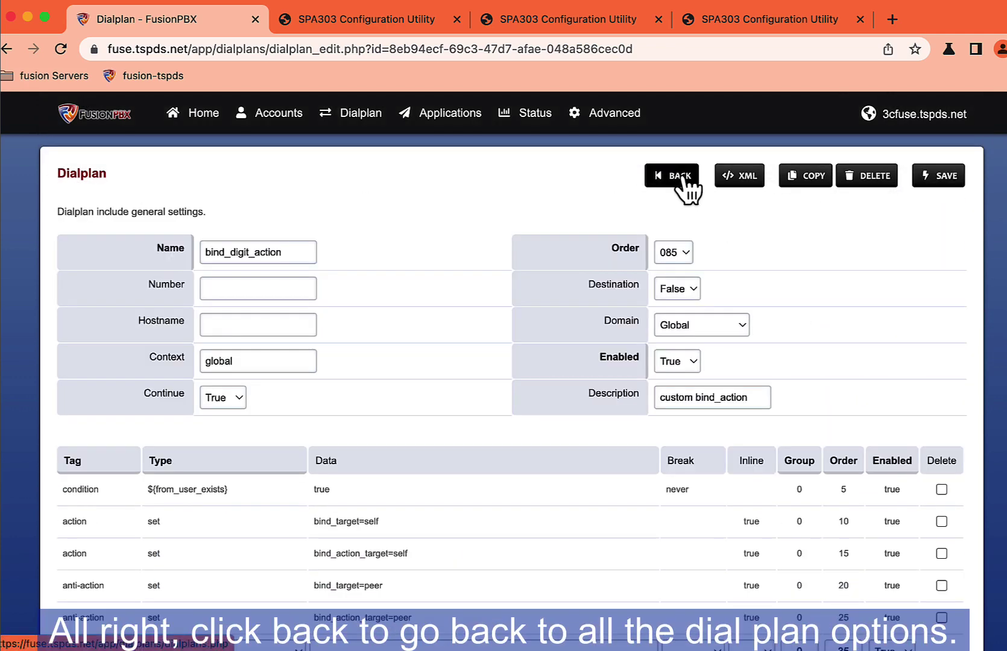
Step: Back in Dialplan Manager, filter by 'park' and disable the original valet_park dialplan
{"action": "left_click", "coordinate": [687, 178]}
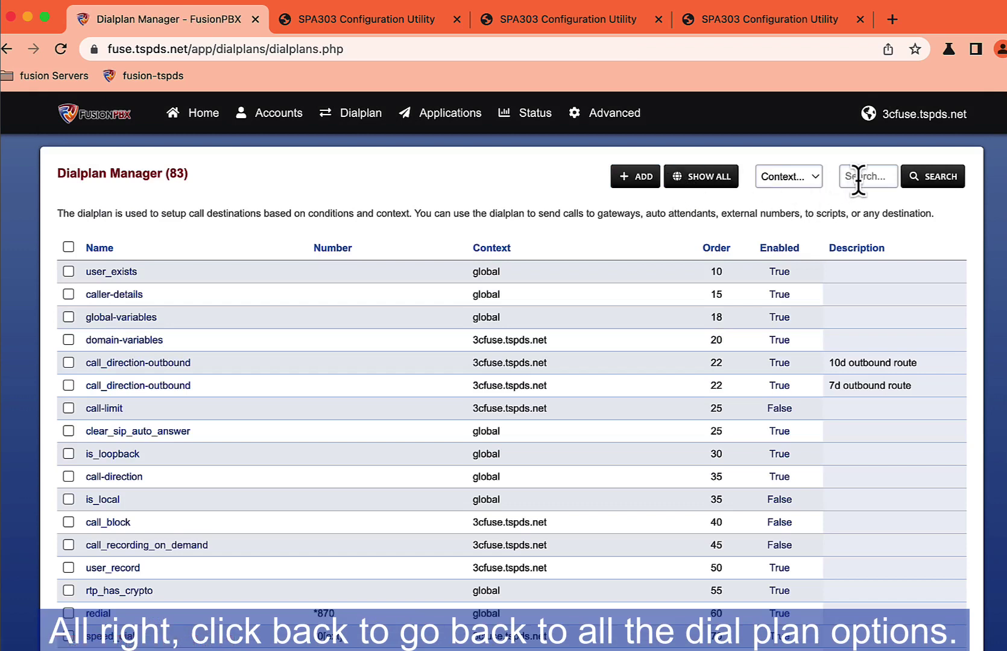
{"action": "left_click", "coordinate": [859, 179]}
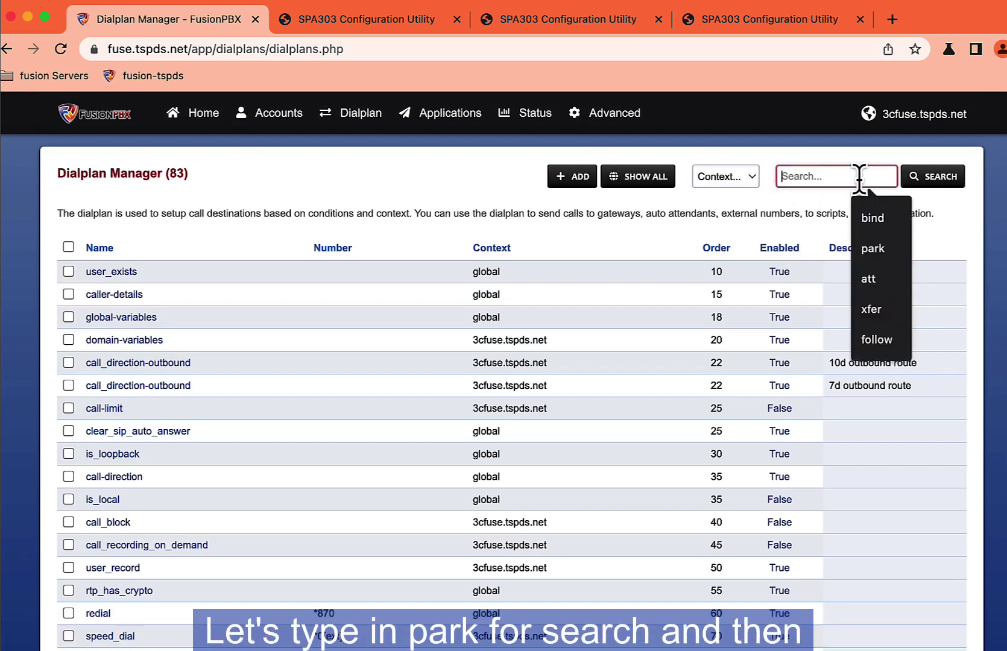
{"action": "left_click", "coordinate": [862, 251]}
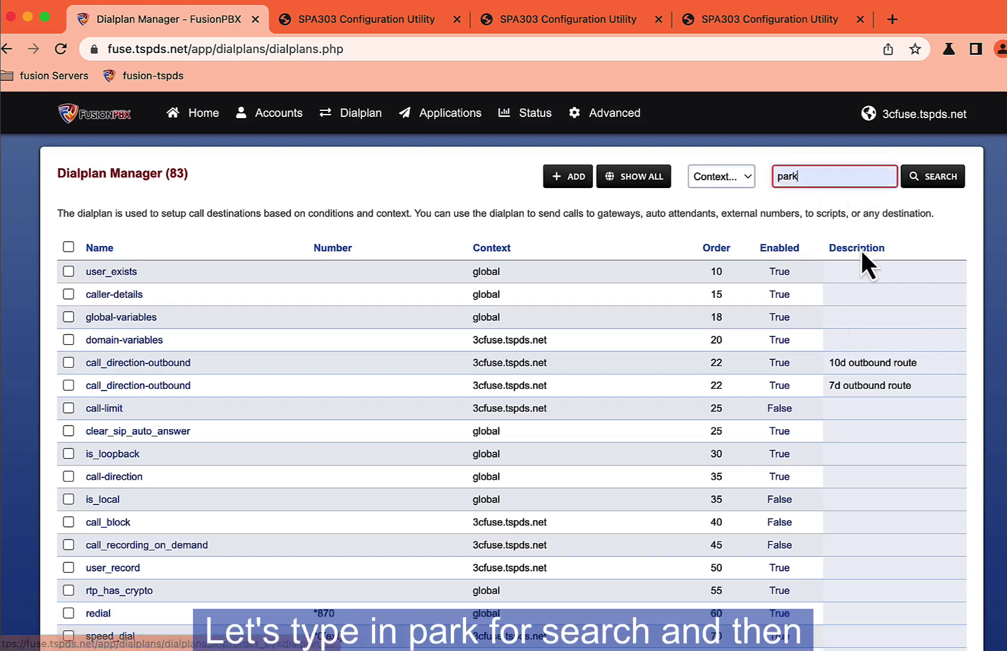
{"action": "left_click", "coordinate": [932, 181]}
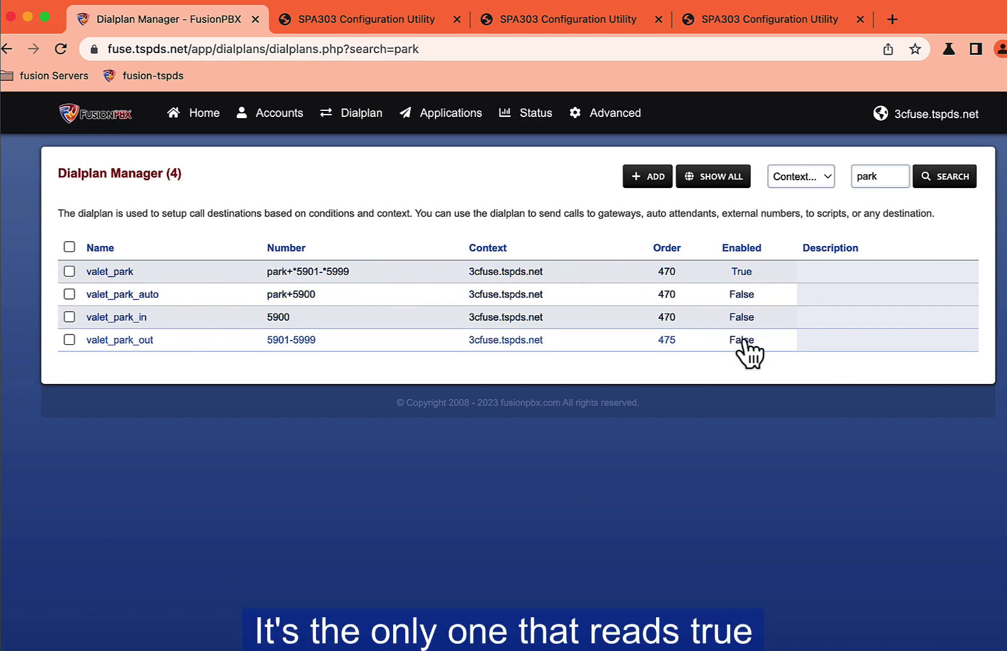
{"action": "left_click", "coordinate": [743, 272]}
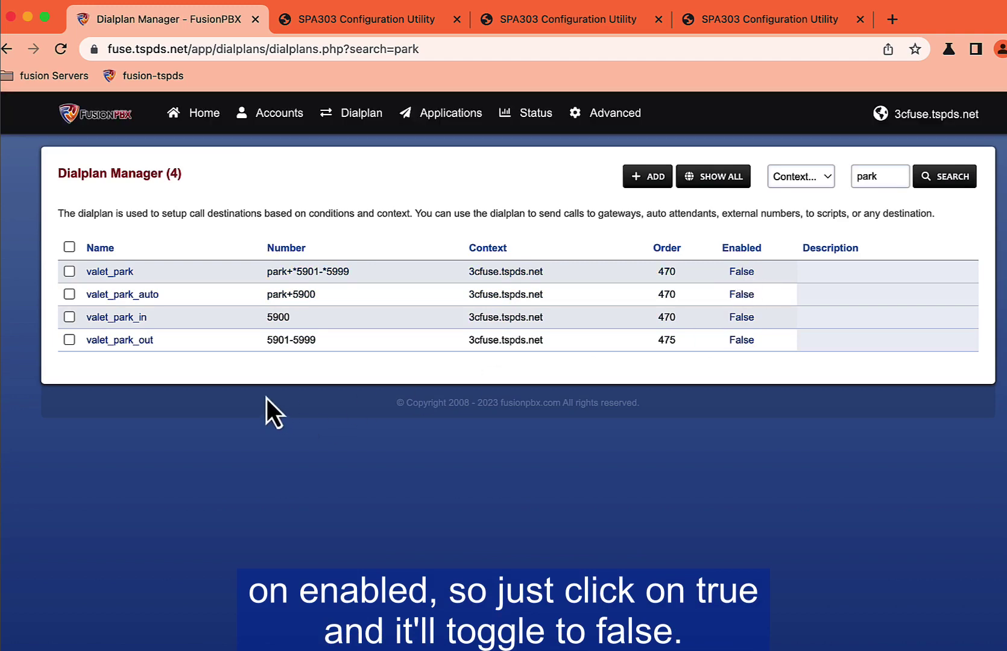
Step: Copy valet_park_out and valet_park_in, then open the valet_park_in copy for editing
{"action": "left_click", "coordinate": [69, 339]}
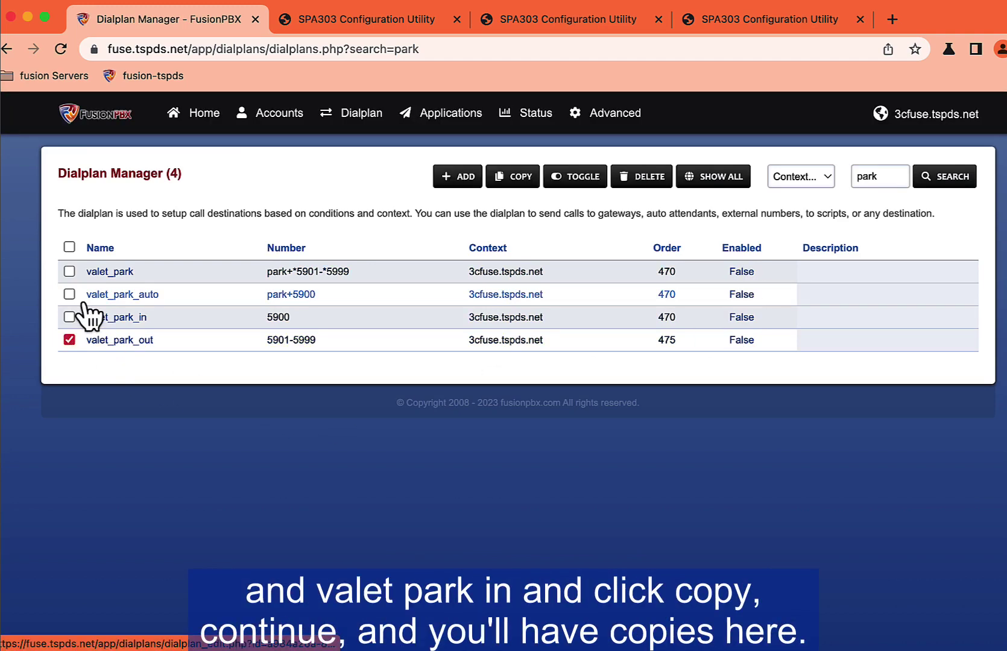
{"action": "left_click", "coordinate": [69, 316]}
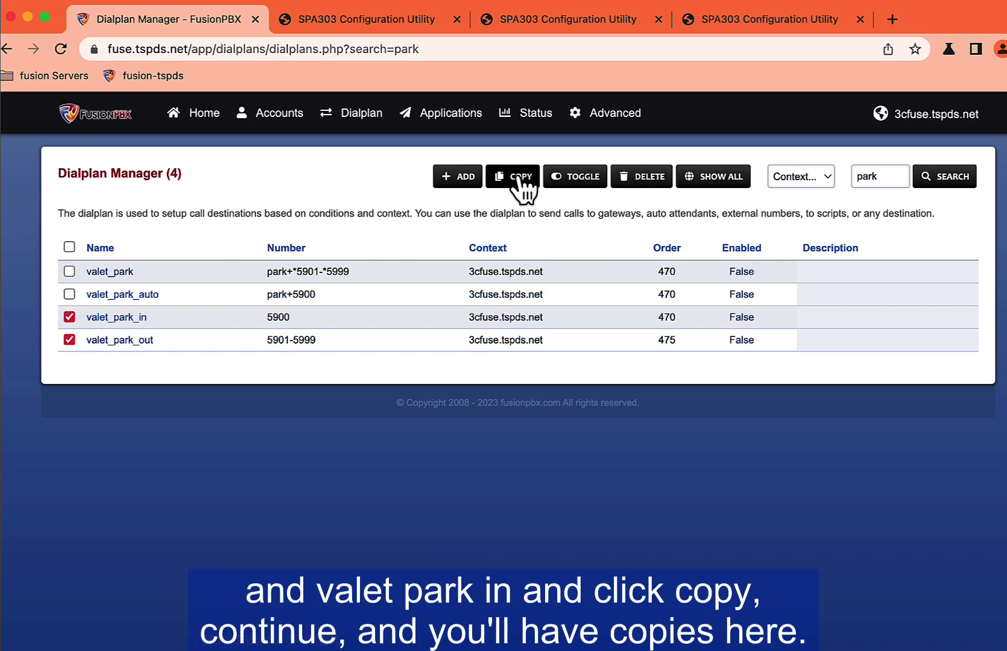
{"action": "left_click", "coordinate": [517, 179]}
{"action": "left_click", "coordinate": [668, 287]}
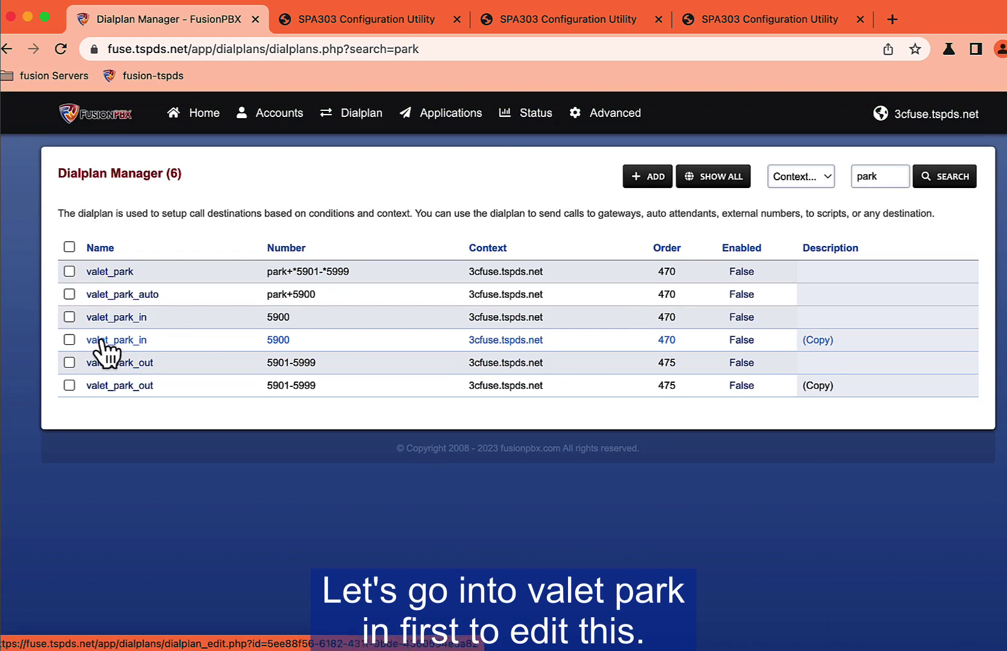
{"action": "left_click", "coordinate": [102, 340]}
Step: Set number 7000, context global, domain Global, Enabled True, description 'custom park in'
{"action": "left_click", "coordinate": [216, 289]}
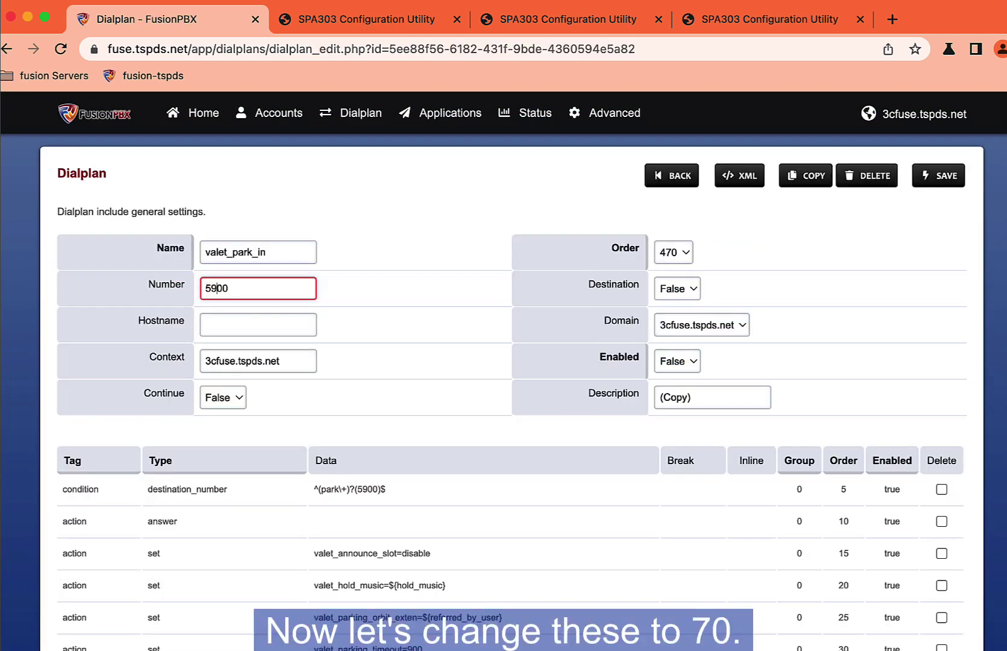
{"action": "key", "text": "BackSpace"}
{"action": "key", "text": "BackSpace"}
{"action": "type", "text": "70"}
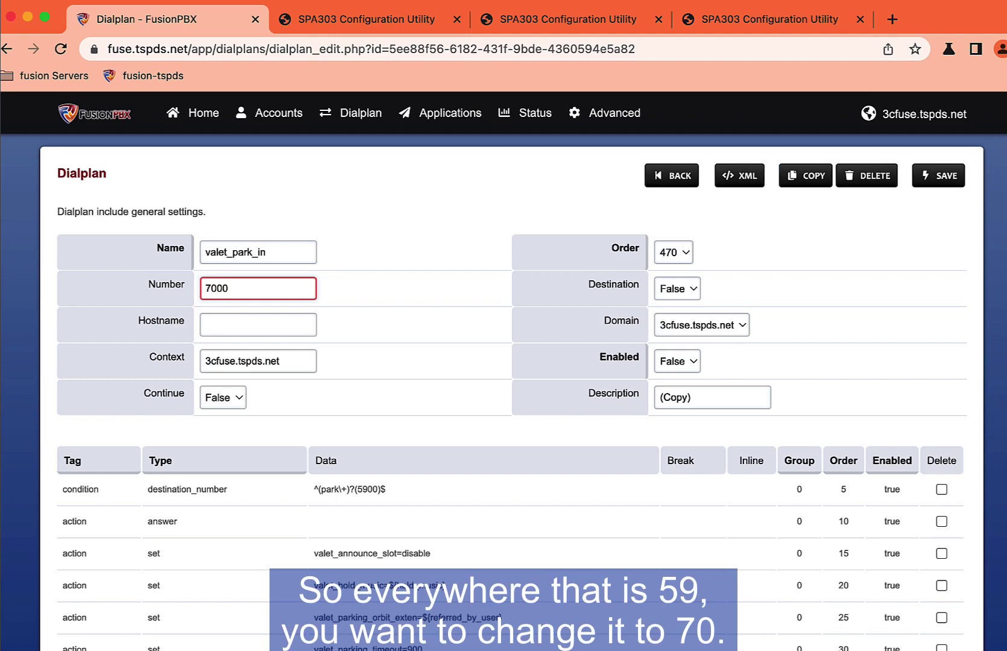
{"action": "left_click", "coordinate": [206, 324]}
{"action": "key", "text": "Tab"}
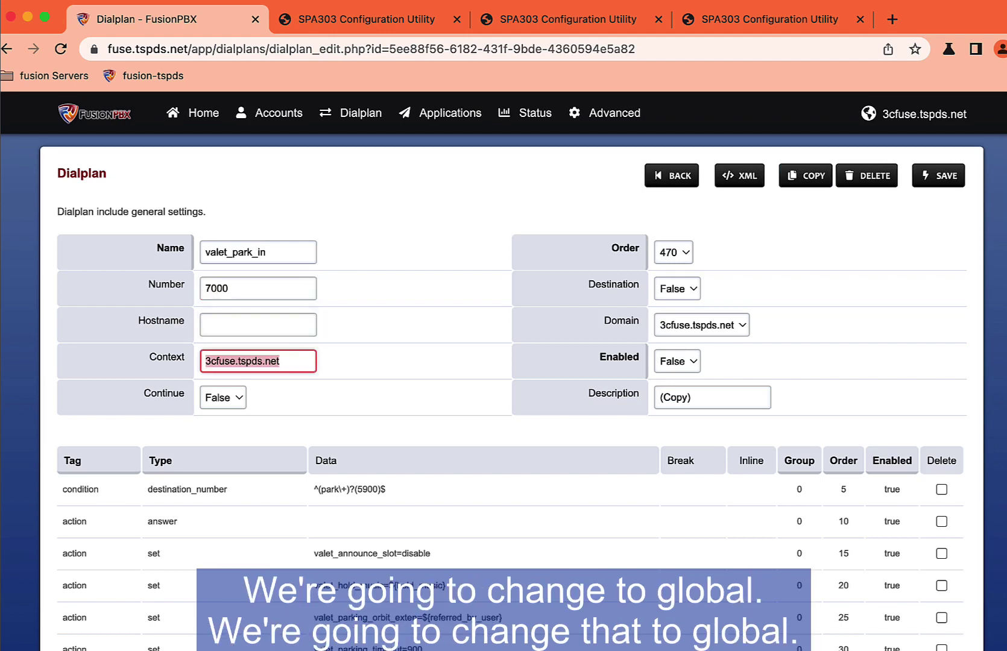
{"action": "type", "text": "global"}
{"action": "key", "text": "Tab"}
{"action": "key", "text": "Tab"}
{"action": "key", "text": "Tab"}
{"action": "key", "text": "Tab"}
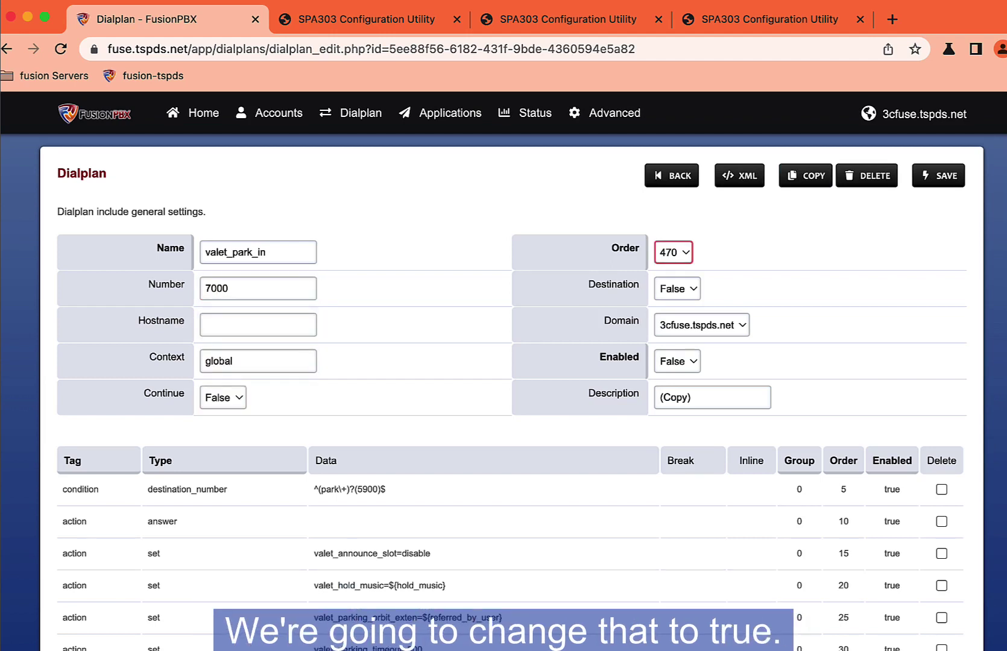
{"action": "key", "text": "g"}
{"action": "key", "text": "Tab"}
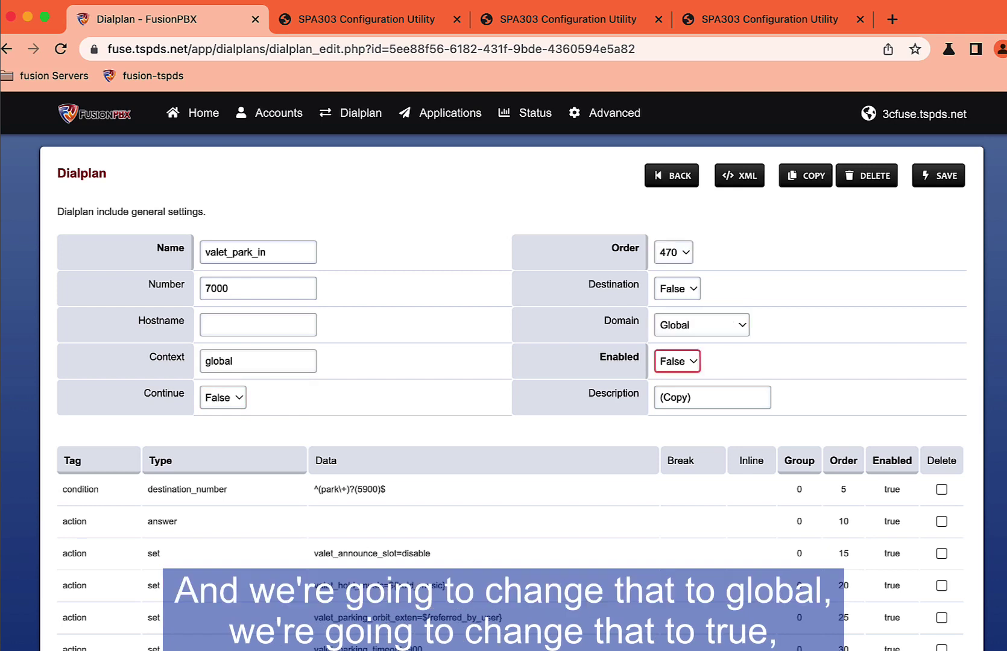
{"action": "key", "text": "t"}
{"action": "key", "text": "Tab"}
{"action": "type", "text": "cu"}
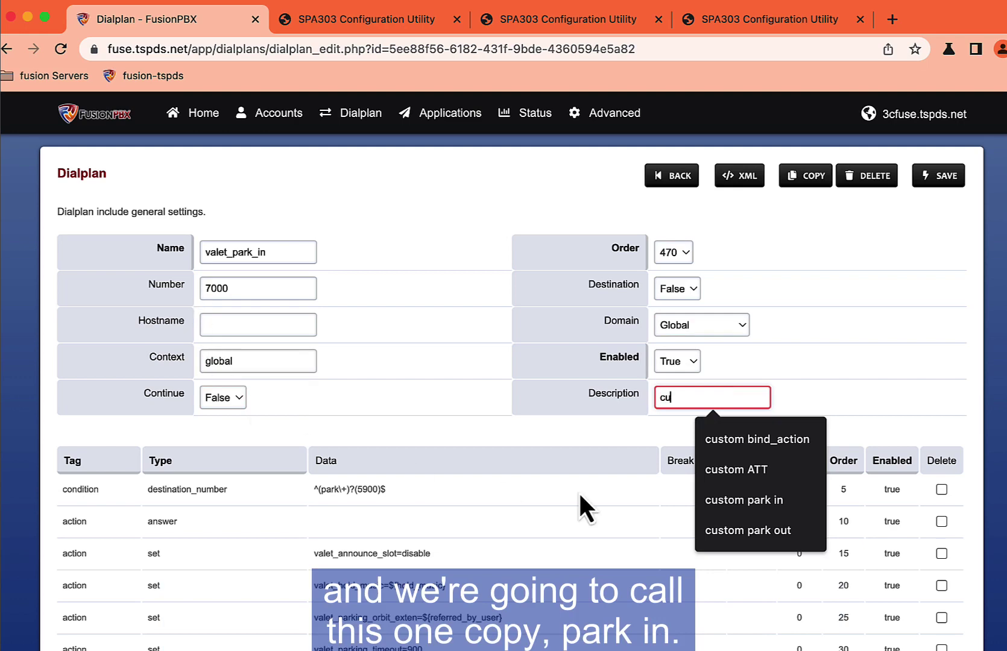
{"action": "left_click", "coordinate": [744, 500]}
Step: Change 59 to 70 in the condition and valet_park action, making slots 7001–7099
{"action": "scroll", "coordinate": [366, 386], "scroll_direction": "down", "scroll_amount": 2}
{"action": "left_click", "coordinate": [367, 386]}
{"action": "key", "text": "Delete"}
{"action": "key", "text": "Delete"}
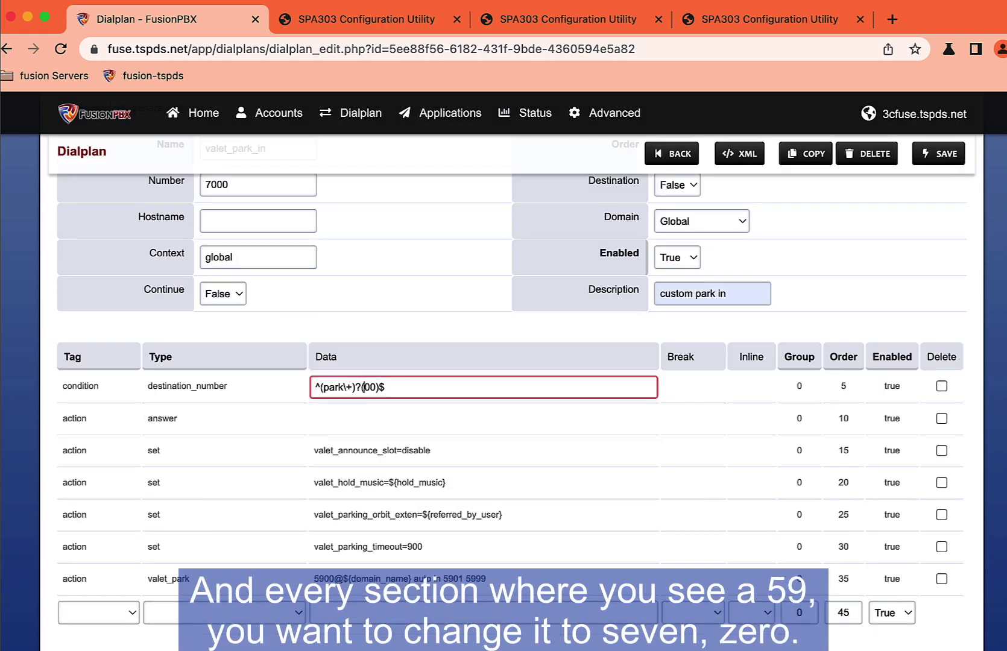
{"action": "type", "text": "70"}
{"action": "scroll", "coordinate": [383, 425], "scroll_direction": "down", "scroll_amount": 1}
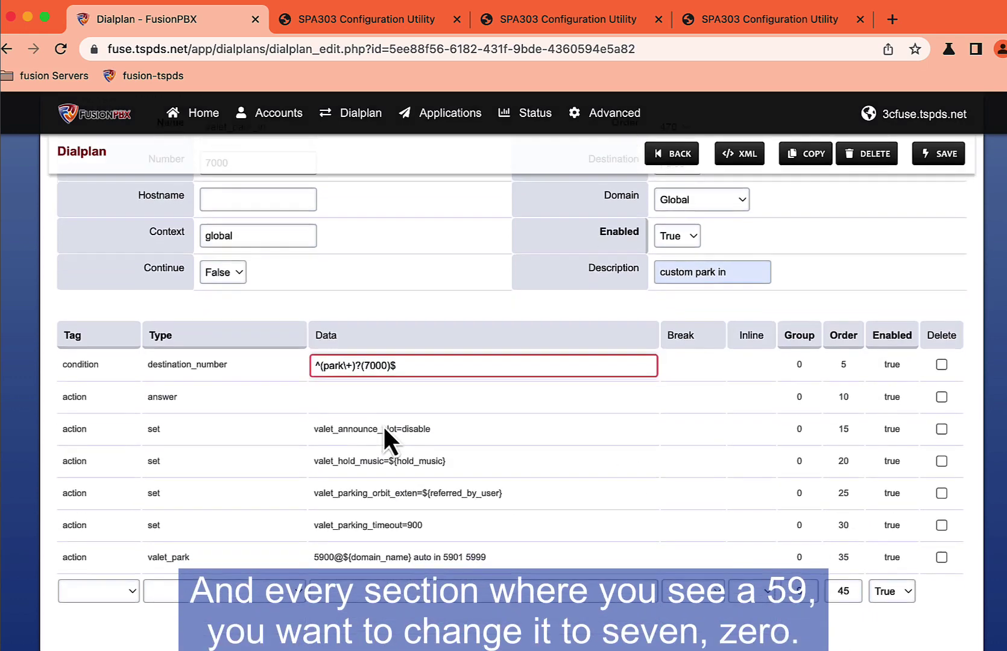
{"action": "left_click", "coordinate": [322, 558]}
{"action": "key", "text": "Delete"}
{"action": "type", "text": "70"}
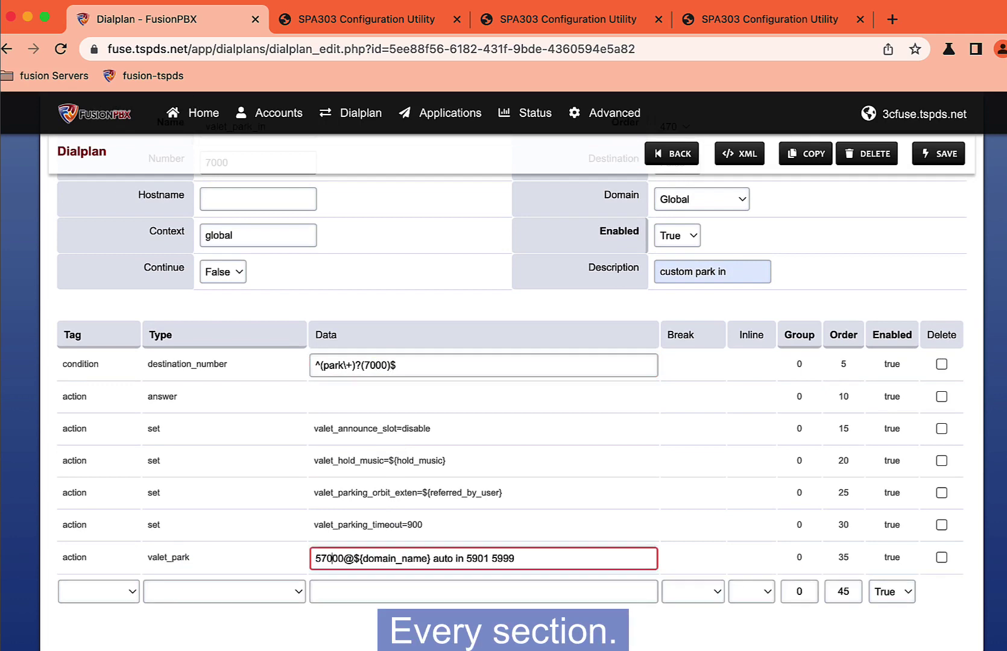
{"action": "key", "text": "BackSpace"}
{"action": "key", "text": "BackSpace"}
{"action": "type", "text": "70"}
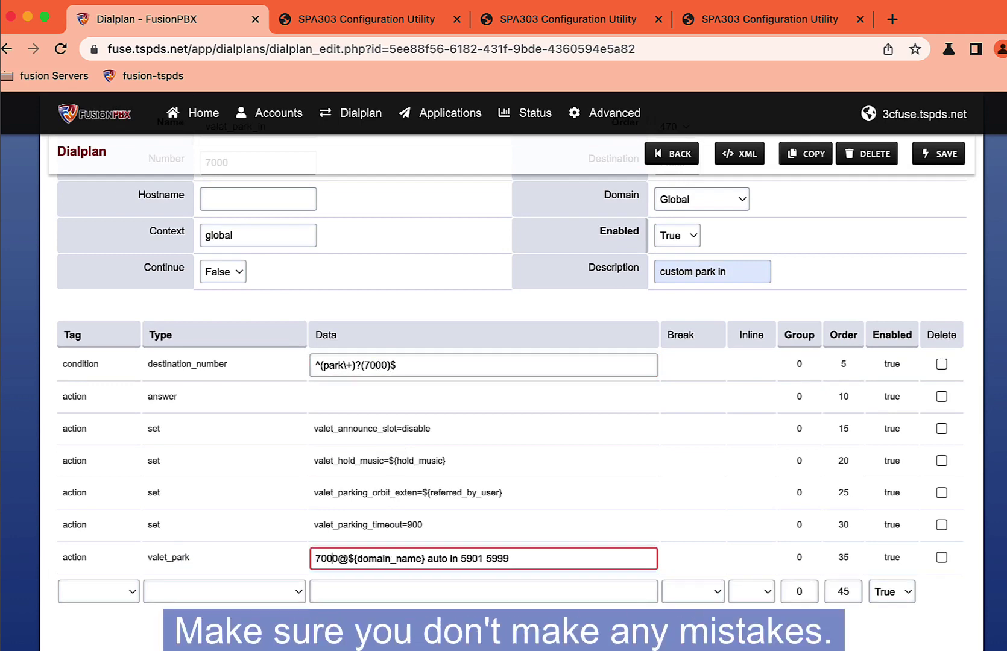
{"action": "key", "text": "Right"}
{"action": "key", "text": "Right"}
{"action": "key", "text": "Right"}
{"action": "key", "text": "Right"}
{"action": "key", "text": "Right"}
{"action": "key", "text": "Right"}
{"action": "key", "text": "Right"}
{"action": "key", "text": "Right"}
{"action": "key", "text": "Right"}
{"action": "key", "text": "Right"}
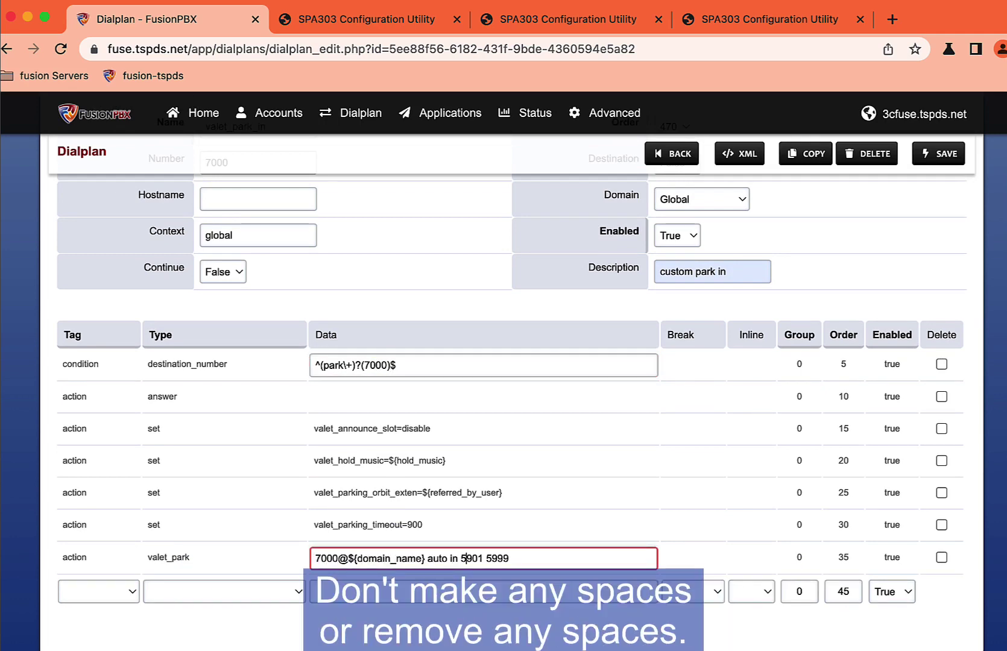
{"action": "key", "text": "Delete"}
{"action": "key", "text": "BackSpace"}
{"action": "type", "text": "70"}
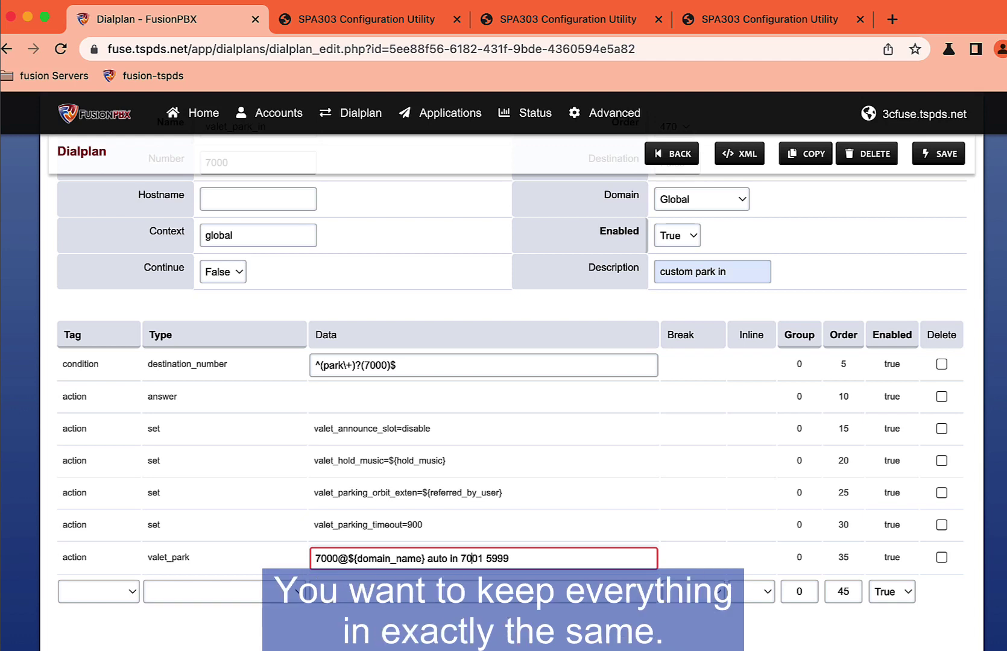
{"action": "key", "text": "Right"}
{"action": "key", "text": "Right"}
{"action": "key", "text": "shift+Right"}
{"action": "key", "text": "shift+Right"}
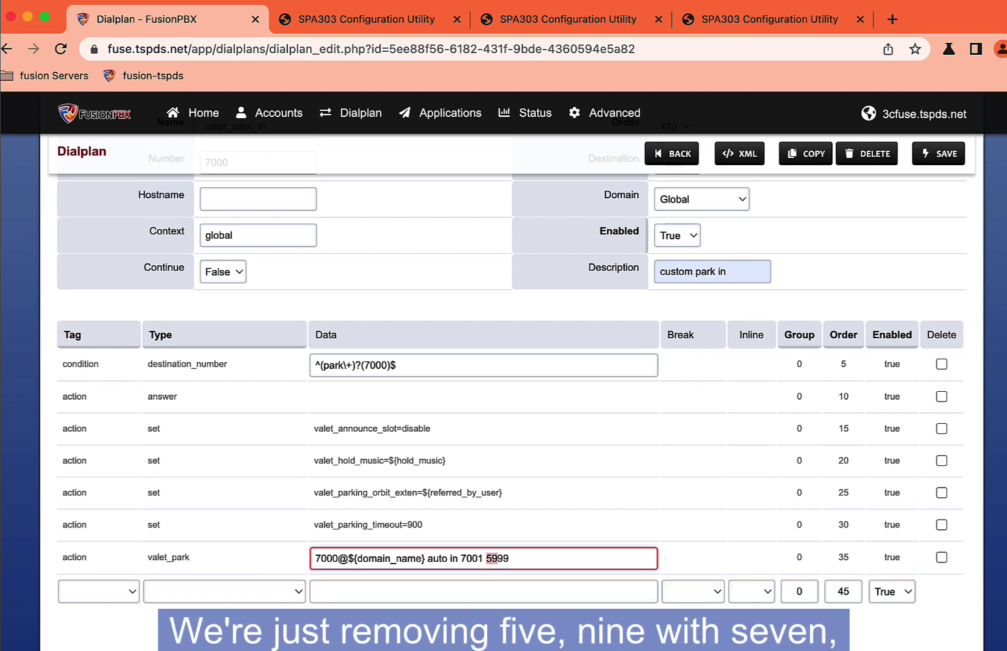
{"action": "type", "text": "70"}
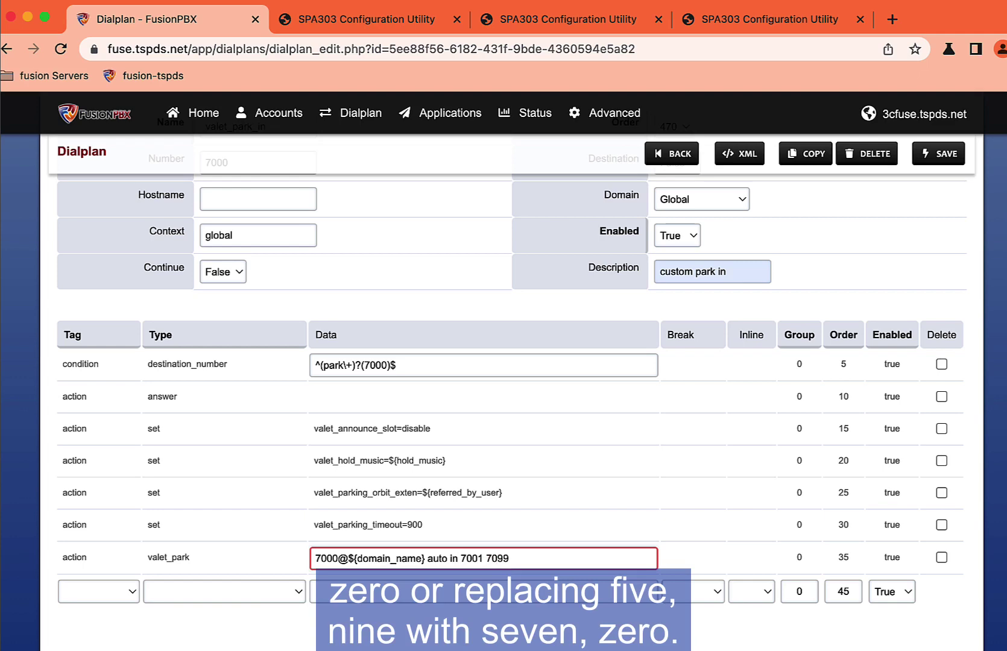
Step: Disable the valet_announce_slot action and save the park-in dialplan
{"action": "scroll", "coordinate": [358, 541], "scroll_direction": "down", "scroll_amount": 2}
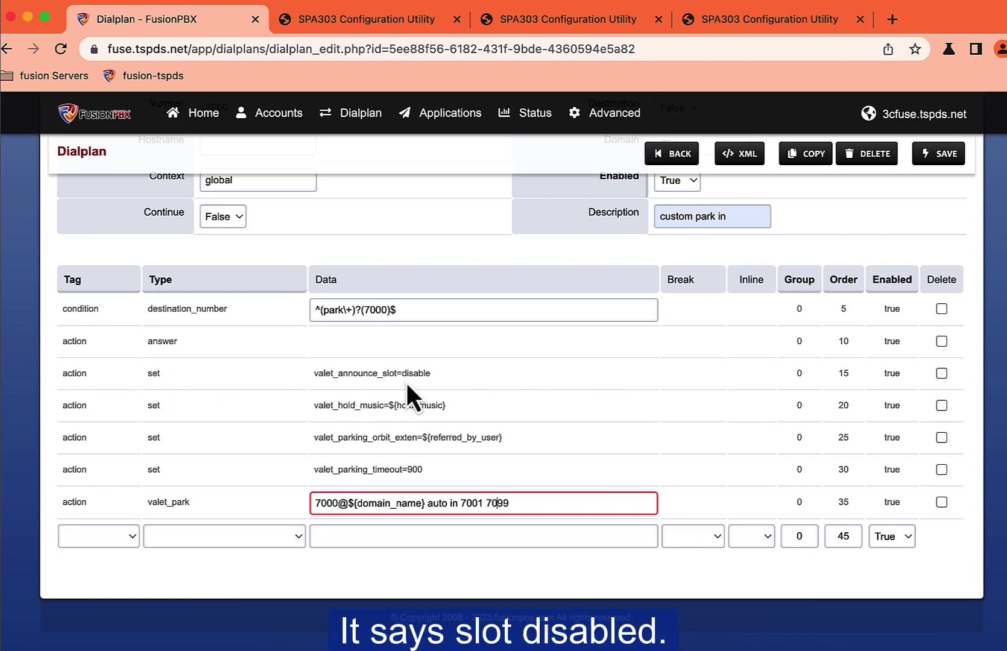
{"action": "left_click", "coordinate": [895, 376]}
{"action": "left_click", "coordinate": [894, 376]}
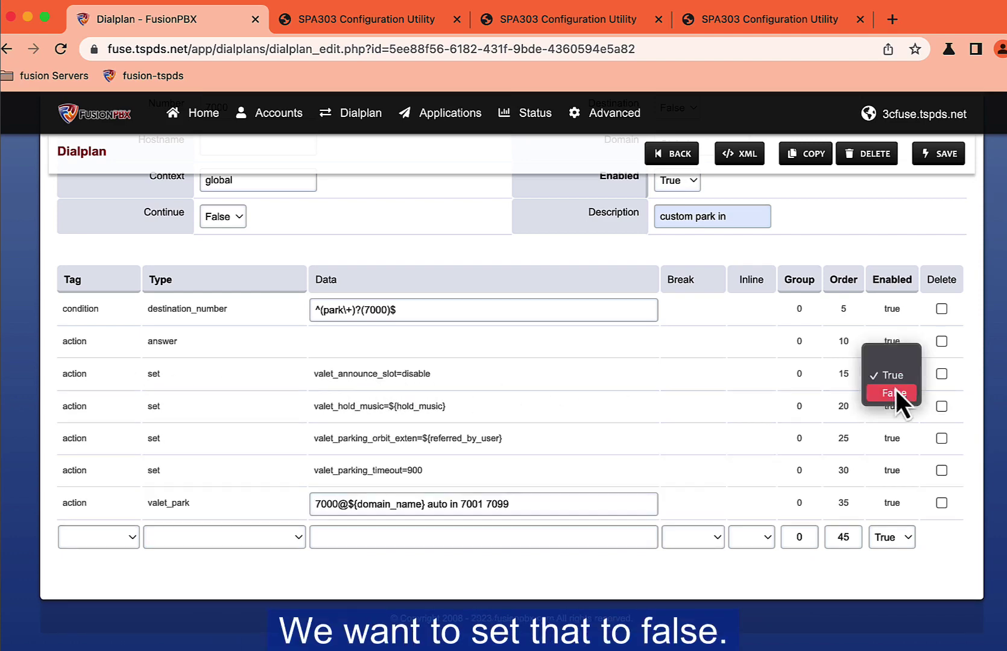
{"action": "left_click", "coordinate": [896, 393]}
{"action": "scroll", "coordinate": [906, 196], "scroll_direction": "up", "scroll_amount": 1}
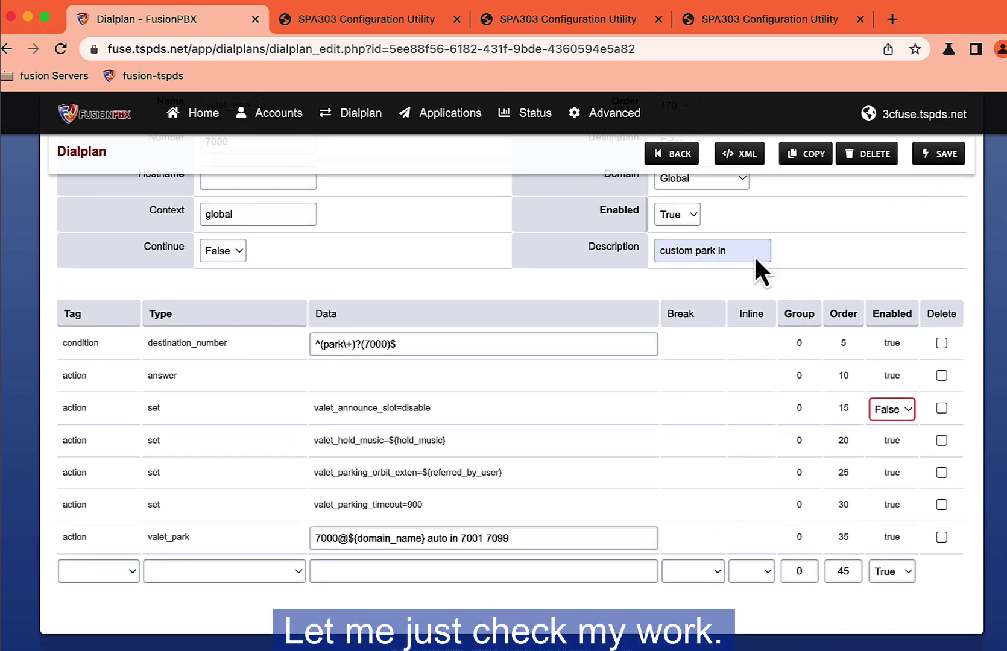
{"action": "scroll", "coordinate": [319, 425], "scroll_direction": "up", "scroll_amount": 4}
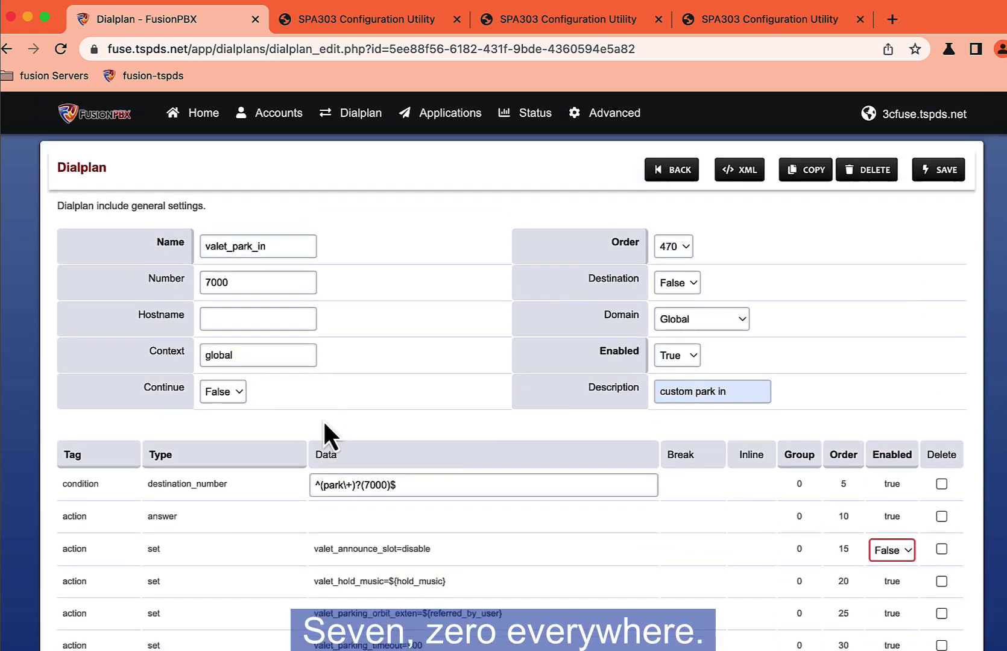
{"action": "scroll", "coordinate": [367, 436], "scroll_direction": "down", "scroll_amount": 5}
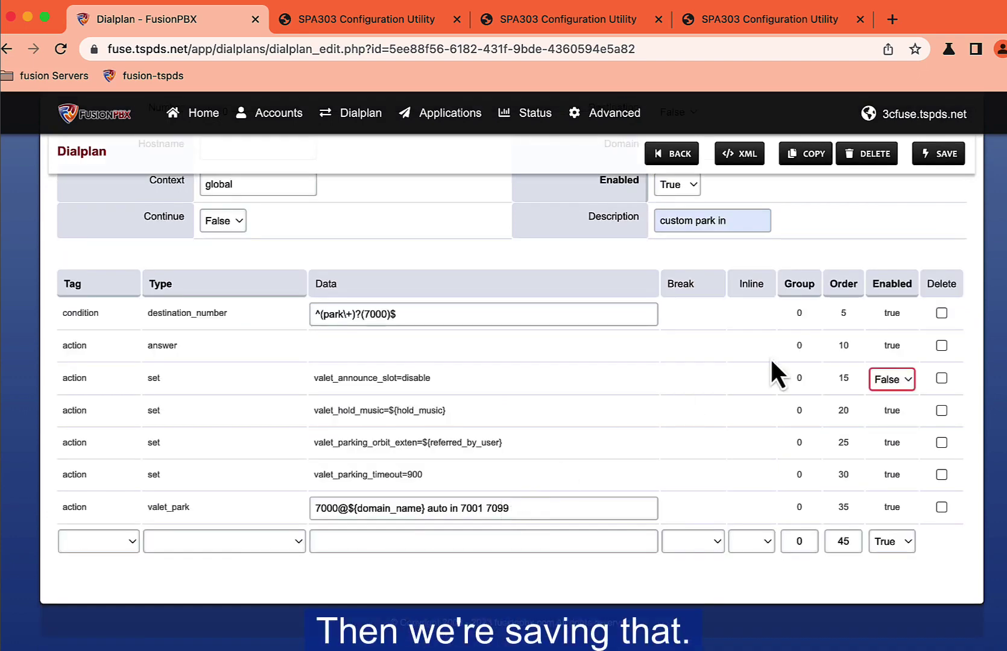
{"action": "left_click", "coordinate": [920, 157]}
Step: Search the dialplans for 'park' and open the copied valet_park_out dialplan
{"action": "left_click", "coordinate": [676, 176]}
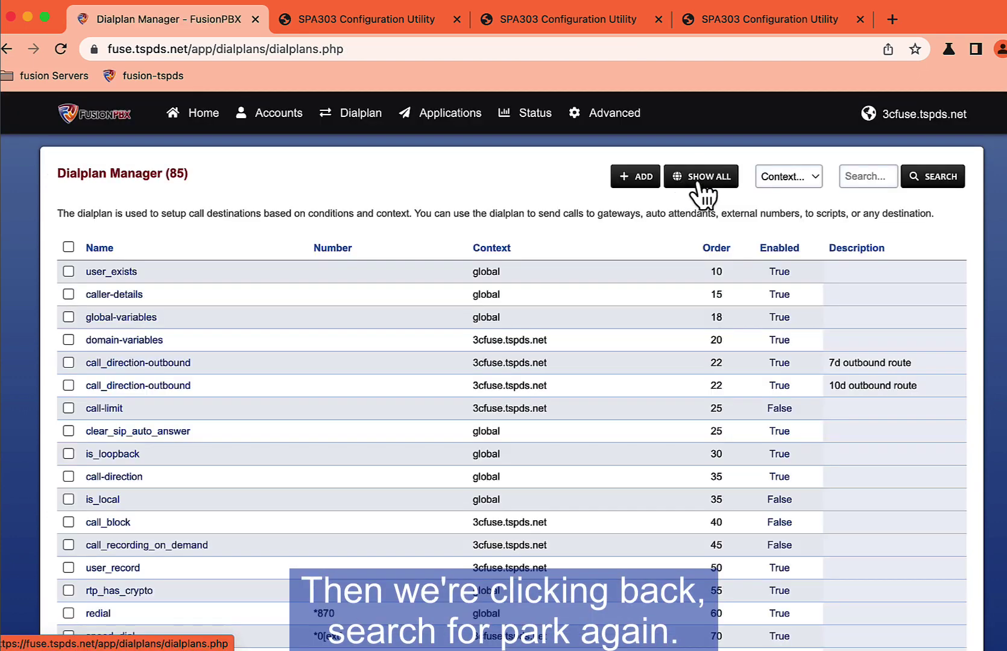
{"action": "left_click", "coordinate": [844, 175]}
{"action": "key", "text": "Down"}
{"action": "key", "text": "Down"}
{"action": "key", "text": "Return"}
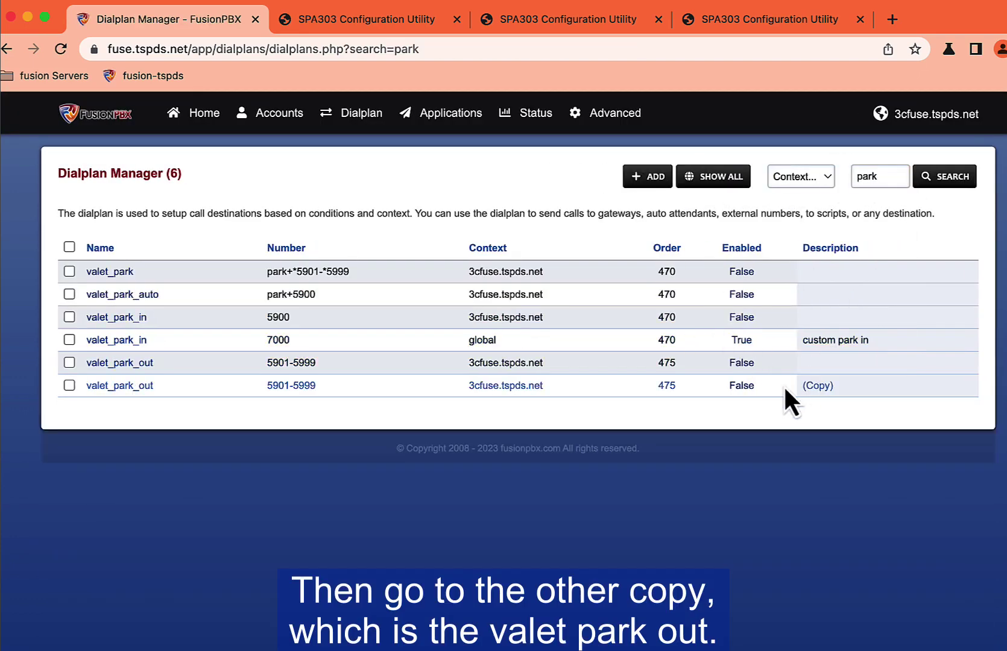
{"action": "left_click", "coordinate": [135, 389]}
Step: Change the park-out number range from 5901-5999 to 7001-7099
{"action": "left_click", "coordinate": [216, 288]}
{"action": "key", "text": "BackSpace"}
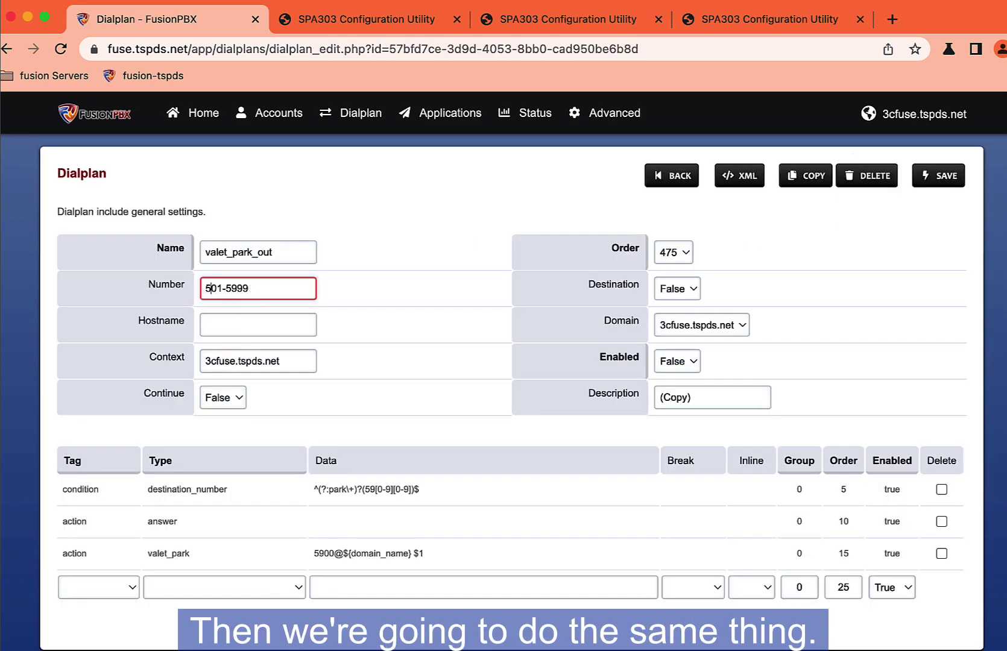
{"action": "key", "text": "BackSpace"}
{"action": "type", "text": "70"}
{"action": "left_click", "coordinate": [244, 288]}
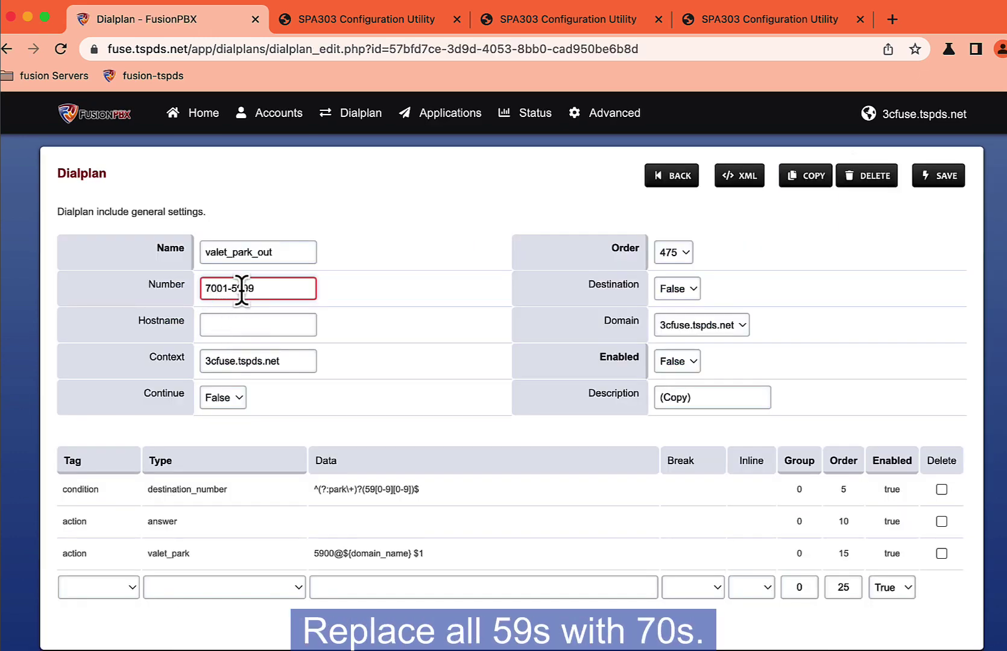
{"action": "key", "text": "BackSpace"}
{"action": "key", "text": "BackSpace"}
{"action": "type", "text": "70"}
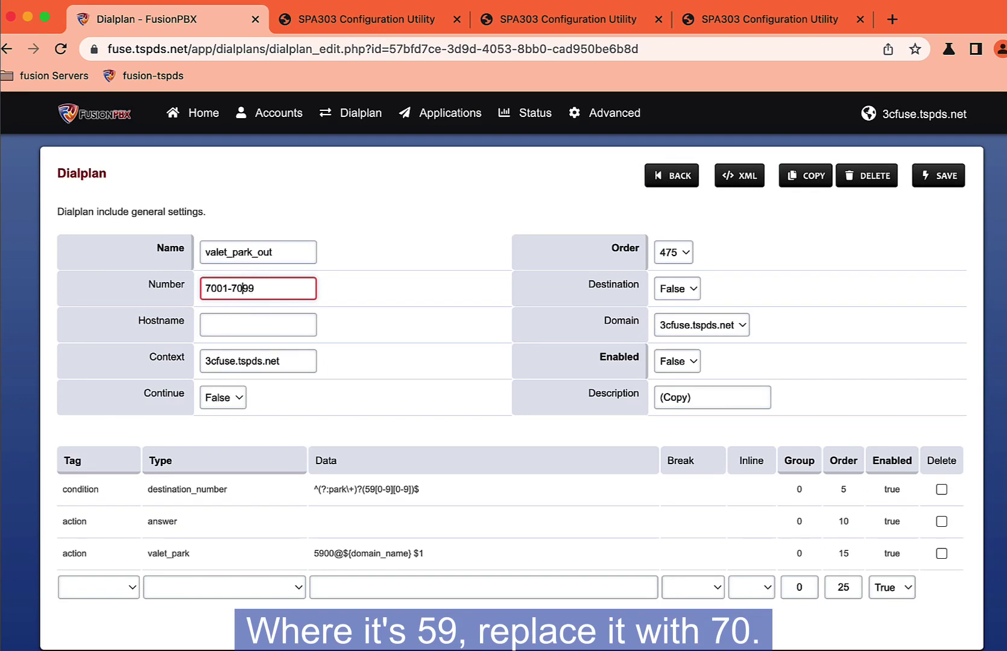
Step: Set context to global, enable it, make the domain Global, describe it 'custom park out'
{"action": "key", "text": "Tab"}
{"action": "key", "text": "Tab"}
{"action": "type", "text": "global"}
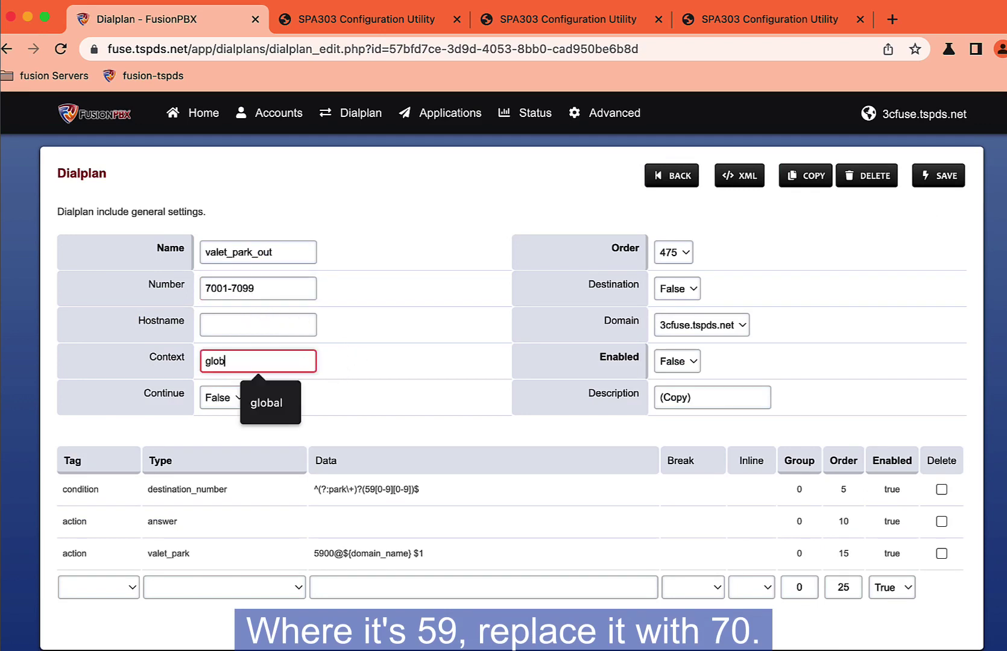
{"action": "key", "text": "Tab"}
{"action": "key", "text": "Tab"}
{"action": "key", "text": "Tab"}
{"action": "key", "text": "Tab"}
{"action": "key", "text": "g"}
{"action": "key", "text": "Tab"}
{"action": "key", "text": "Tab"}
{"action": "key", "text": "shift+Tab"}
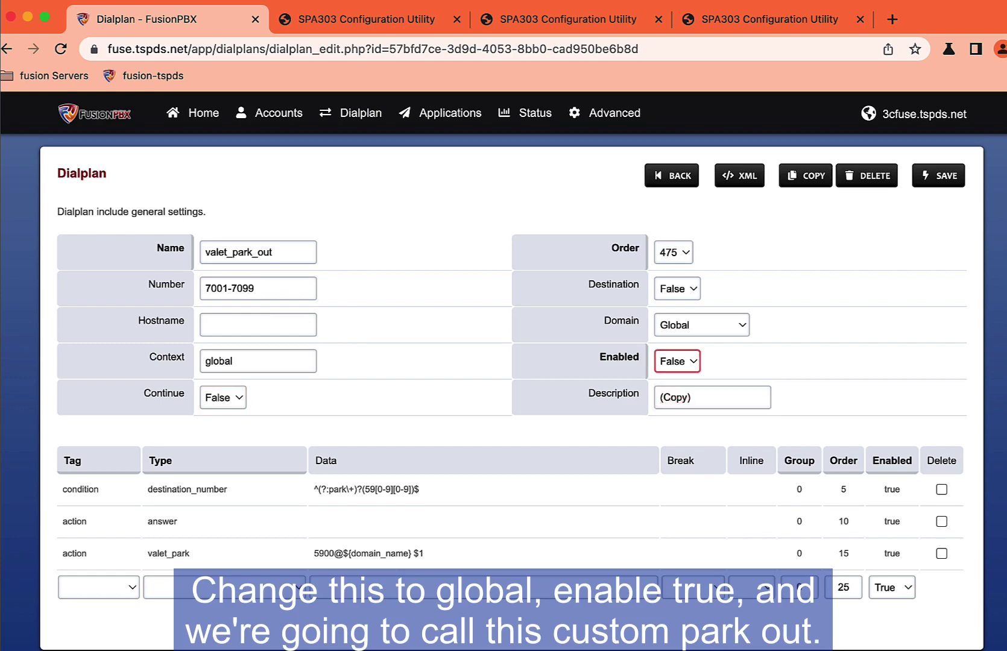
{"action": "key", "text": "t"}
{"action": "key", "text": "Tab"}
{"action": "type", "text": "cu"}
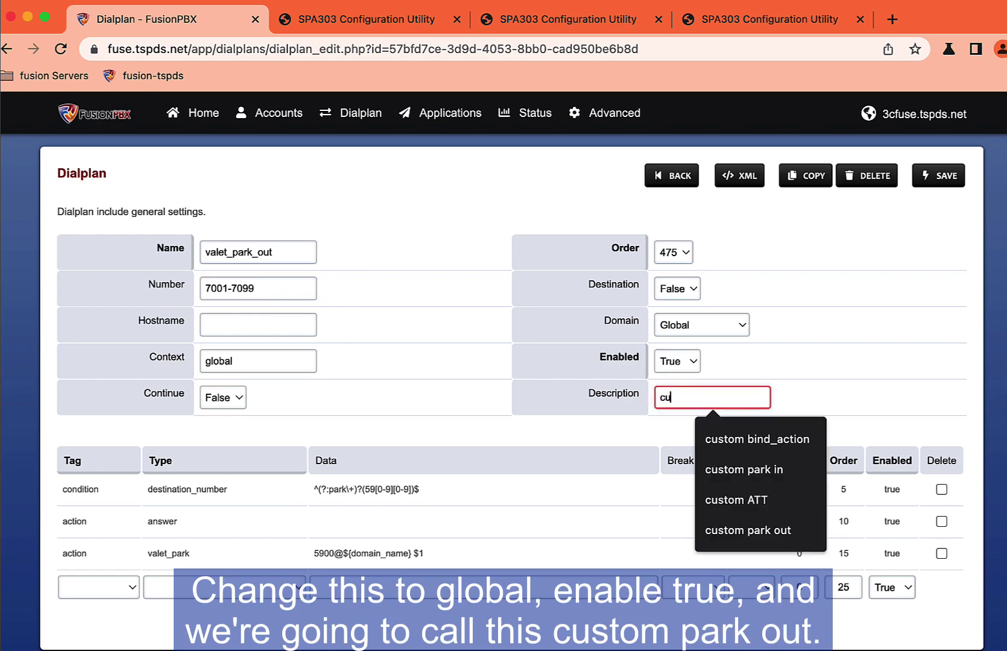
{"action": "key", "text": "Down"}
{"action": "key", "text": "Down"}
{"action": "key", "text": "Down"}
{"action": "key", "text": "Down"}
{"action": "key", "text": "Return"}
Step: Change the condition pattern from 59 to 70 and the valet_park lot 5900 to 7000, then save
{"action": "left_click", "coordinate": [382, 491]}
{"action": "key", "text": "BackSpace"}
{"action": "key", "text": "BackSpace"}
{"action": "type", "text": "70"}
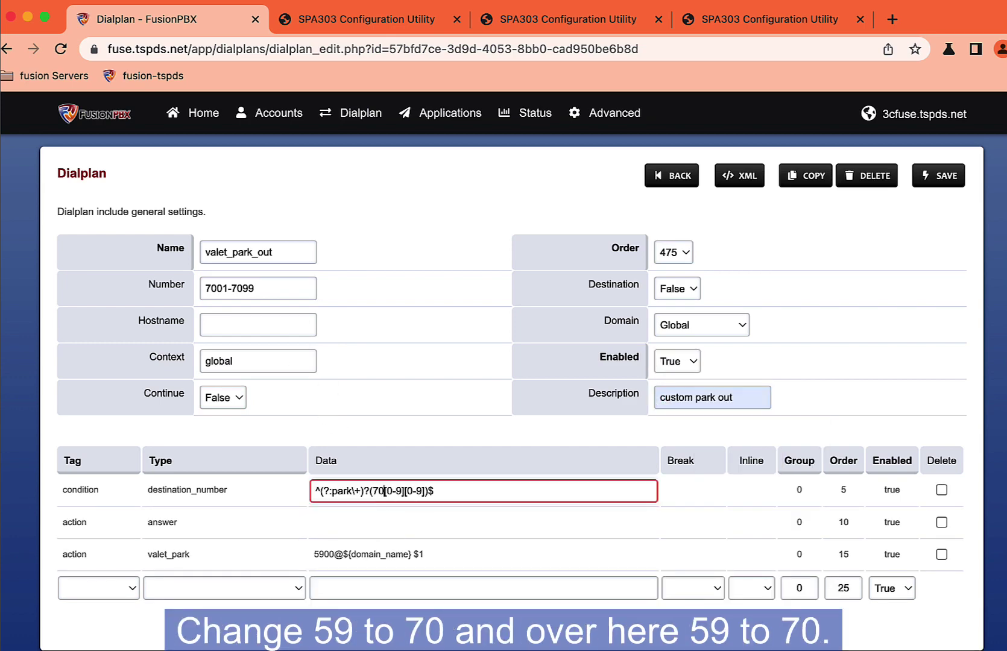
{"action": "left_click", "coordinate": [326, 555]}
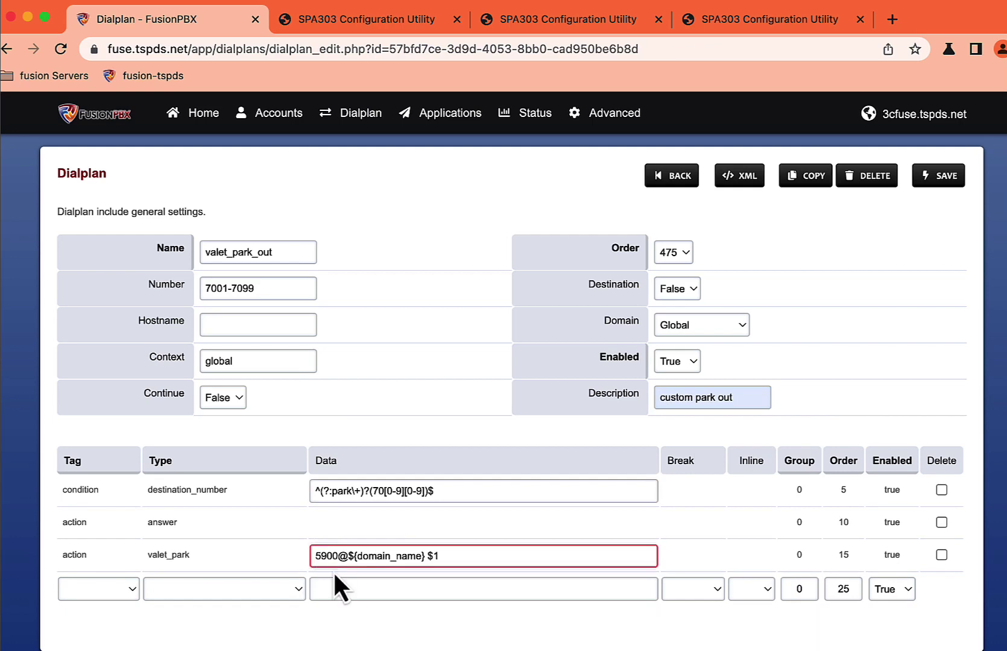
{"action": "key", "text": "BackSpace"}
{"action": "key", "text": "BackSpace"}
{"action": "type", "text": "70"}
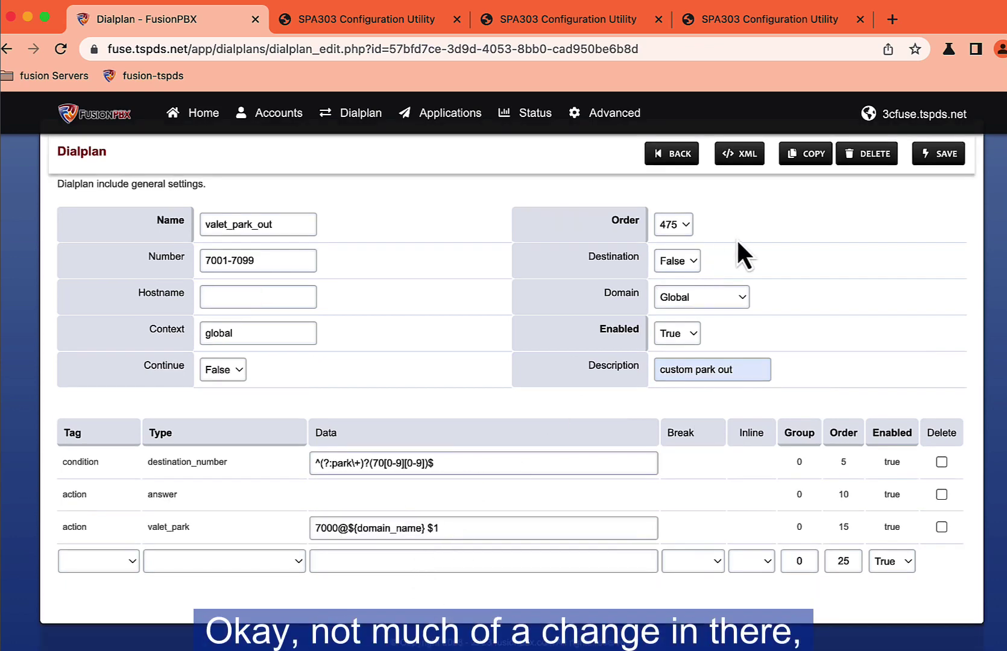
{"action": "left_click", "coordinate": [935, 158]}
Step: Return to Dialplan Manager and filter the list by 'park' to review the six park dialplans
{"action": "left_click", "coordinate": [663, 178]}
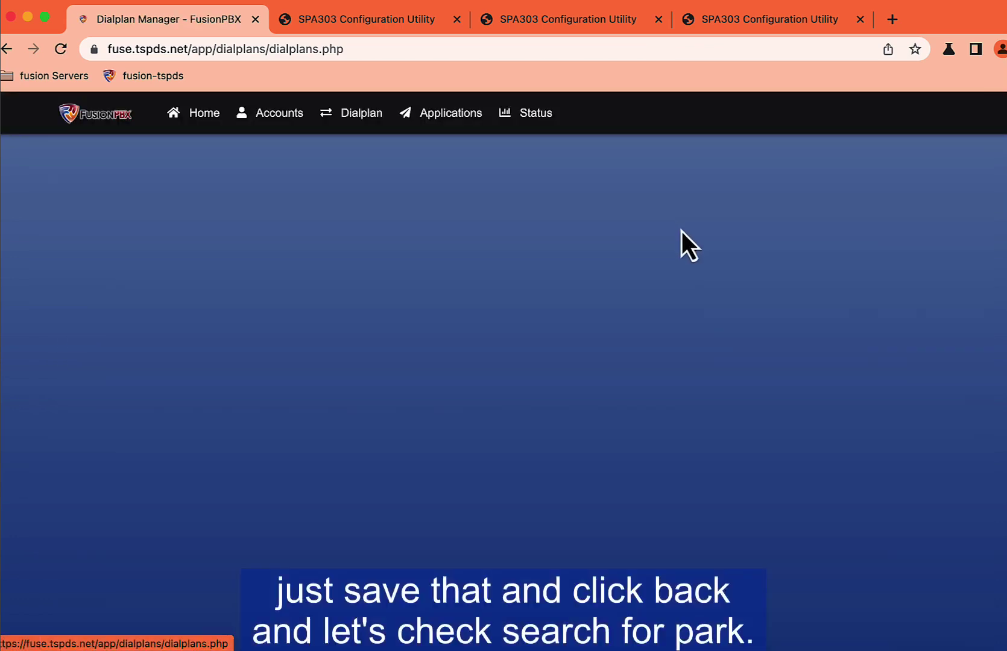
{"action": "left_click", "coordinate": [855, 177]}
{"action": "left_click", "coordinate": [868, 219]}
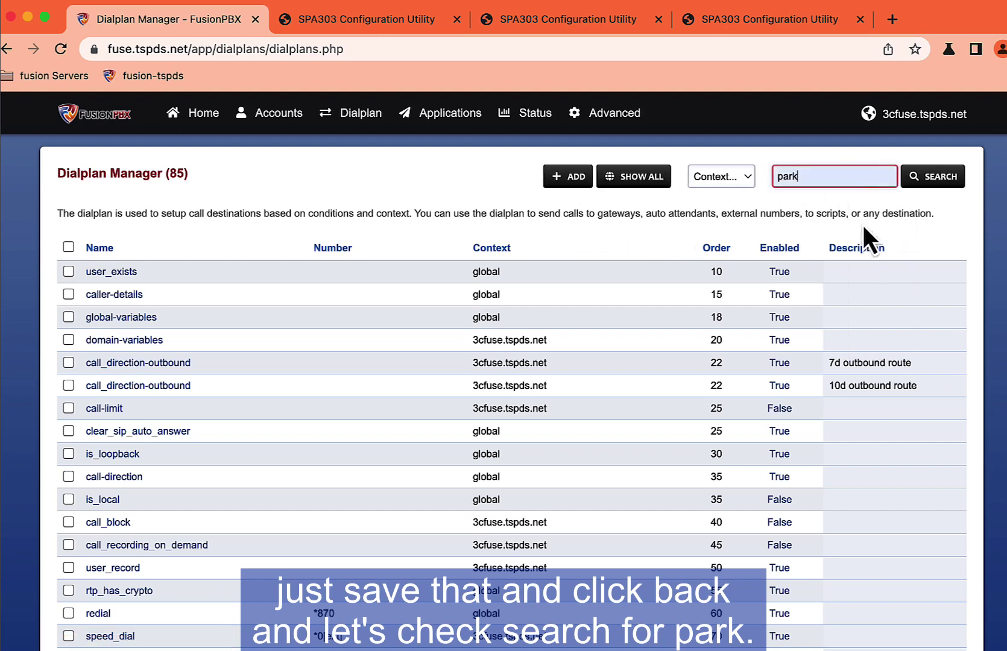
{"action": "left_click", "coordinate": [933, 183]}
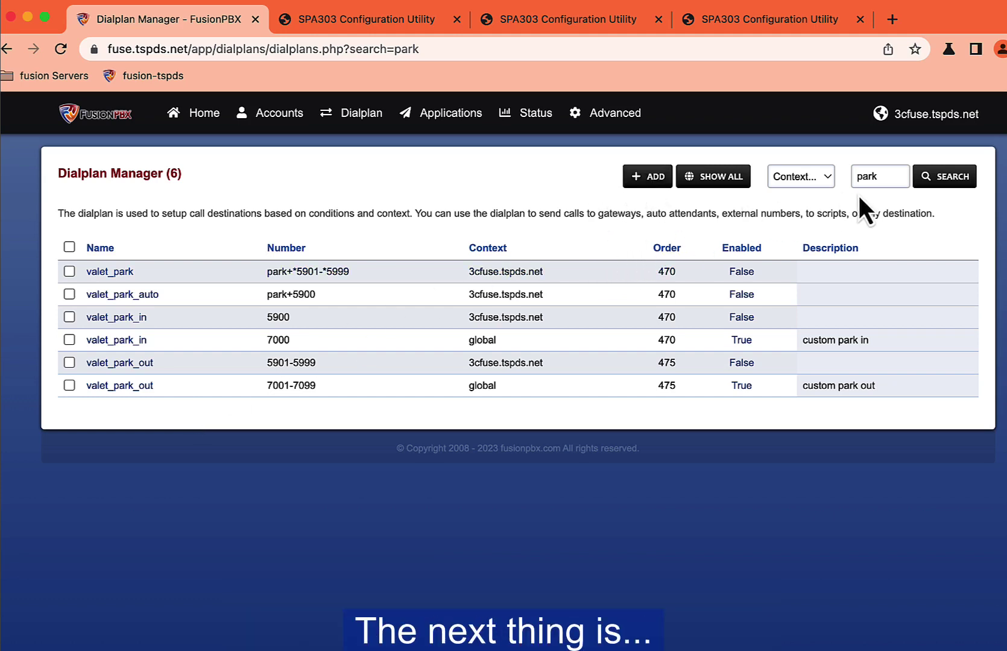
{"action": "left_click", "coordinate": [873, 176]}
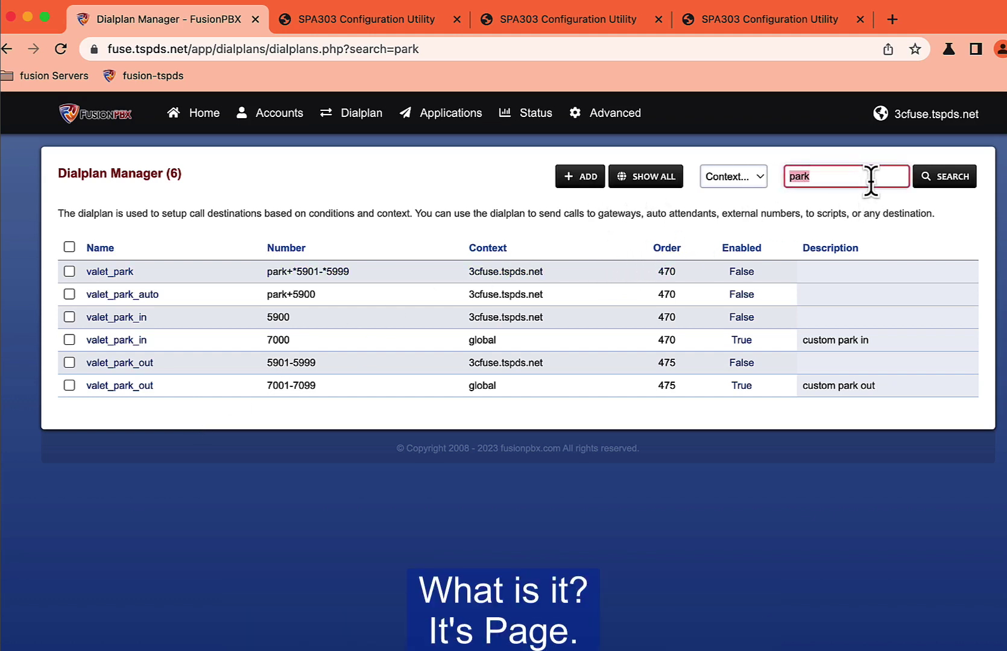
Step: Search the dialplans for 'page' and copy the page-extension dialplan
{"action": "type", "text": "page"}
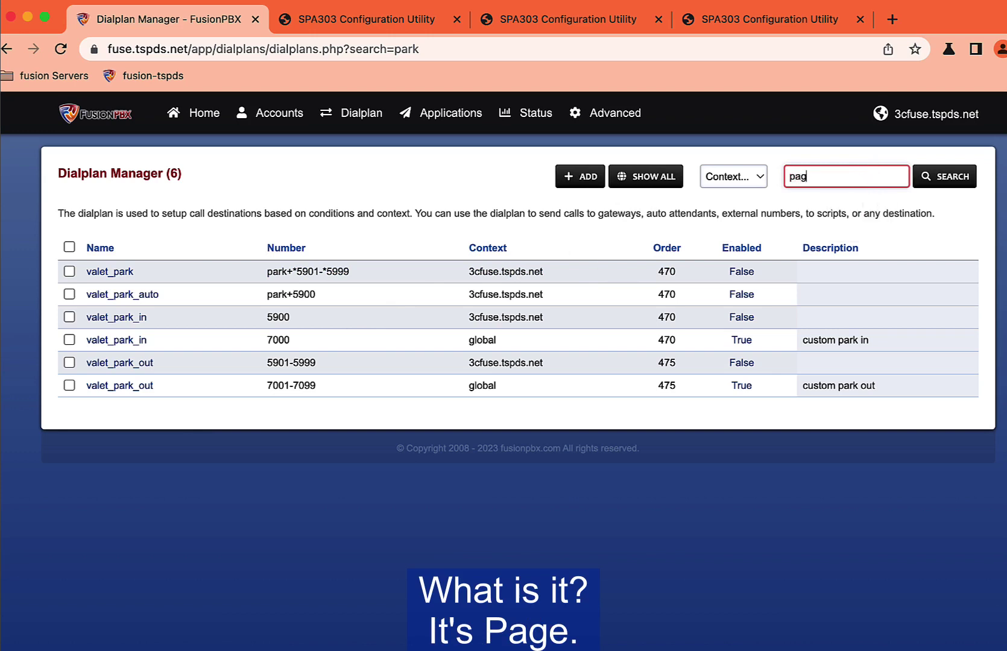
{"action": "key", "text": "Return"}
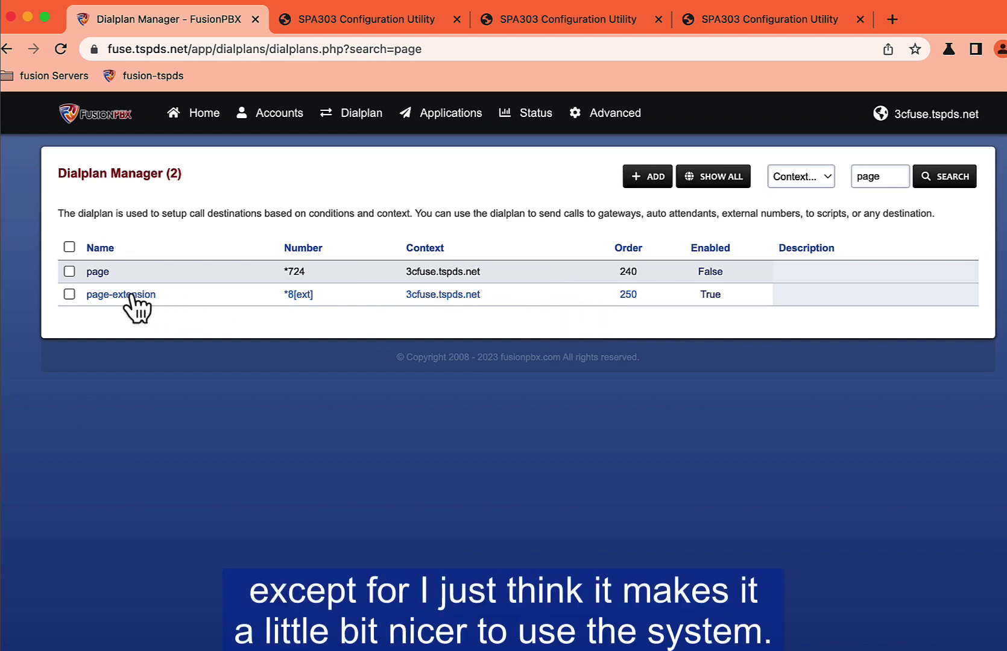
{"action": "left_click", "coordinate": [69, 296]}
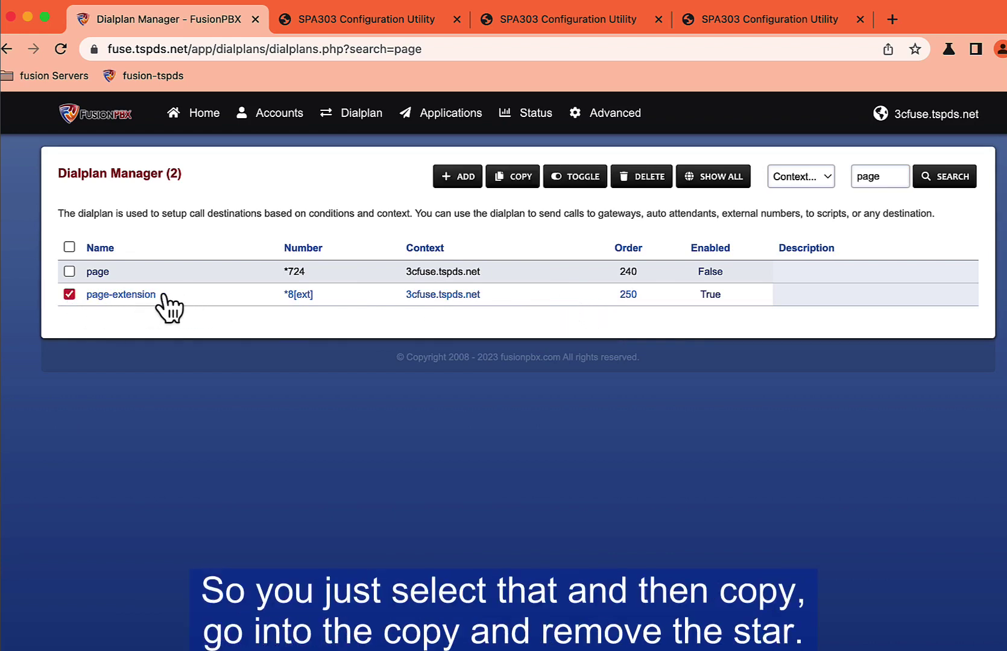
{"action": "left_click", "coordinate": [512, 176]}
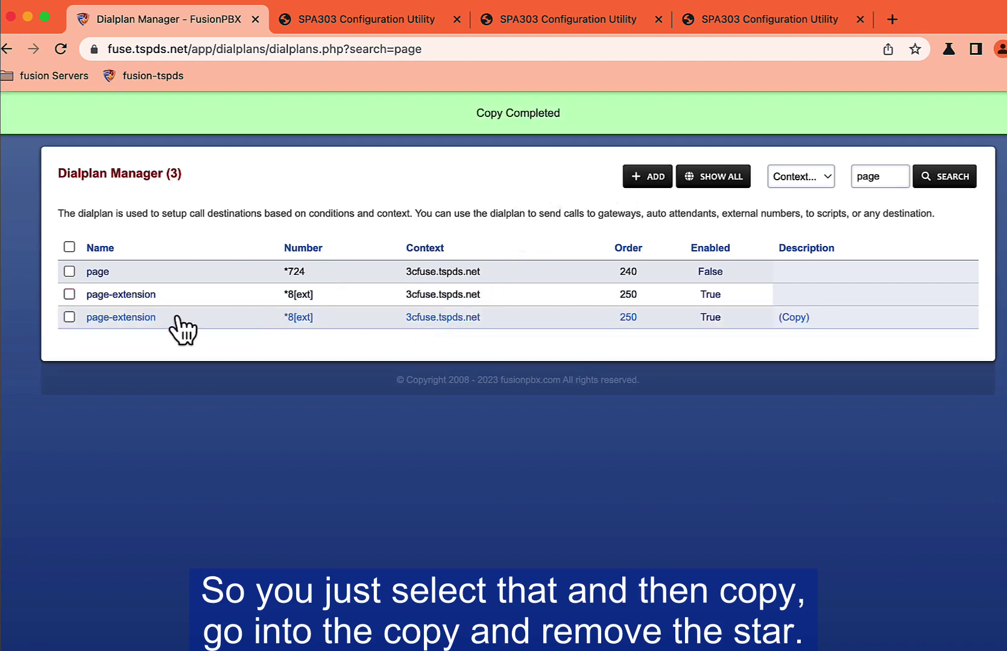
Step: Open the (Copy) page-extension and remove the leading * from its Number
{"action": "left_click", "coordinate": [130, 318]}
{"action": "left_click", "coordinate": [209, 287]}
{"action": "key", "text": "BackSpace"}
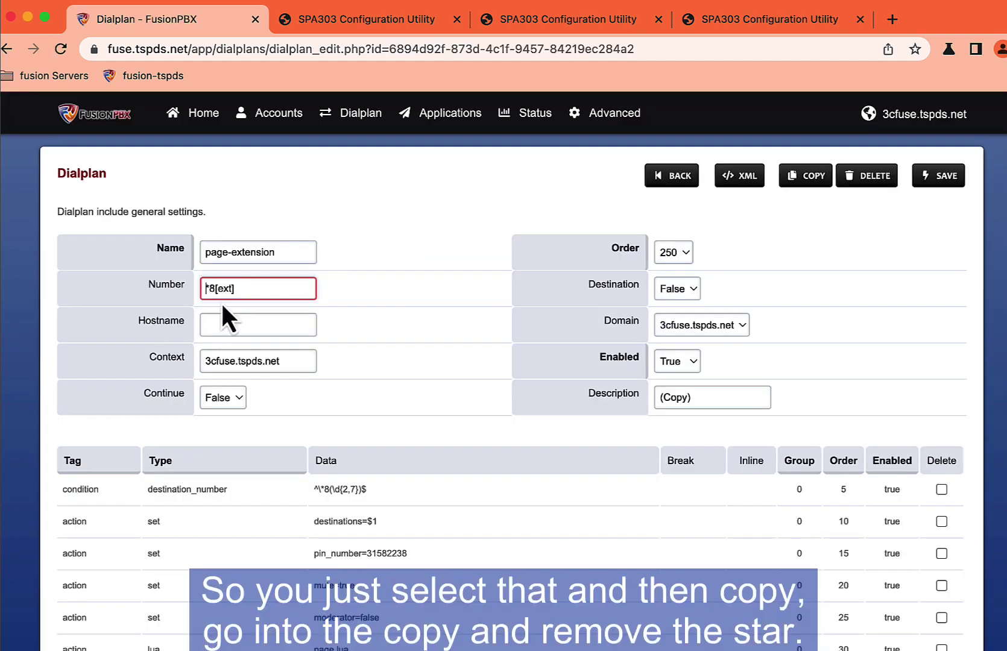
Step: Make the condition pattern ^\8(\d{2,7})$ and replace the description with 'custom page'
{"action": "scroll", "coordinate": [312, 309], "scroll_direction": "down", "scroll_amount": 1}
{"action": "scroll", "coordinate": [312, 304], "scroll_direction": "down", "scroll_amount": 3}
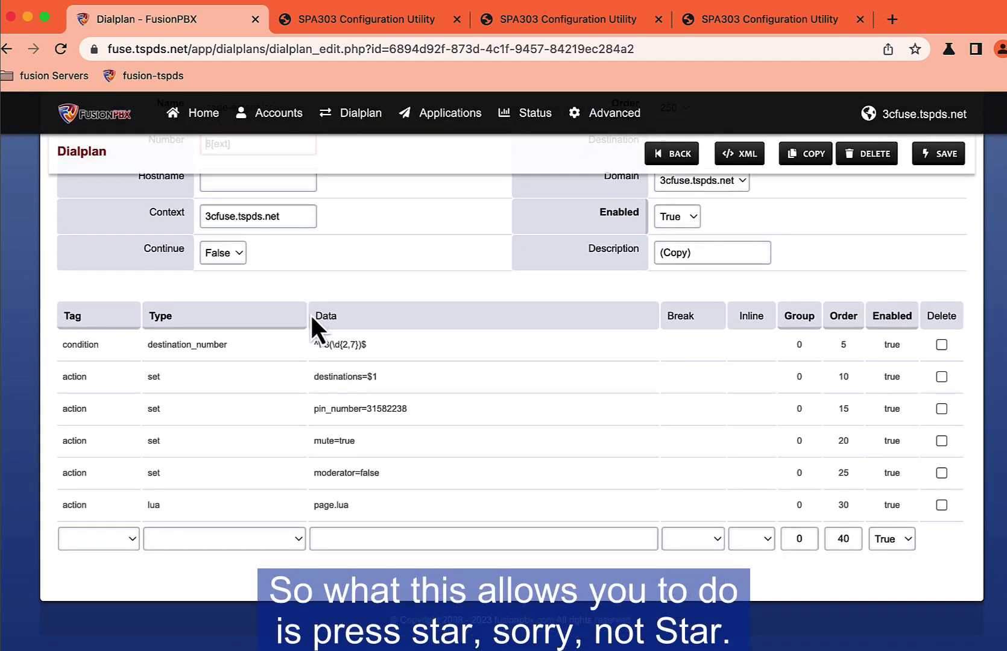
{"action": "left_click", "coordinate": [324, 347]}
{"action": "key", "text": "BackSpace"}
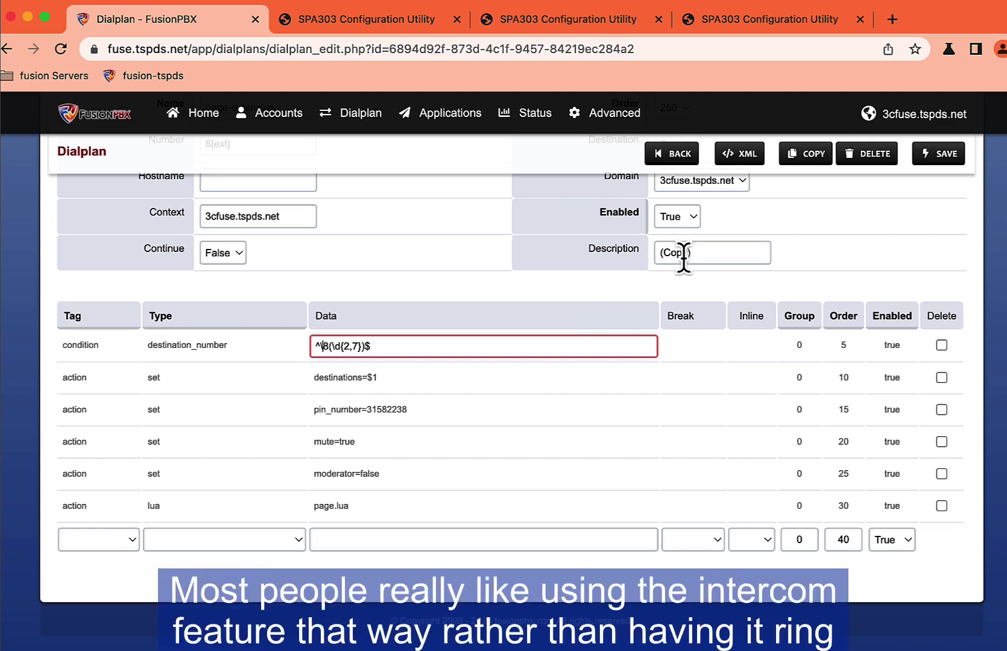
{"action": "left_click", "coordinate": [701, 253]}
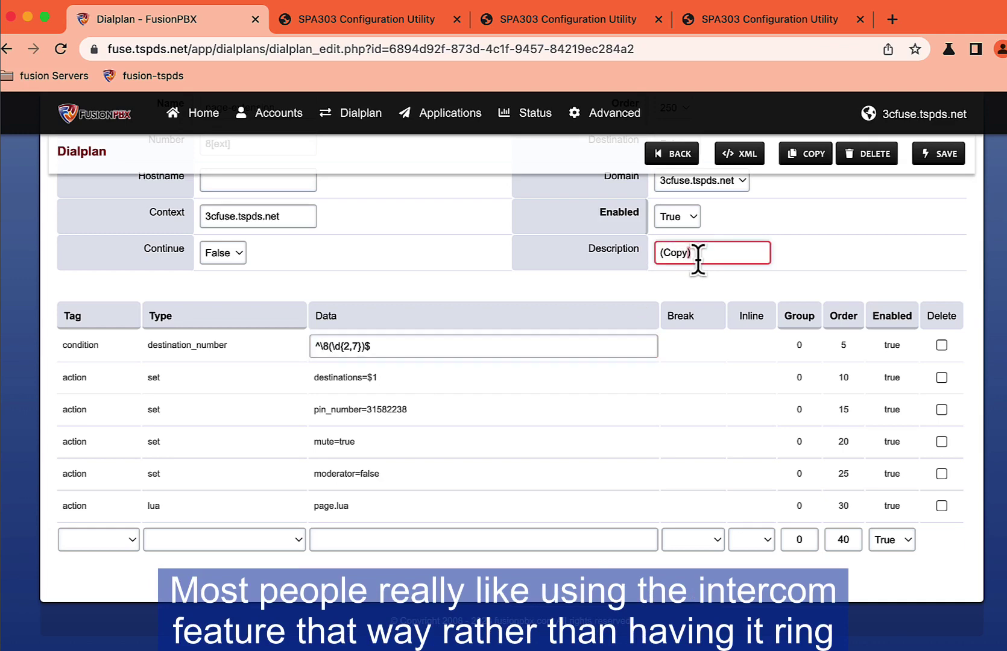
{"action": "key", "text": "BackSpace"}
{"action": "key", "text": "BackSpace"}
{"action": "key", "text": "BackSpace"}
{"action": "key", "text": "BackSpace"}
{"action": "key", "text": "BackSpace"}
{"action": "key", "text": "BackSpace"}
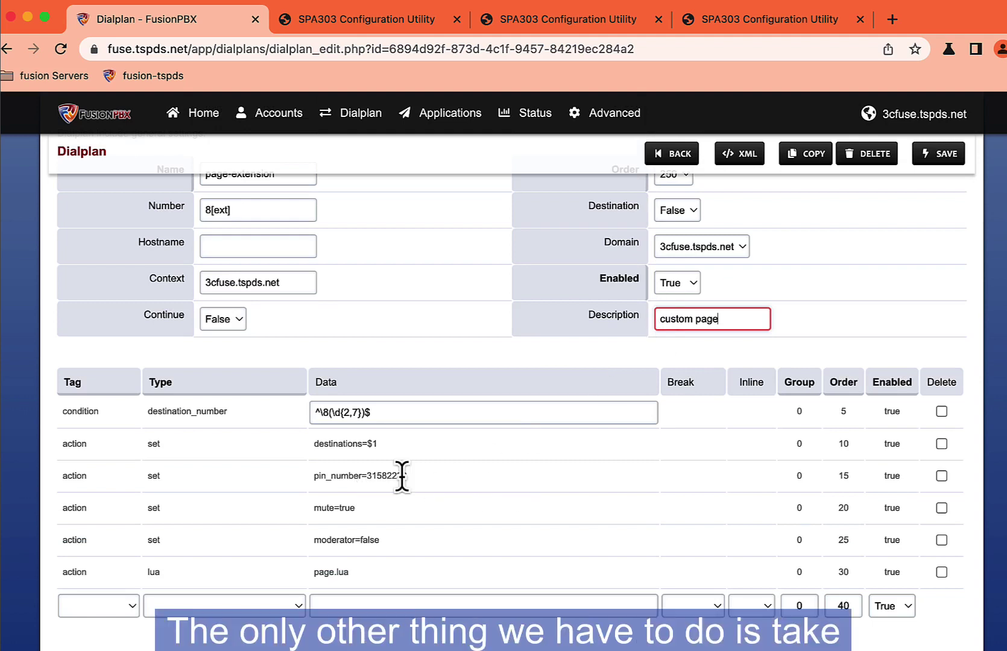
Step: Set the pin_number action's Enabled to False and save the dialplan
{"action": "left_click", "coordinate": [402, 476]}
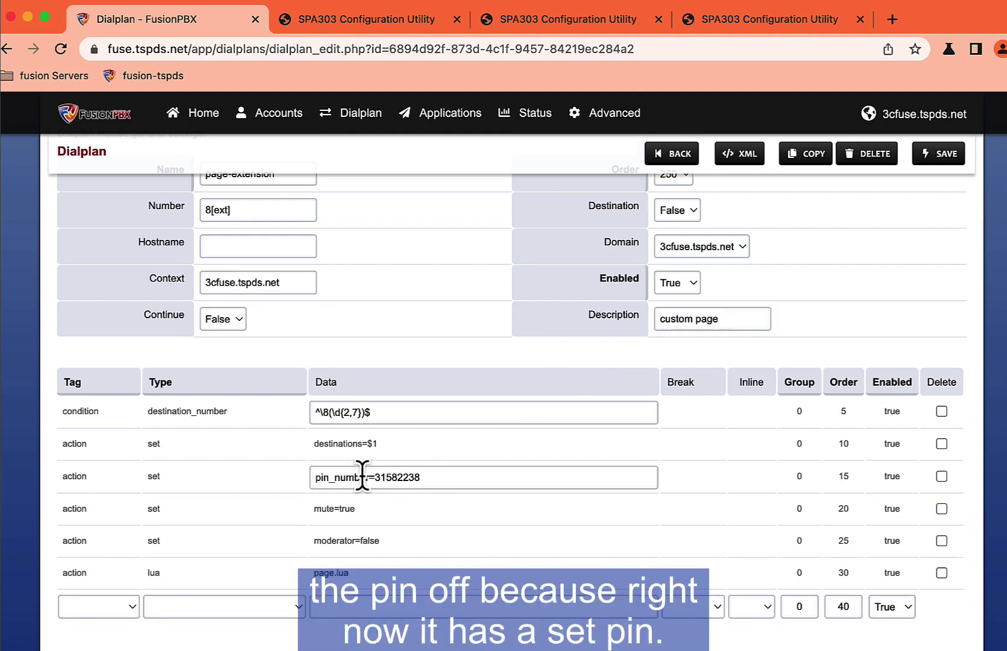
{"action": "left_click", "coordinate": [885, 475]}
{"action": "left_click", "coordinate": [890, 476]}
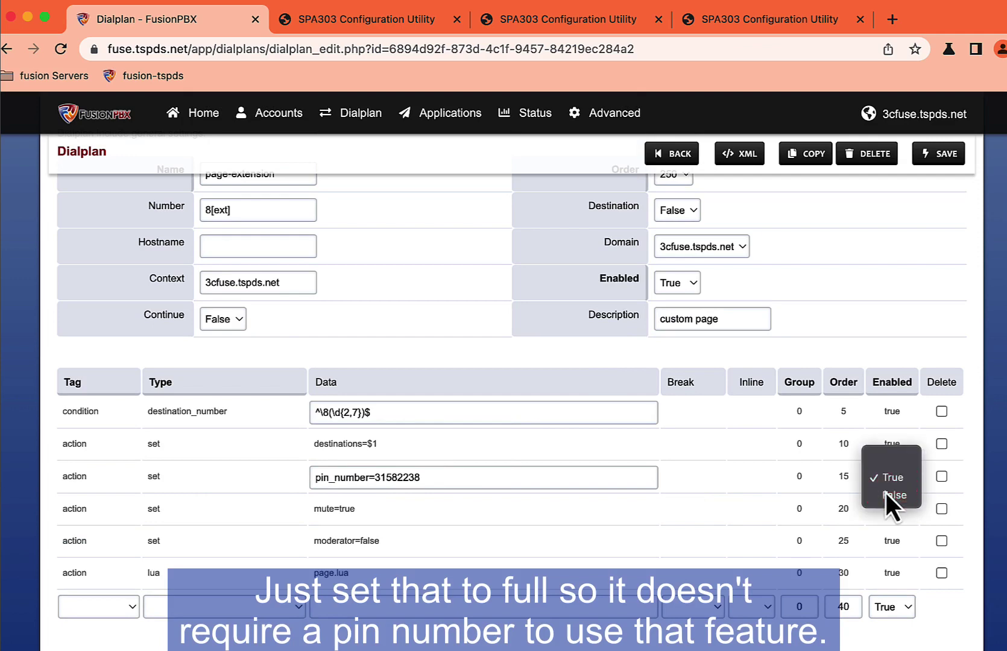
{"action": "left_click", "coordinate": [892, 496]}
{"action": "scroll", "coordinate": [705, 362], "scroll_direction": "up", "scroll_amount": 2}
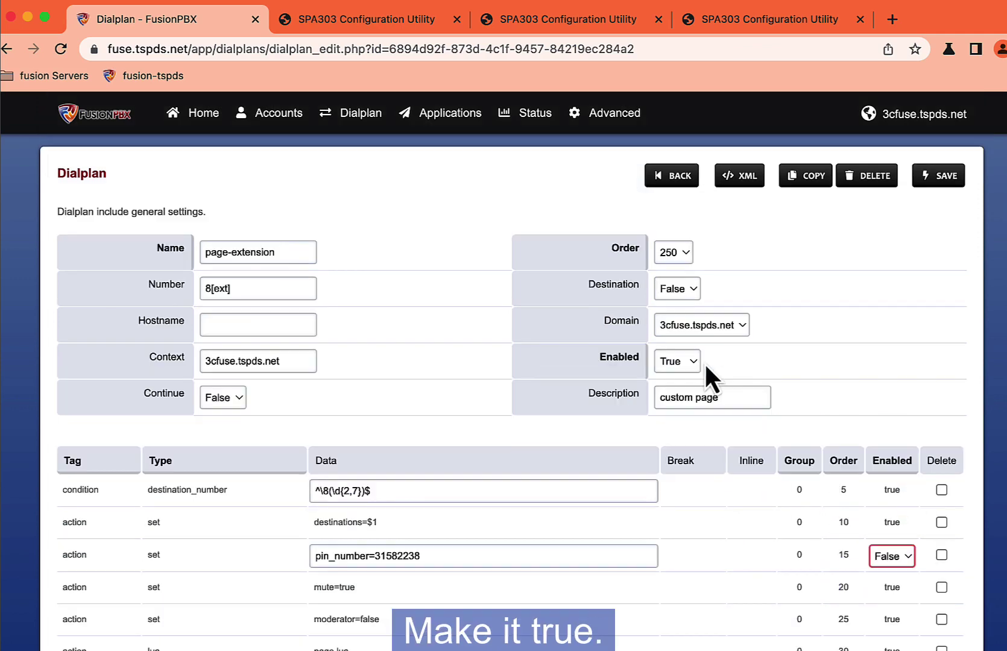
{"action": "left_click", "coordinate": [939, 180]}
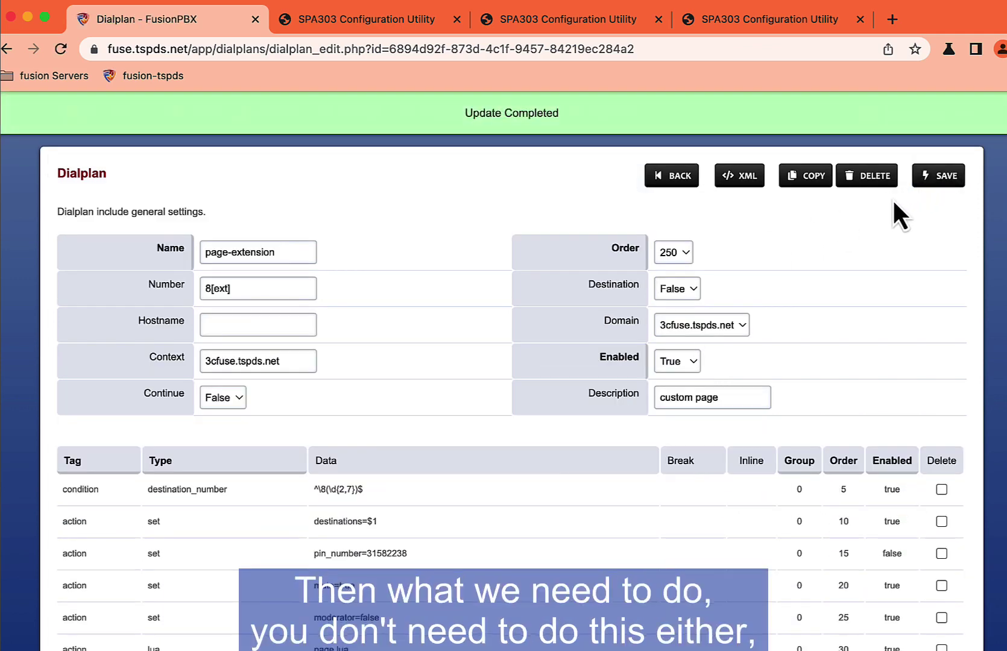
Step: Filter the dialplan list by 'page' and toggle the original *8[ext] page-extension to disabled
{"action": "left_click", "coordinate": [686, 181]}
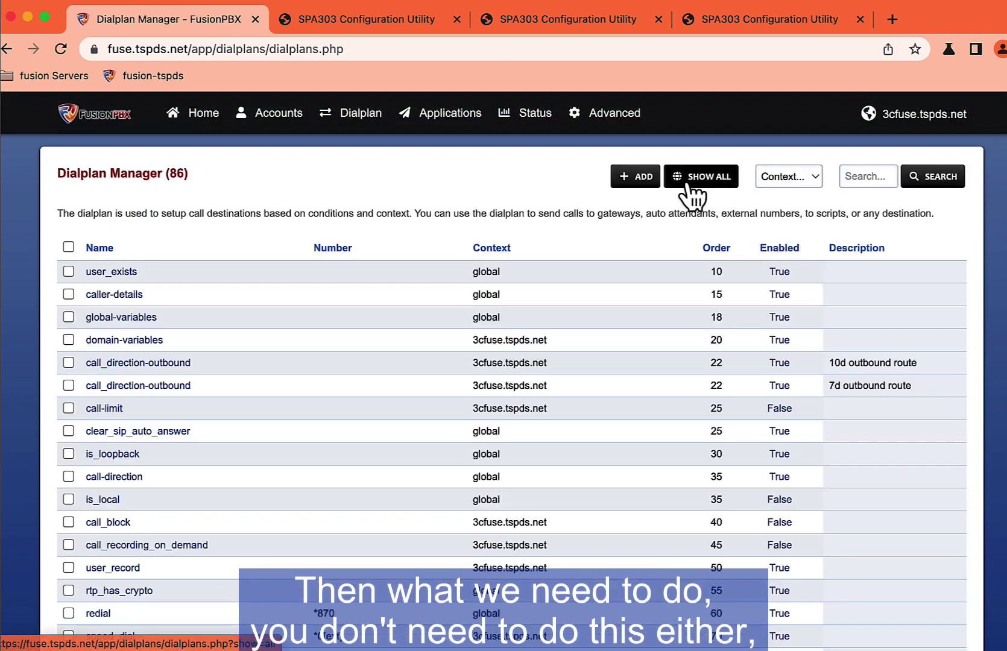
{"action": "left_click", "coordinate": [863, 176]}
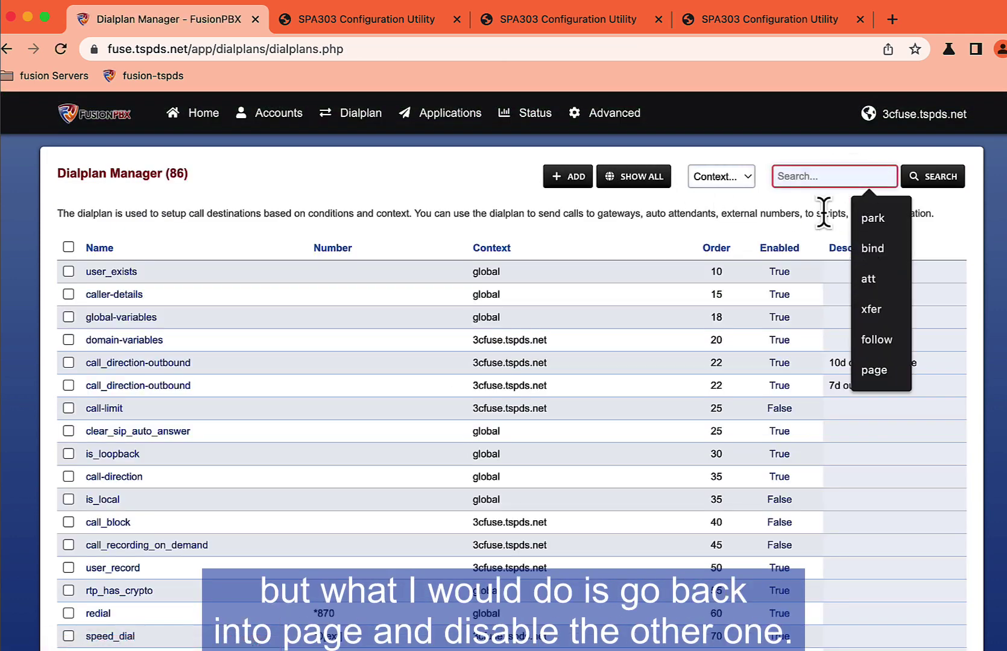
{"action": "left_click", "coordinate": [874, 369]}
{"action": "left_click", "coordinate": [927, 179]}
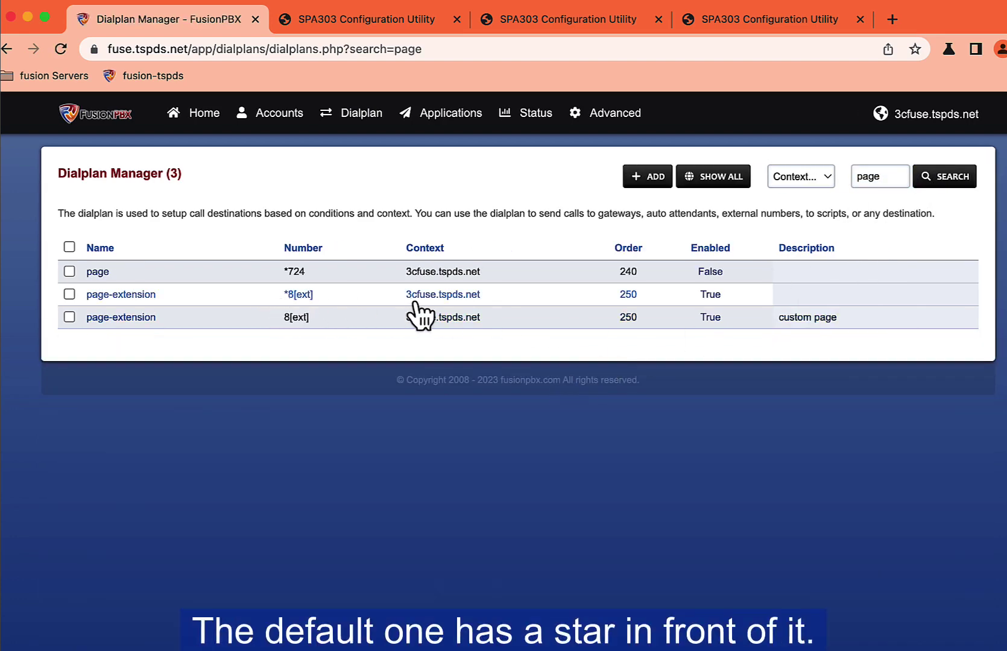
{"action": "left_click", "coordinate": [712, 295]}
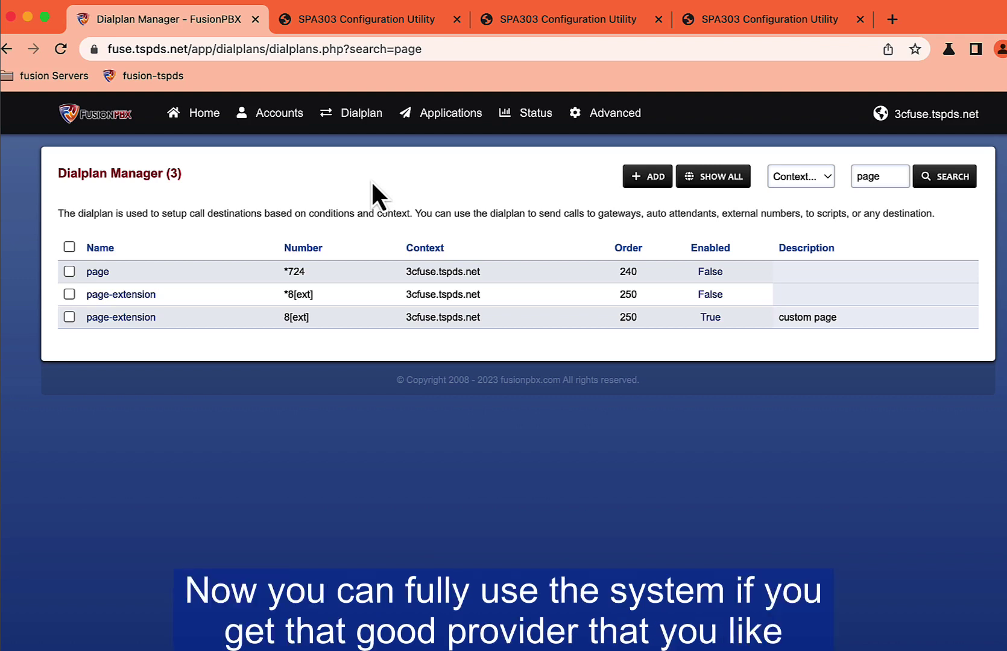
{"action": "mouse_move", "coordinate": [349, 129]}
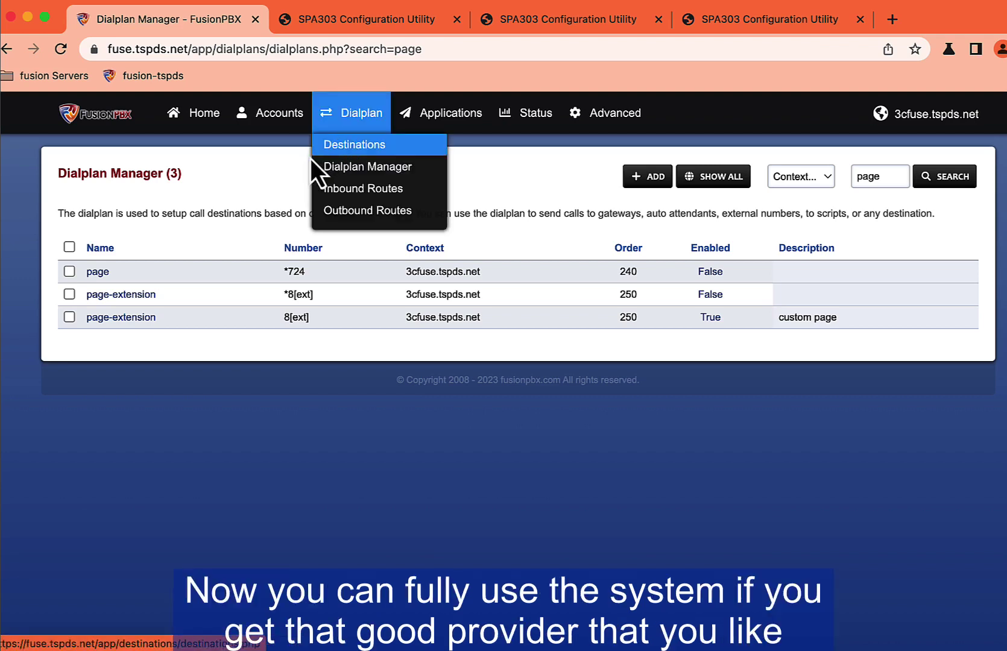